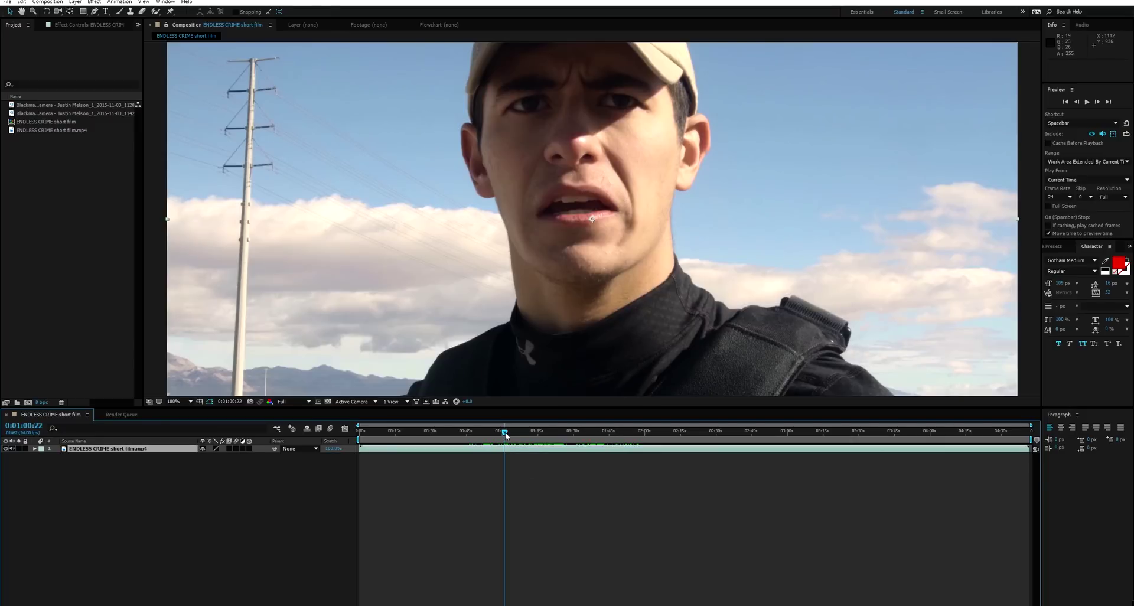
# - Preview the finished reference film and stop on the desert shot
pyautogui.moveTo(505, 433)
pyautogui.mouseDown()
pyautogui.moveTo(486, 435)
pyautogui.moveTo(506, 435)
pyautogui.mouseUp()
pyautogui.press('space')
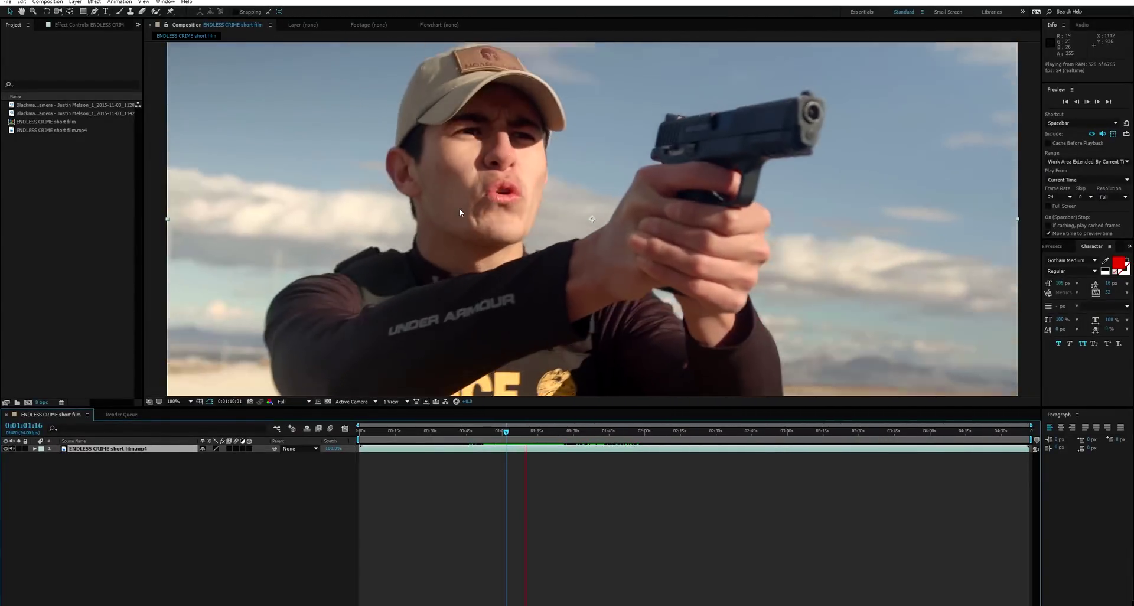
pyautogui.click(511, 432)
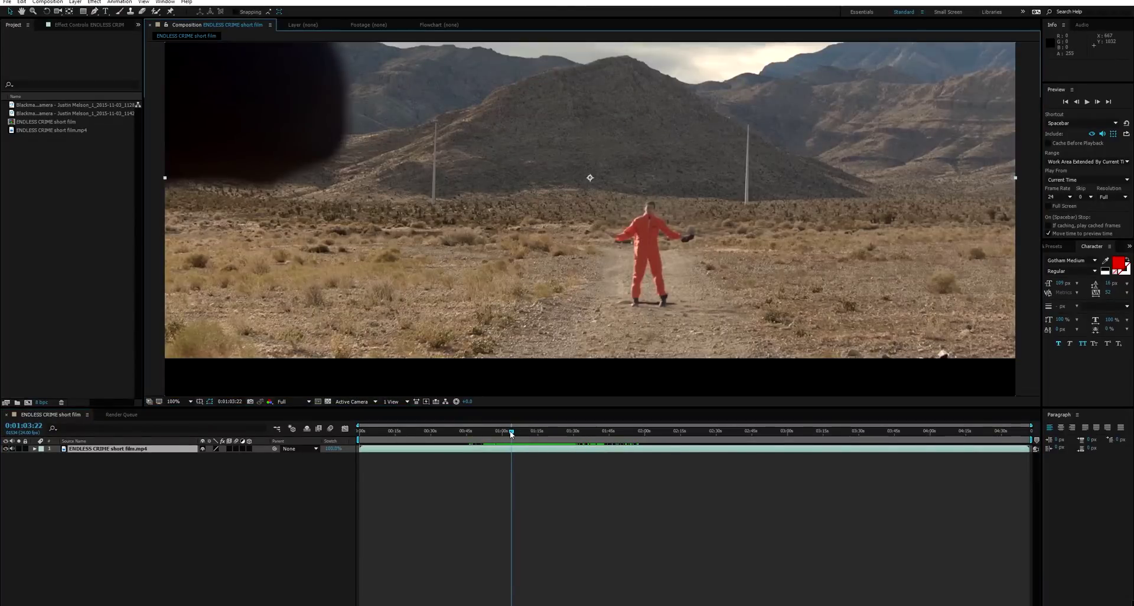
pyautogui.moveTo(512, 434); pyautogui.dragTo(525, 435)
pyautogui.scroll(-2, 631, 275)
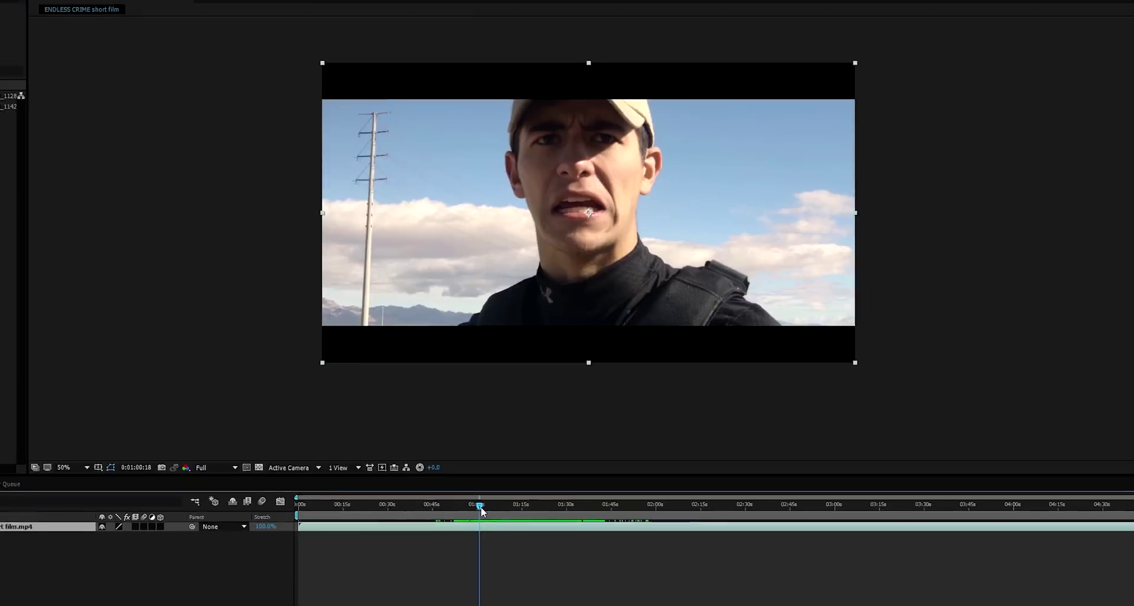
pyautogui.click(509, 434)
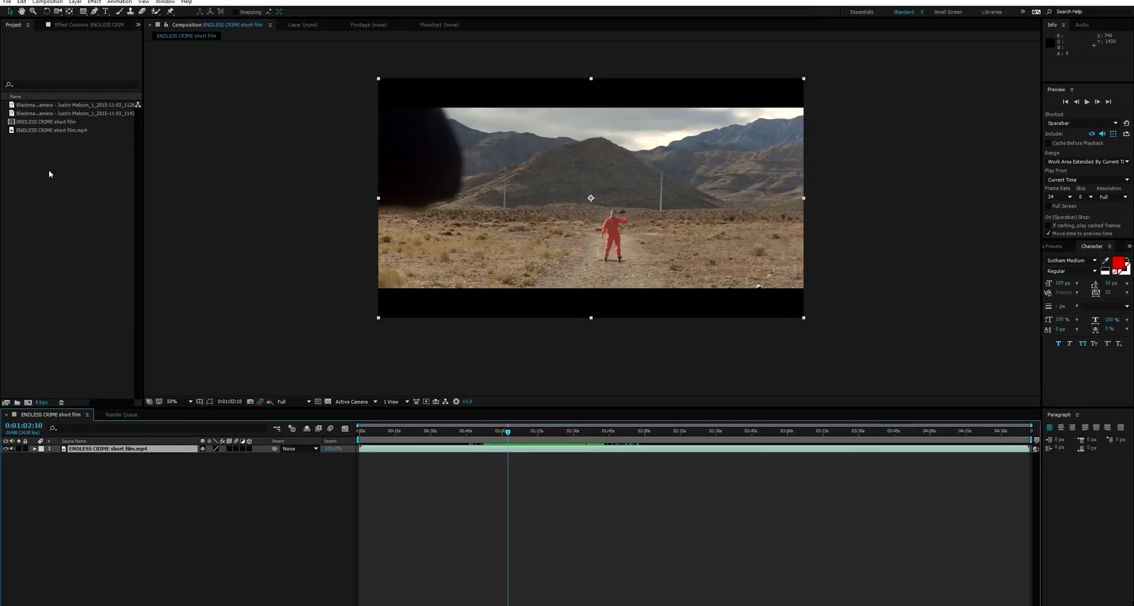
# - Open road clip C0031 in the Footage viewer and skim it to pick a 13-second range
pyautogui.doubleClick(41, 109)
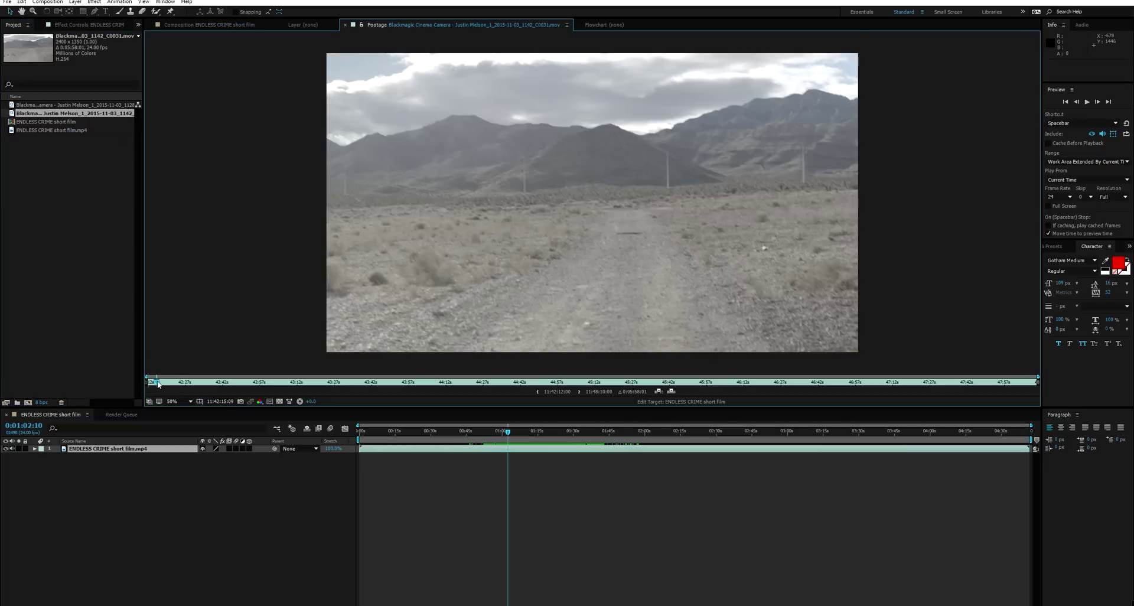
pyautogui.moveTo(159, 384); pyautogui.dragTo(181, 383)
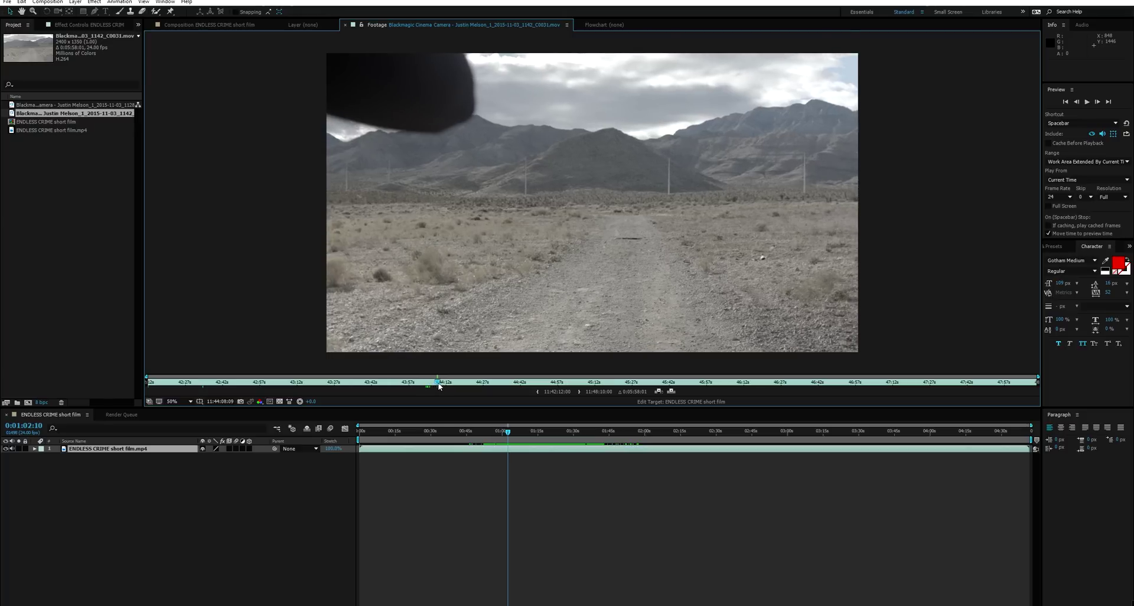
pyautogui.moveTo(426, 385); pyautogui.dragTo(559, 384)
pyautogui.moveTo(714, 383); pyautogui.dragTo(834, 383)
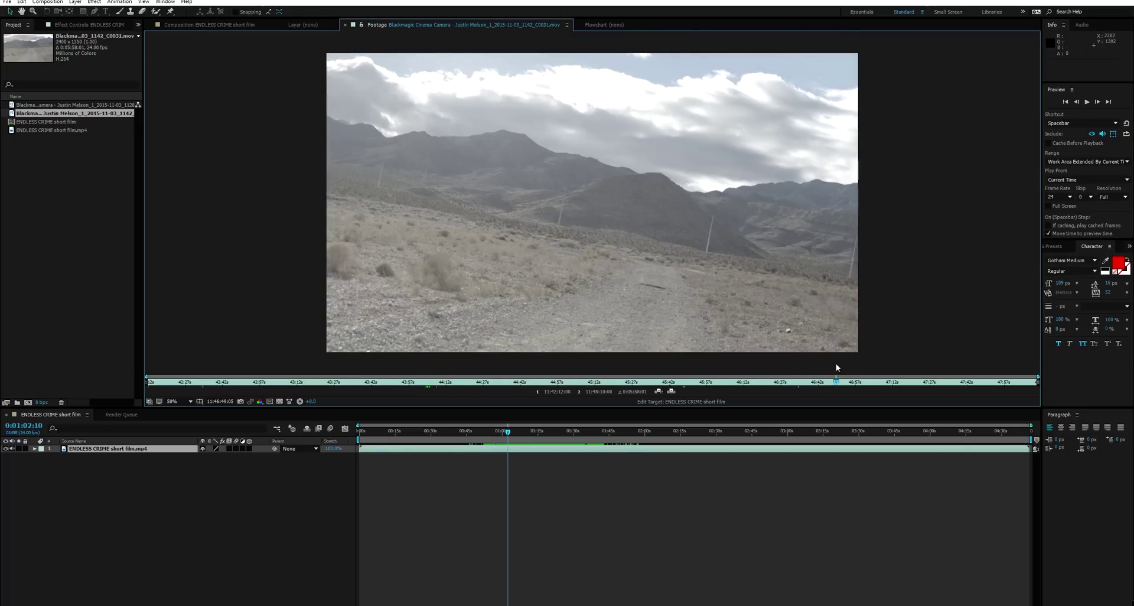
pyautogui.moveTo(852, 383); pyautogui.dragTo(933, 382)
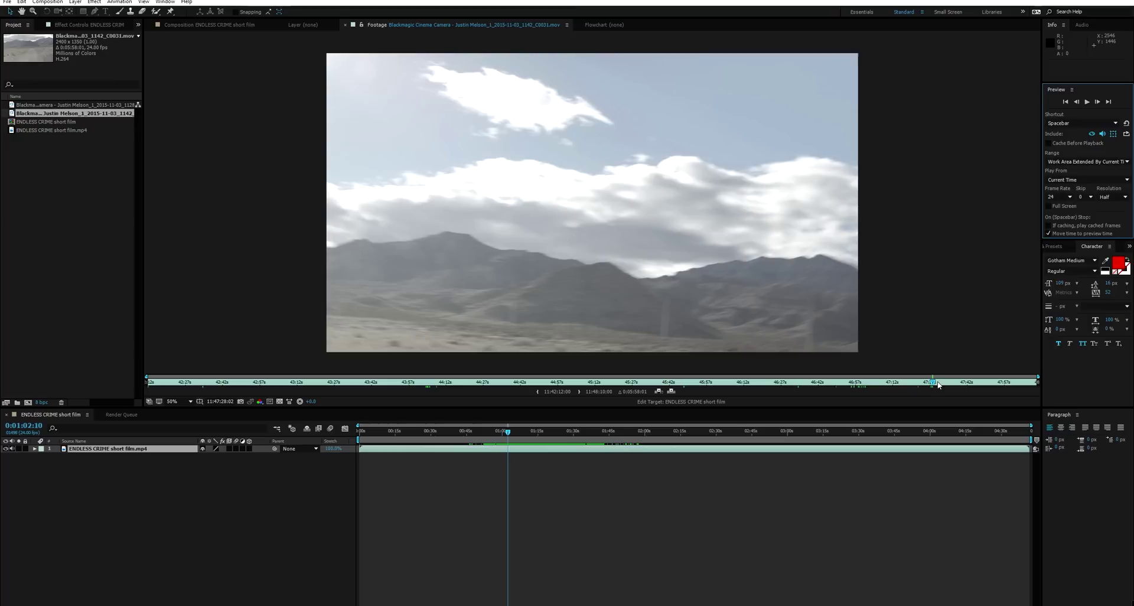
pyautogui.moveTo(938, 384); pyautogui.dragTo(950, 383)
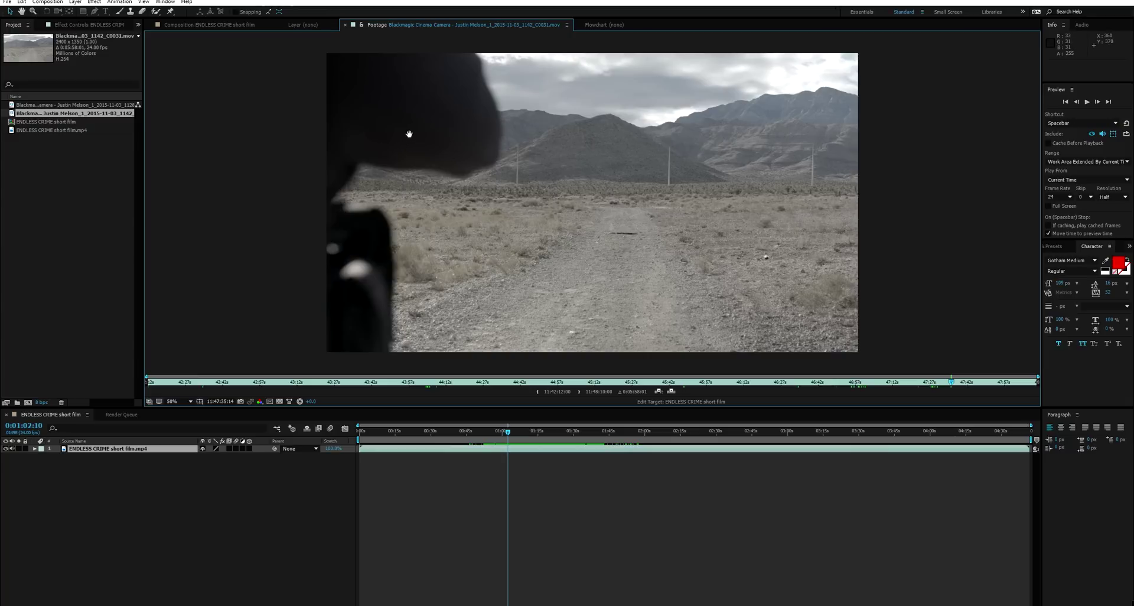
pyautogui.press('space')
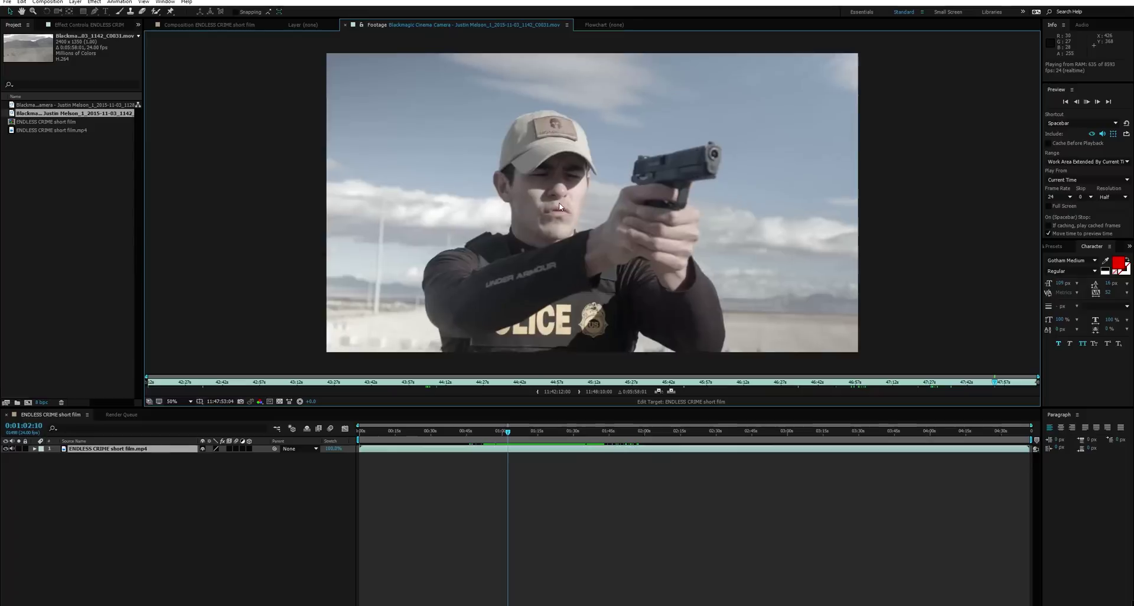
pyautogui.click(1000, 385)
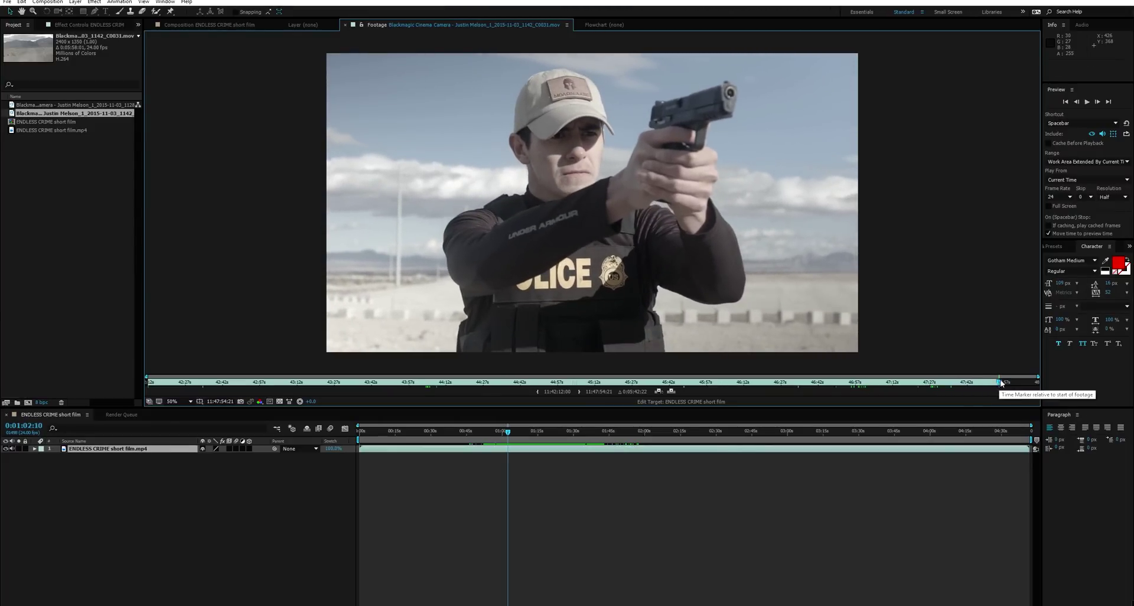
pyautogui.moveTo(999, 381); pyautogui.dragTo(965, 376)
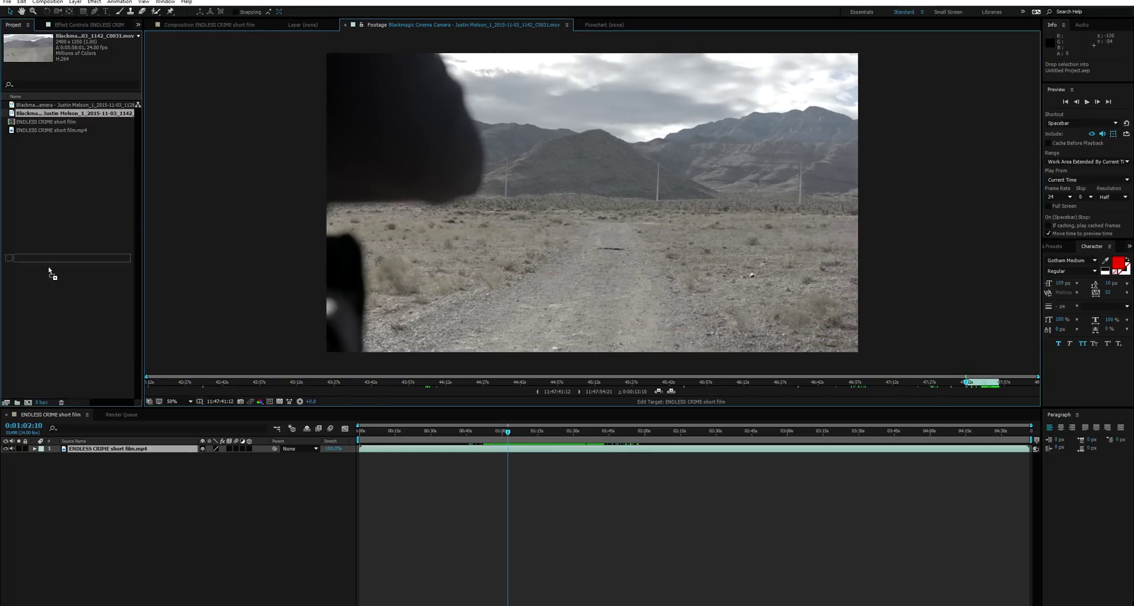
# - Create a composition from the trimmed C0031 road clip and scrub through it
pyautogui.click(27, 403)
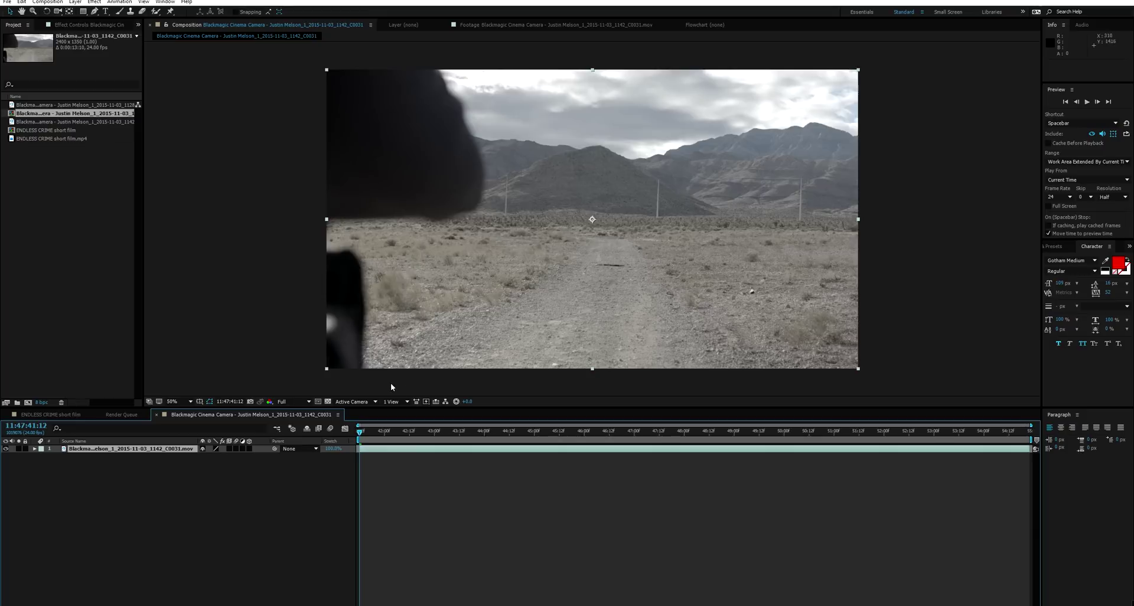
pyautogui.moveTo(368, 435); pyautogui.dragTo(750, 418)
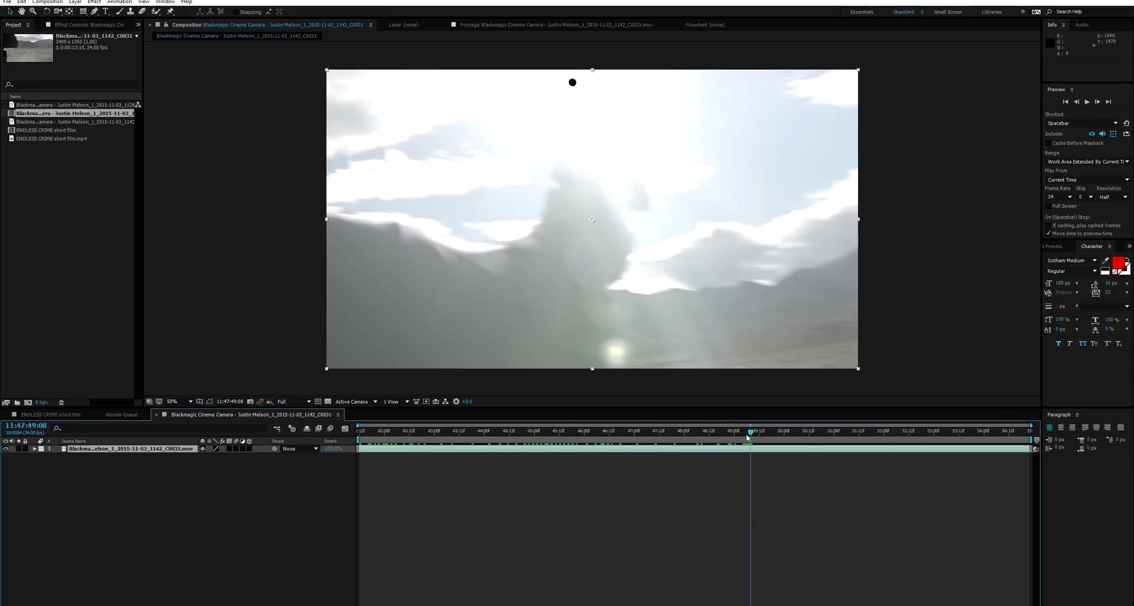
pyautogui.moveTo(747, 436); pyautogui.dragTo(353, 459)
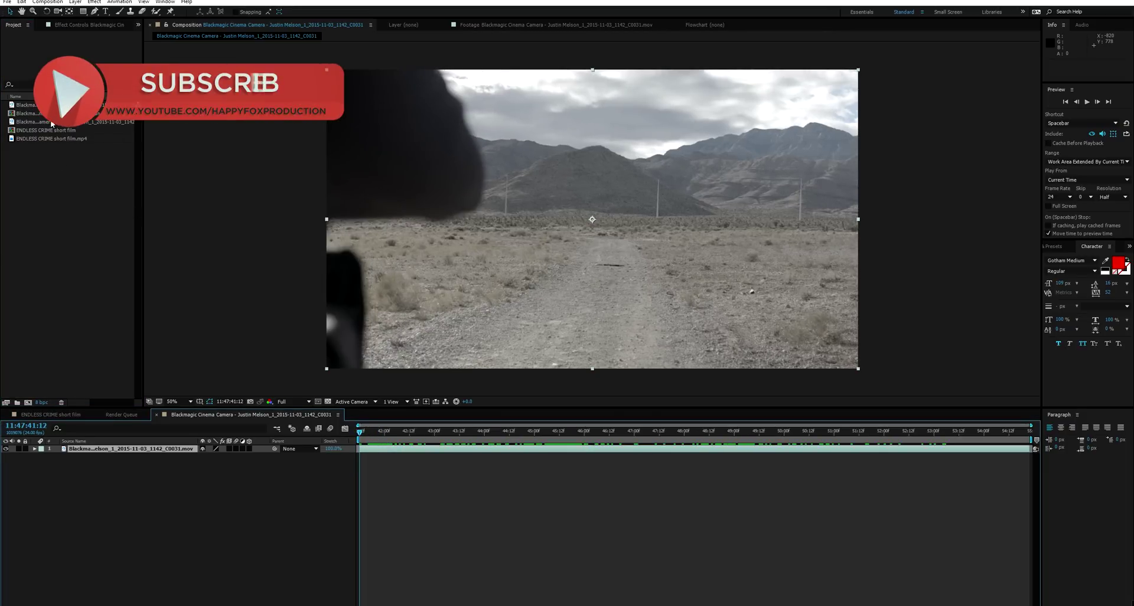
# - Open actor clip C0030 and trim it to about ten seconds (0:00:09:21)
pyautogui.doubleClick(52, 122)
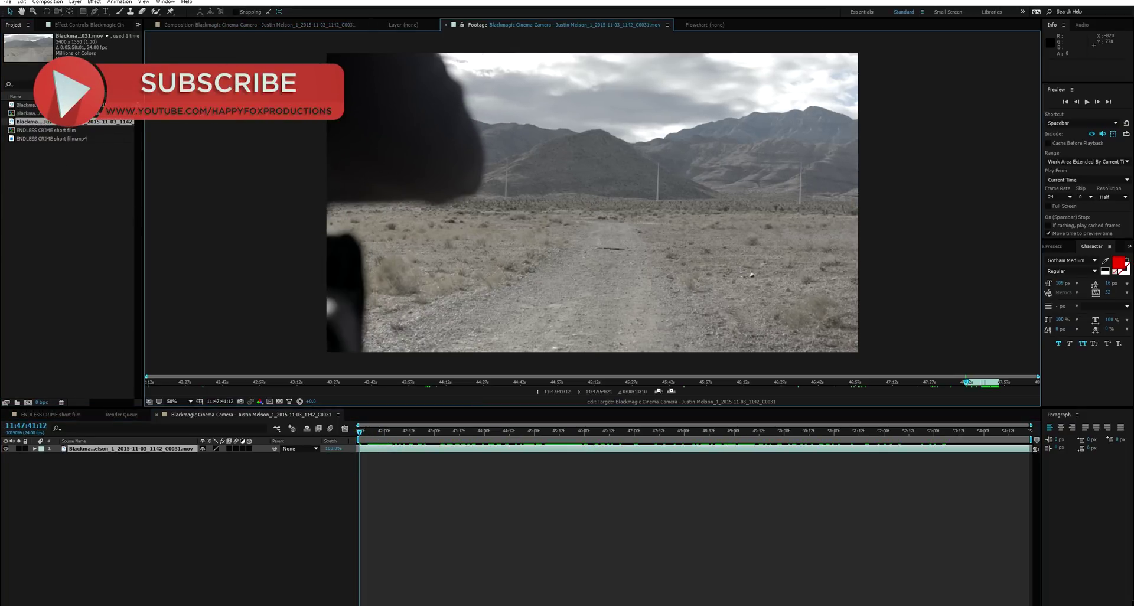
pyautogui.click(27, 105)
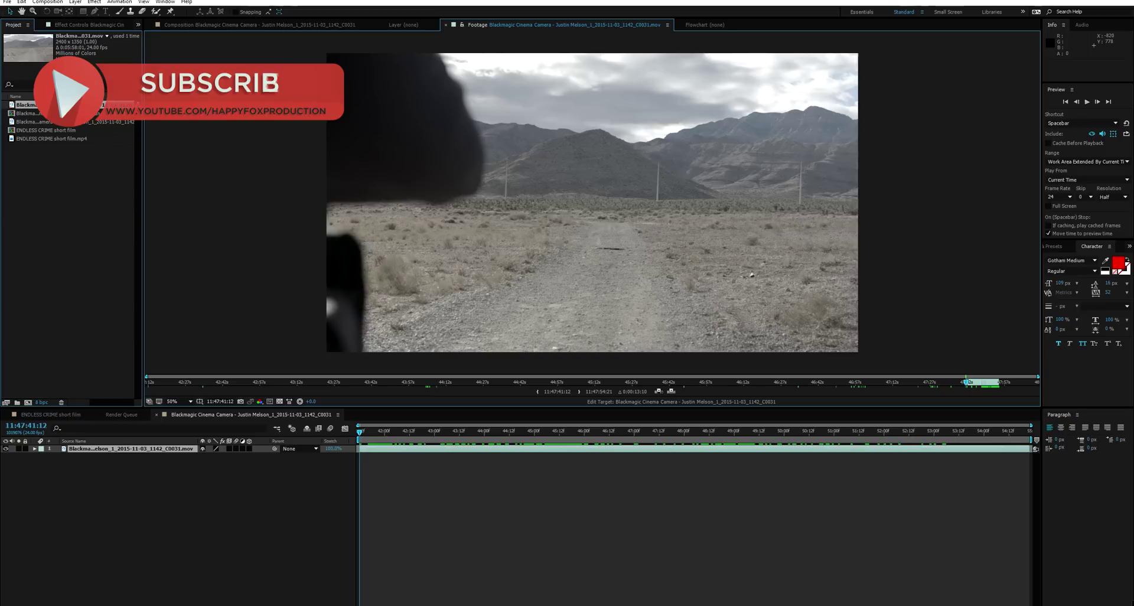
pyautogui.doubleClick(26, 104)
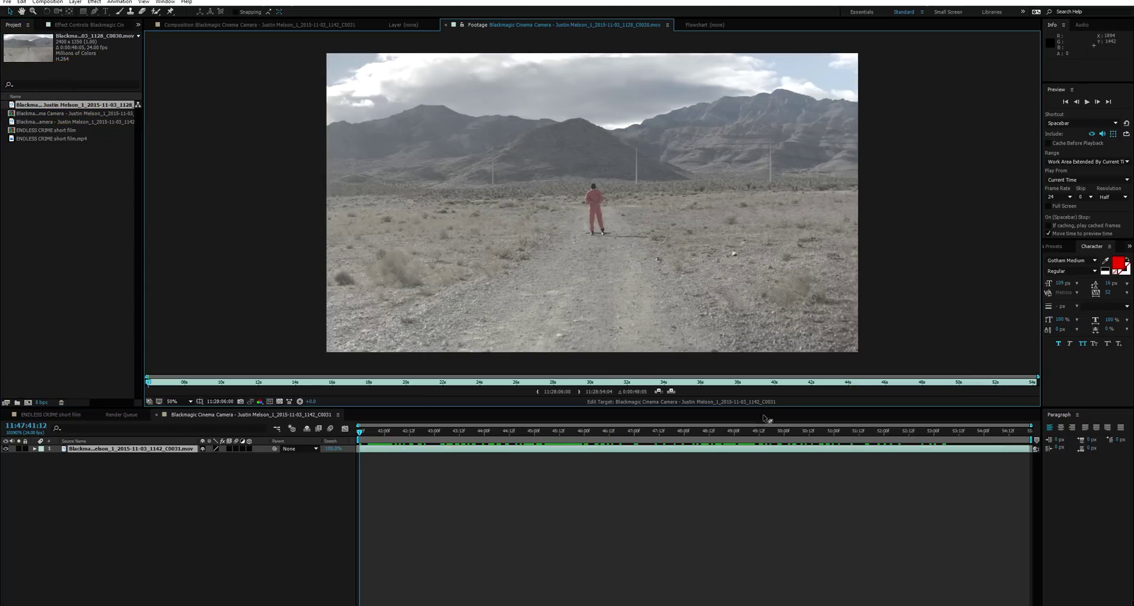
pyautogui.click(737, 382)
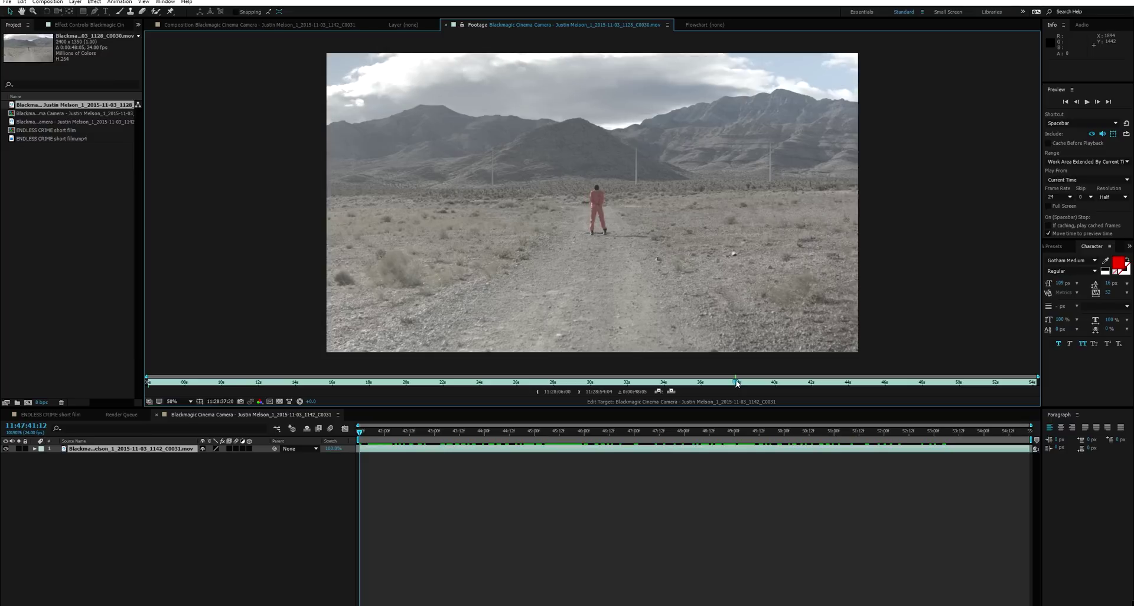
pyautogui.moveTo(737, 382); pyautogui.dragTo(796, 384)
pyautogui.moveTo(797, 380)
pyautogui.mouseDown()
pyautogui.moveTo(848, 380)
pyautogui.moveTo(779, 387)
pyautogui.moveTo(868, 356)
pyautogui.moveTo(964, 342)
pyautogui.mouseUp()
pyautogui.hotkey('alt', '[')
pyautogui.hotkey('alt', ']')
# - Place the actor clip on top and rename the layers 'shot with actor dude' and 'the main shot'
pyautogui.moveTo(106, 106); pyautogui.dragTo(105, 450)
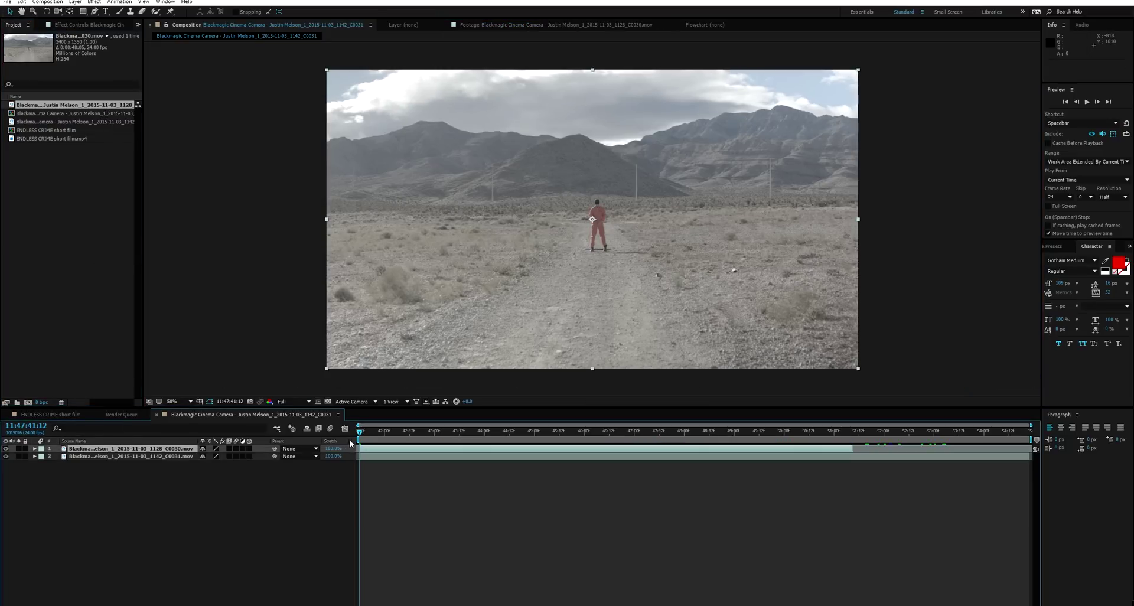
pyautogui.press('Return')
pyautogui.write('shot with actor dude')
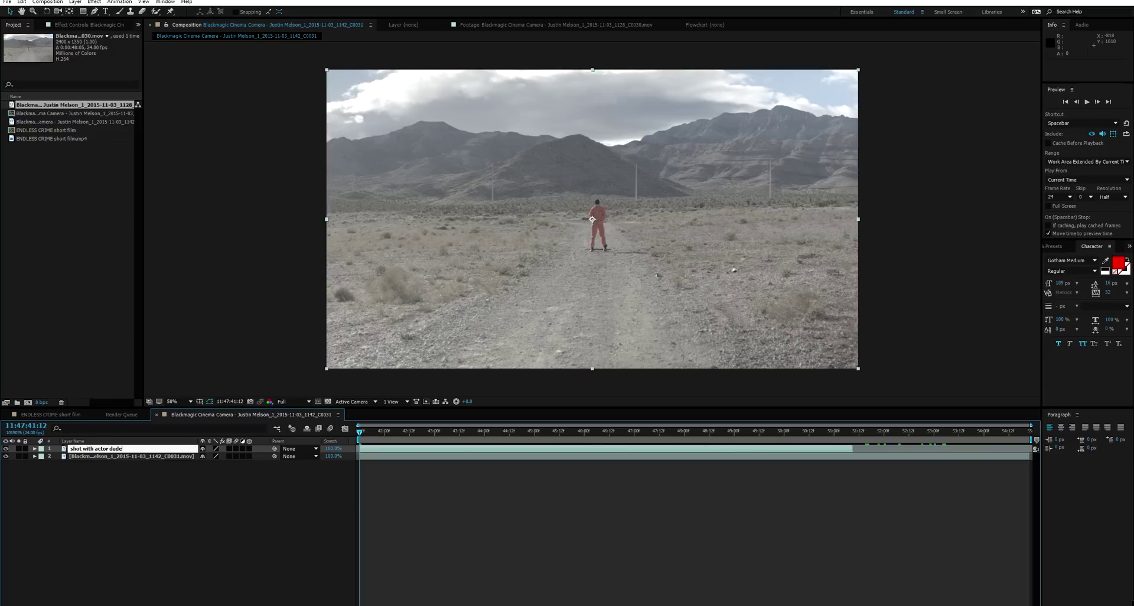
pyautogui.click(197, 496)
pyautogui.click(154, 457)
pyautogui.press('Return')
pyautogui.write('the main shot')
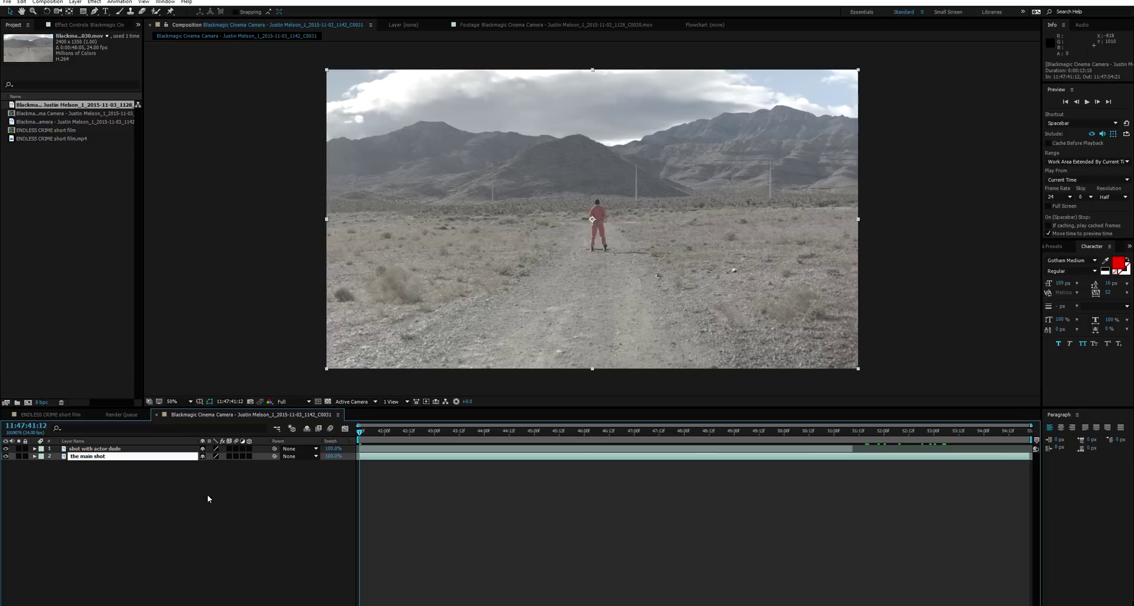
pyautogui.click(121, 449)
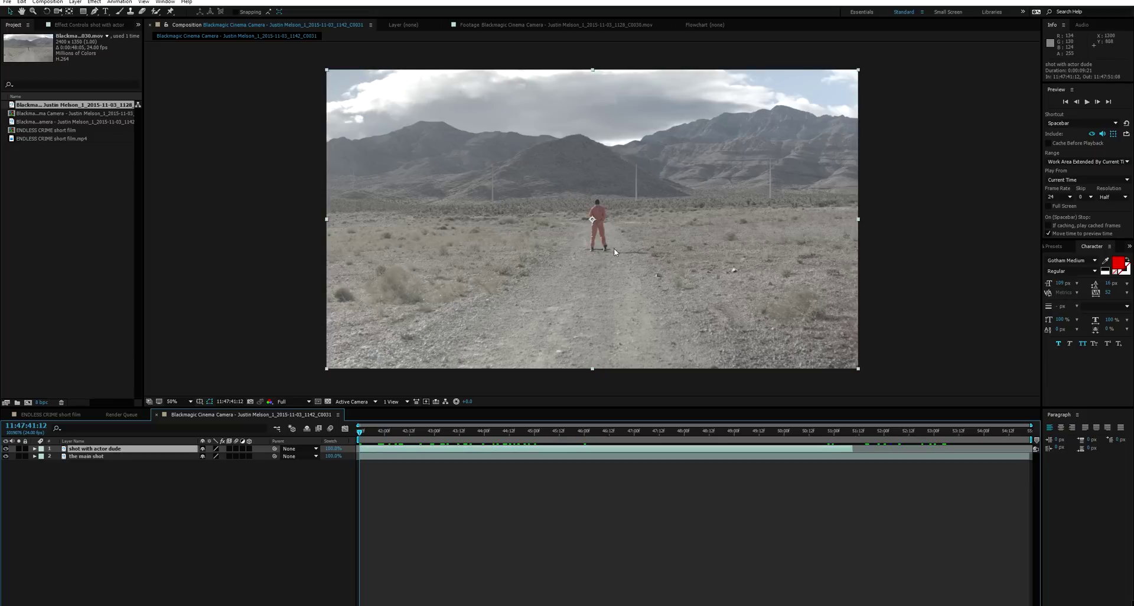
# - Hide the actor layer and scrub through the plate without him
pyautogui.moveTo(367, 432); pyautogui.dragTo(813, 431)
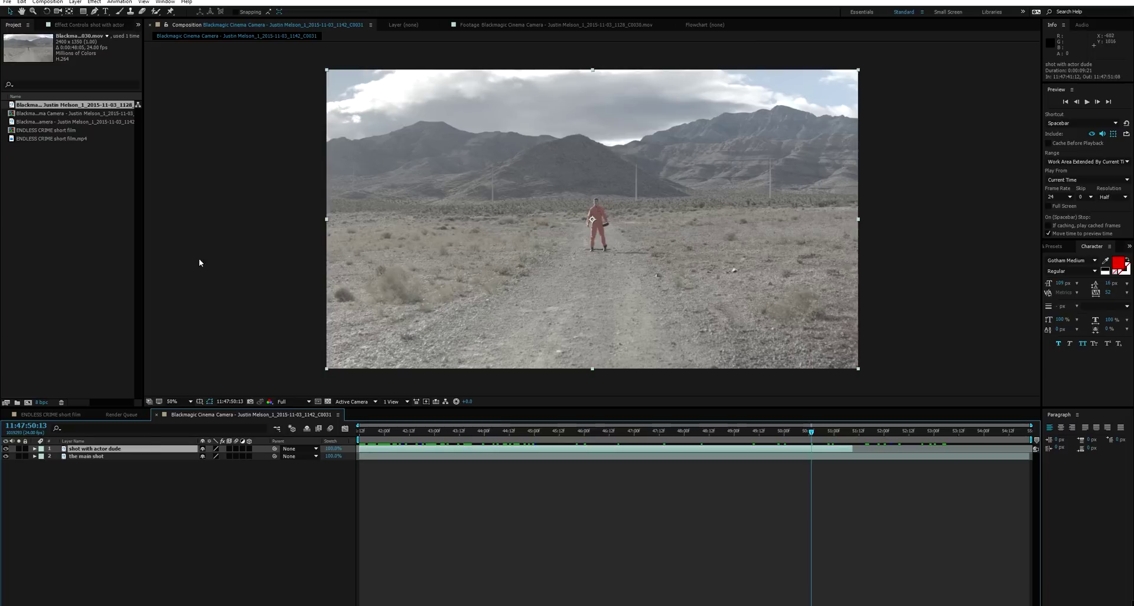
pyautogui.click(88, 25)
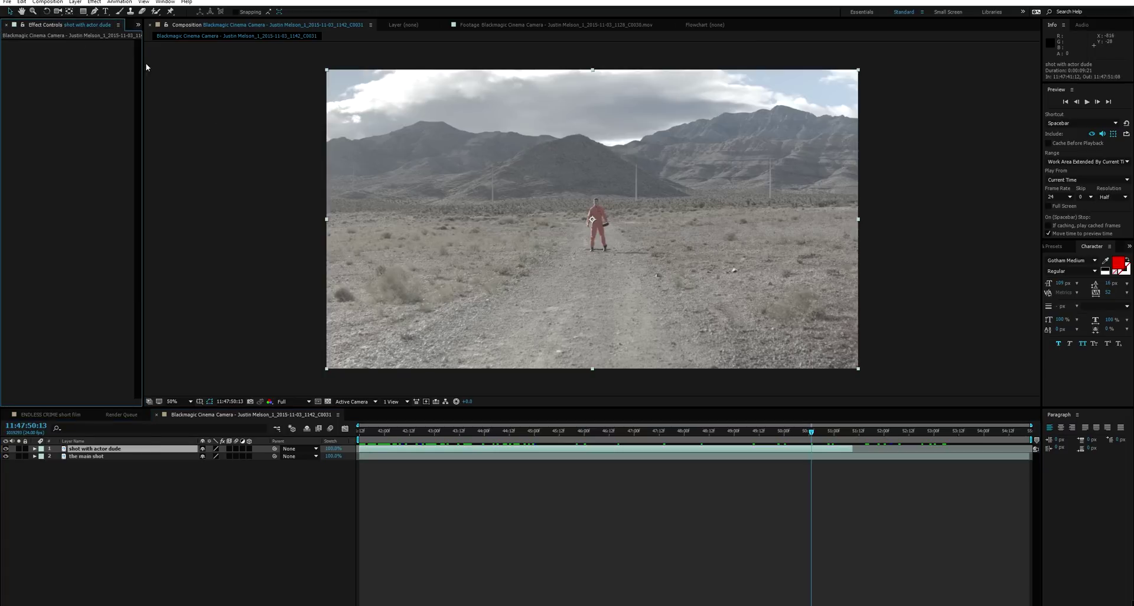
pyautogui.click(138, 24)
pyautogui.click(151, 36)
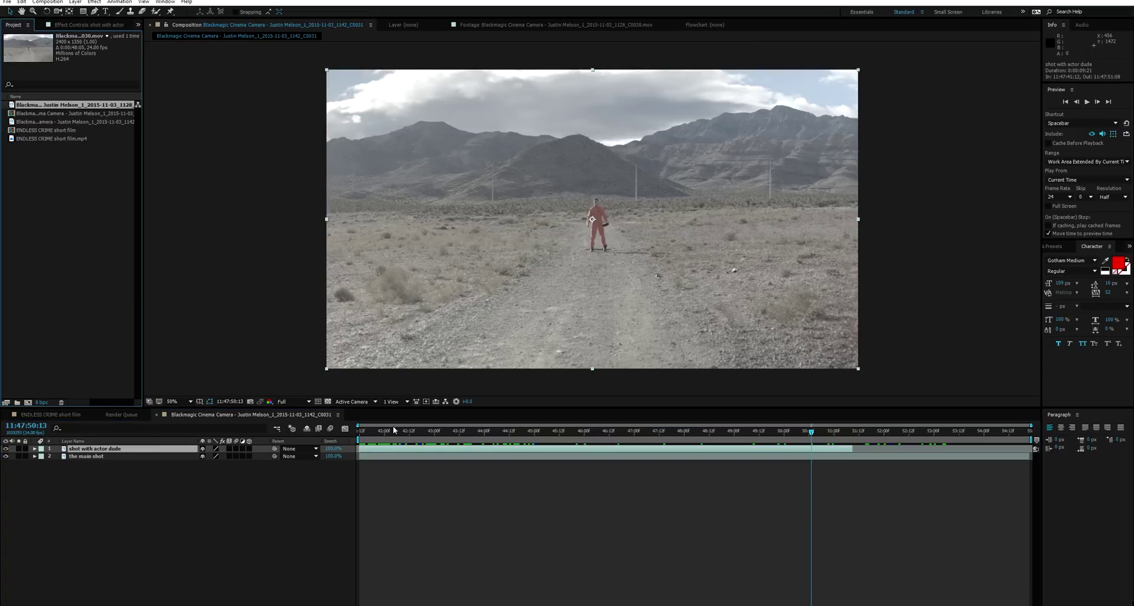
pyautogui.moveTo(394, 435); pyautogui.dragTo(470, 448)
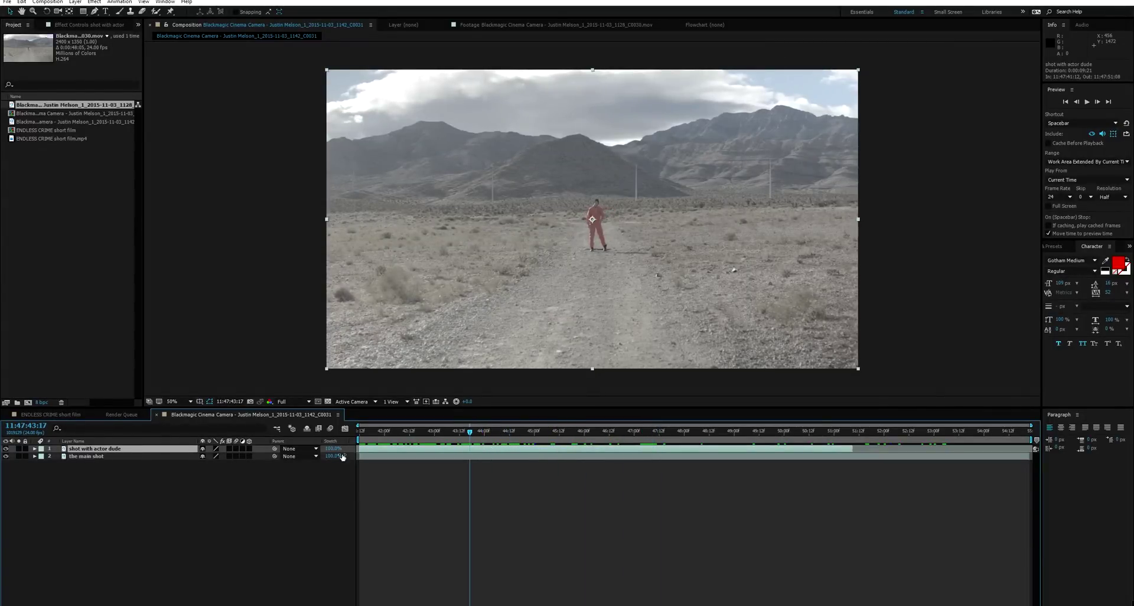
pyautogui.click(6, 450)
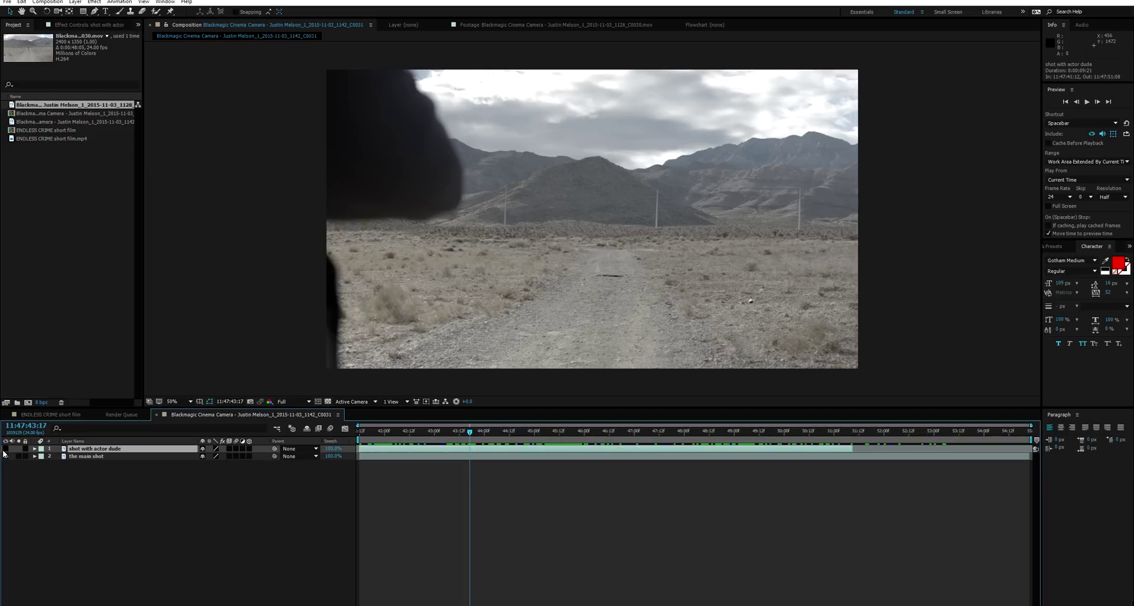
pyautogui.moveTo(445, 432); pyautogui.dragTo(613, 433)
# - Send the main shot layer to Mocha AE, skip registration, and create the project
pyautogui.click(120, 455)
pyautogui.click(119, 2)
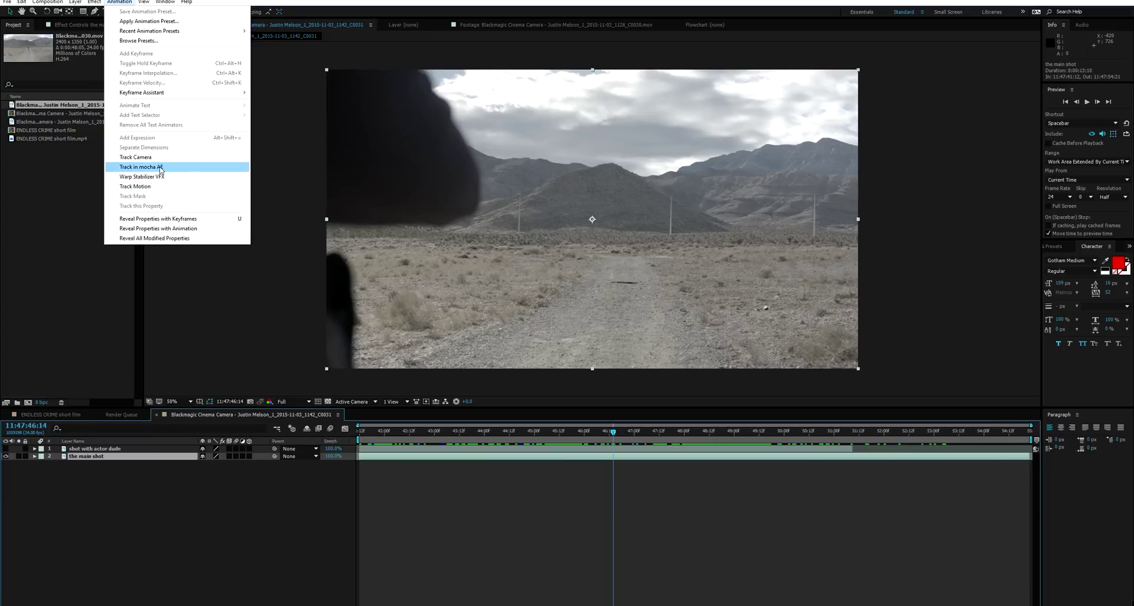
pyautogui.click(138, 167)
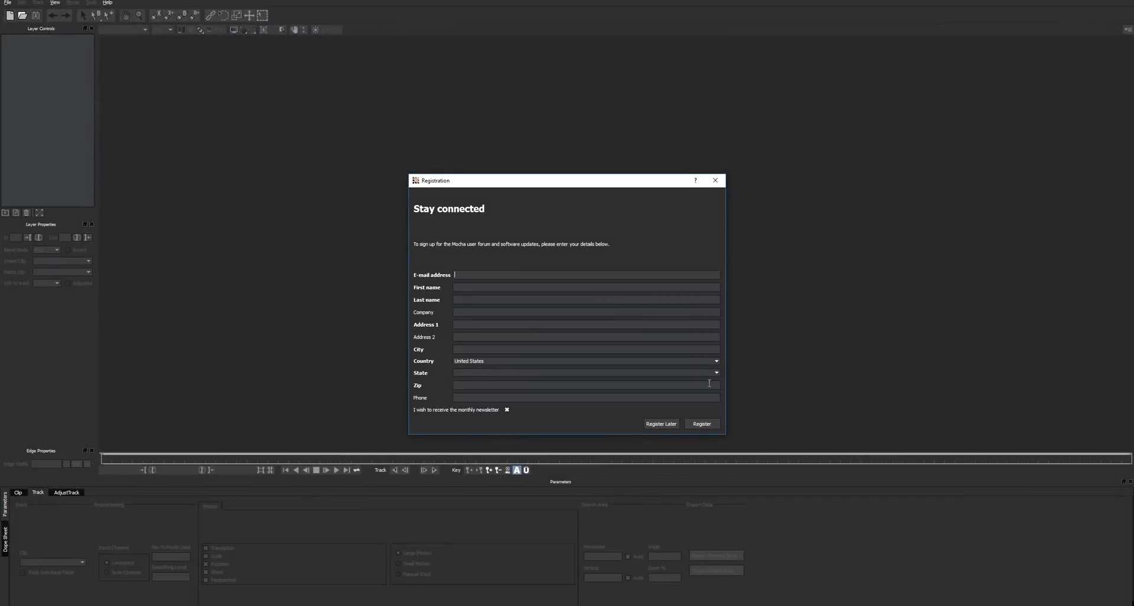
pyautogui.click(677, 422)
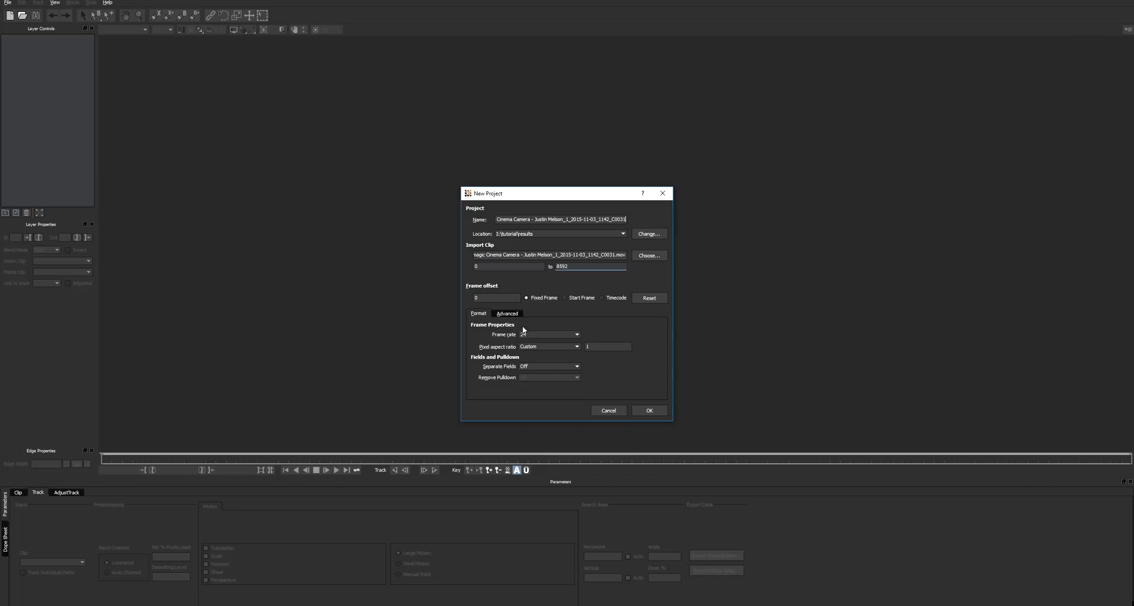
pyautogui.click(656, 413)
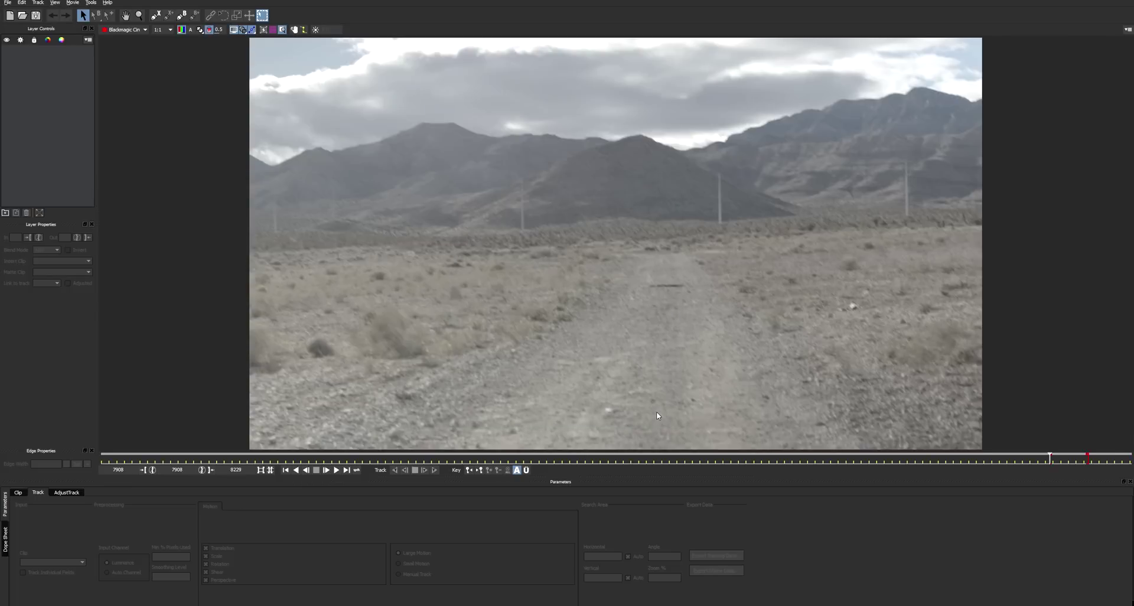
pyautogui.hotkey('ctrl', 'l')
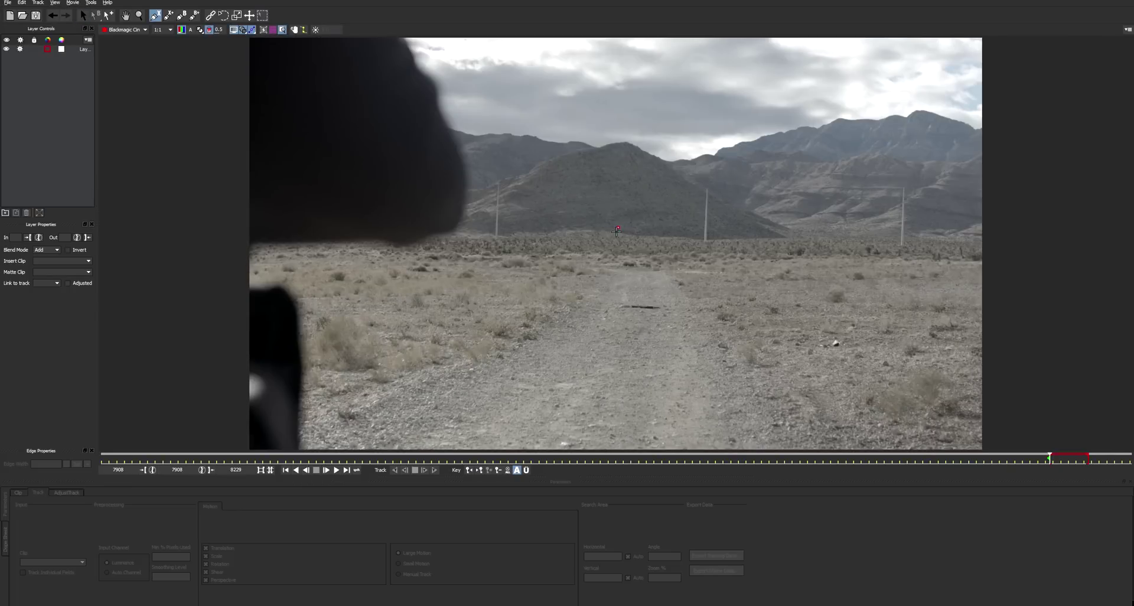
# - Draw a closed X-spline shape around the patch of road with the dark spot
pyautogui.click(620, 210)
pyautogui.click(618, 227)
pyautogui.click(603, 314)
pyautogui.click(606, 298)
pyautogui.click(621, 311)
pyautogui.click(689, 313)
pyautogui.click(690, 232)
pyautogui.click(653, 231)
pyautogui.click(629, 229)
pyautogui.rightClick(655, 311)
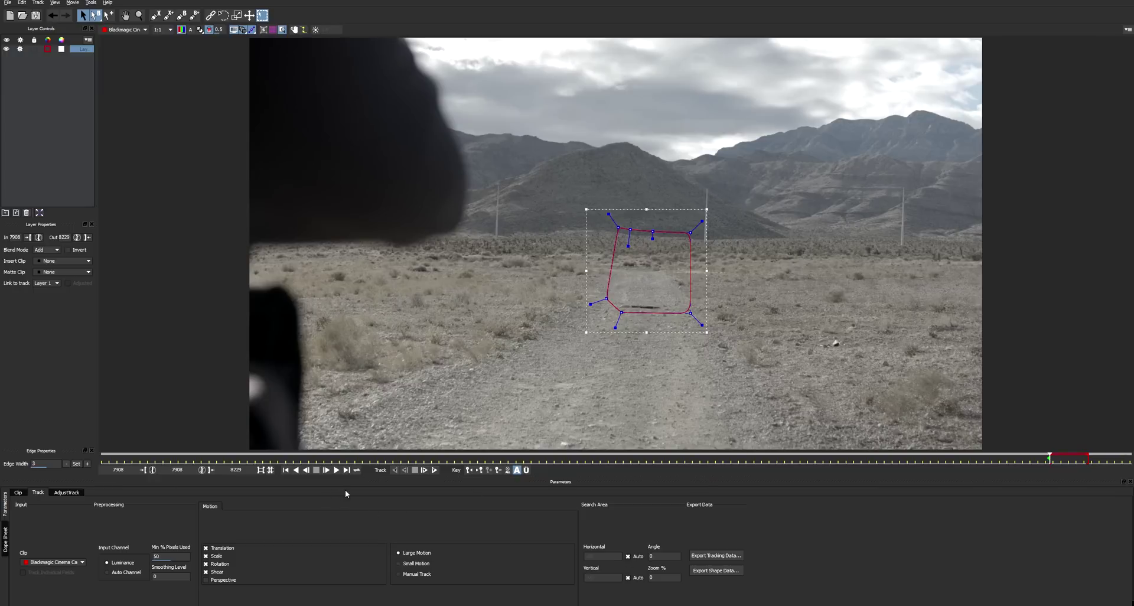
# - Track the road shape forward through the clip to frame 8086
pyautogui.click(423, 470)
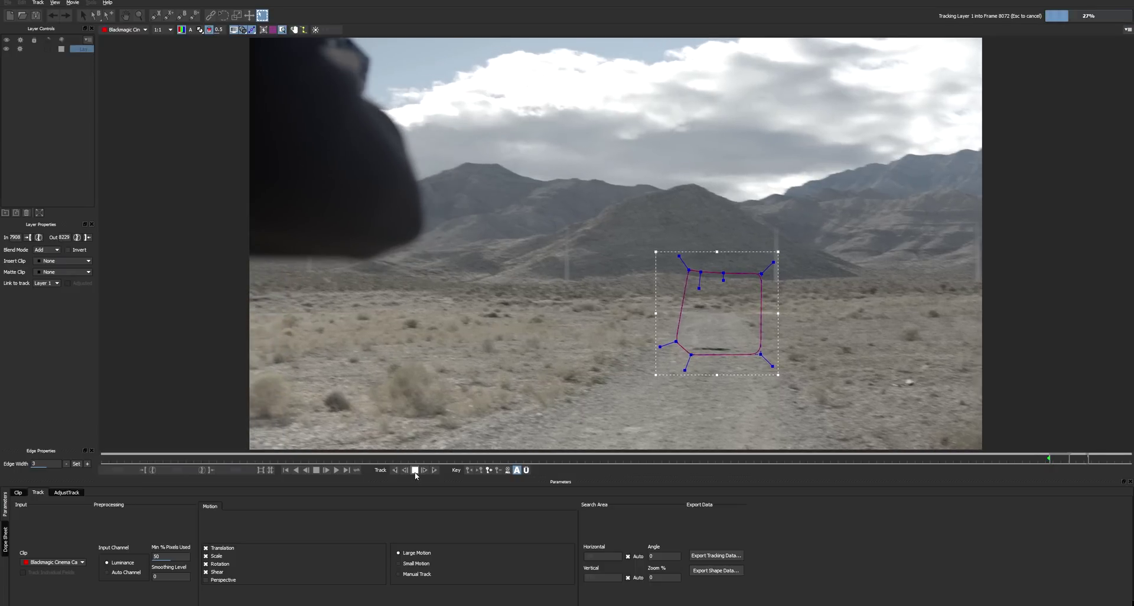
pyautogui.click(415, 470)
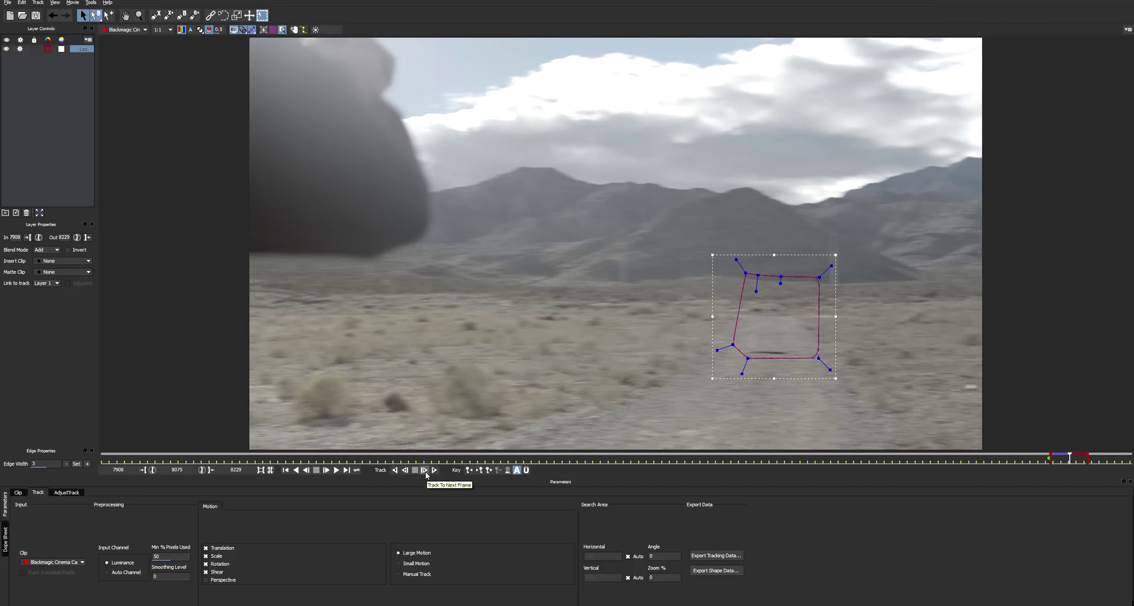
pyautogui.click(423, 470)
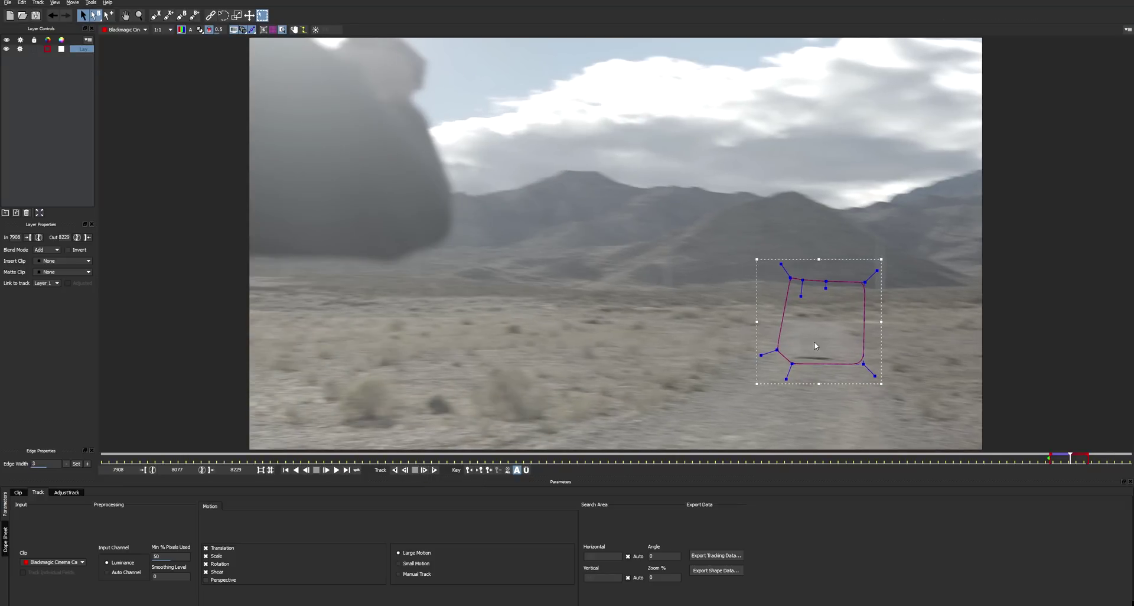
pyautogui.click(427, 470)
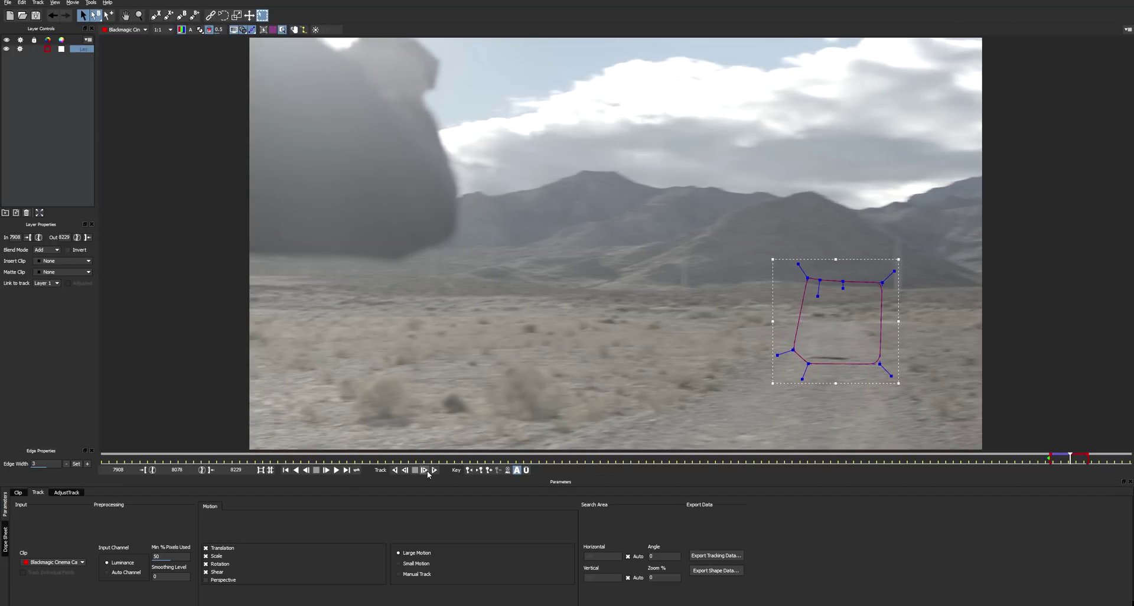
pyautogui.click(427, 470)
pyautogui.click(427, 470)
pyautogui.click(427, 470)
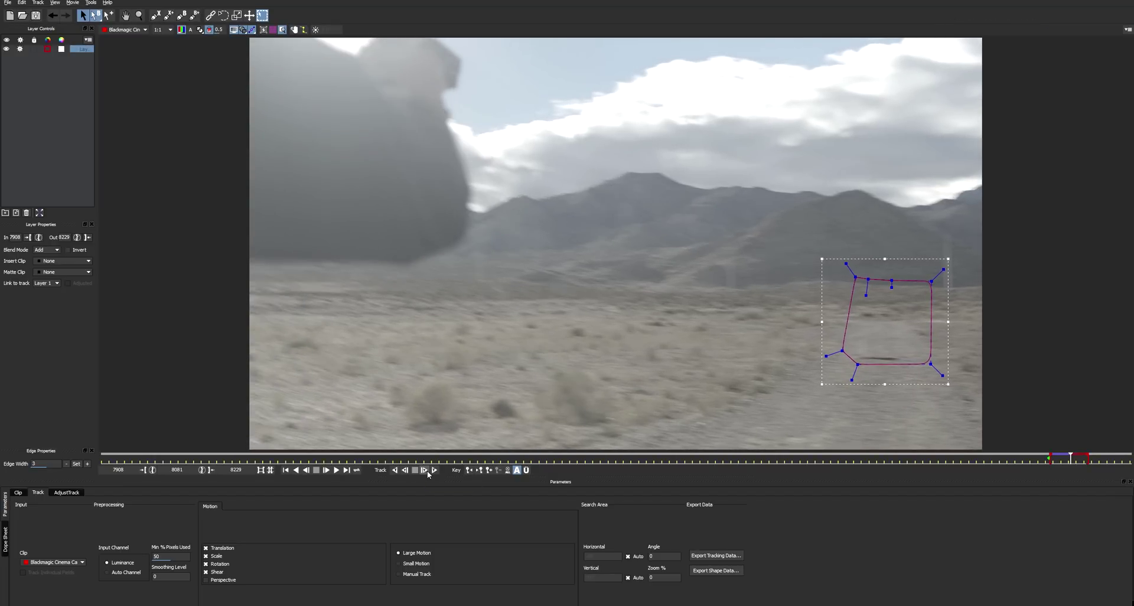
pyautogui.click(427, 470)
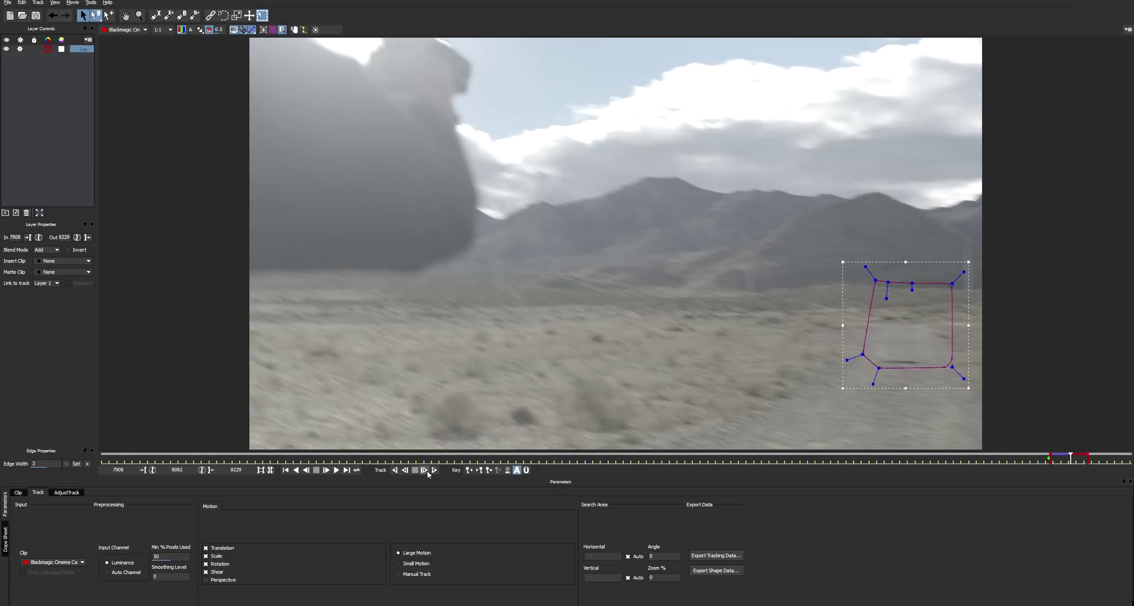
pyautogui.click(427, 470)
pyautogui.click(427, 470)
pyautogui.click(427, 470)
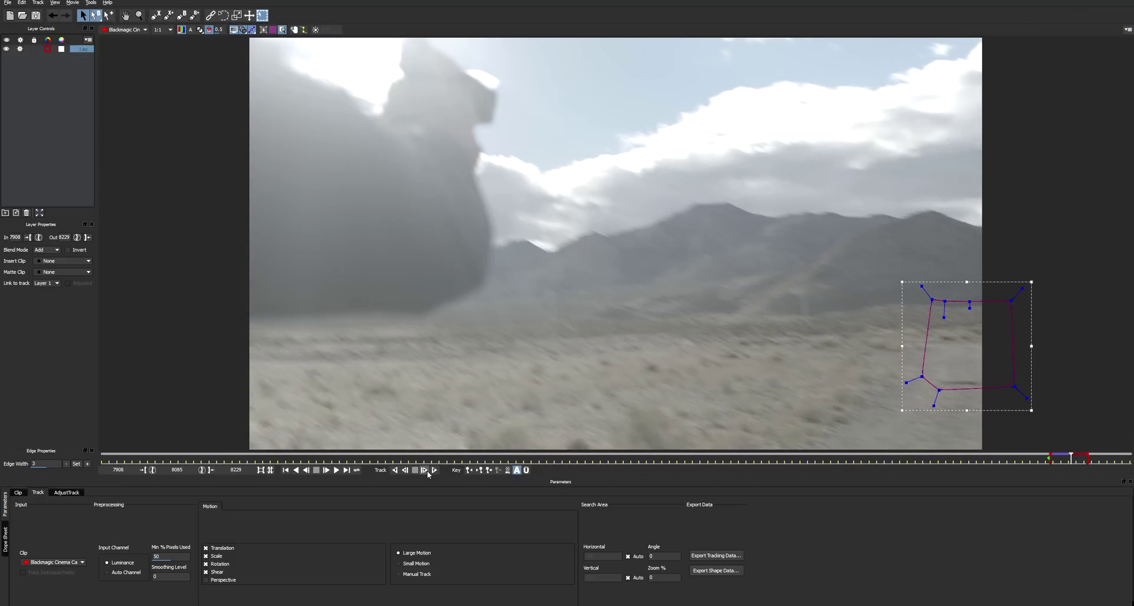
pyautogui.click(427, 470)
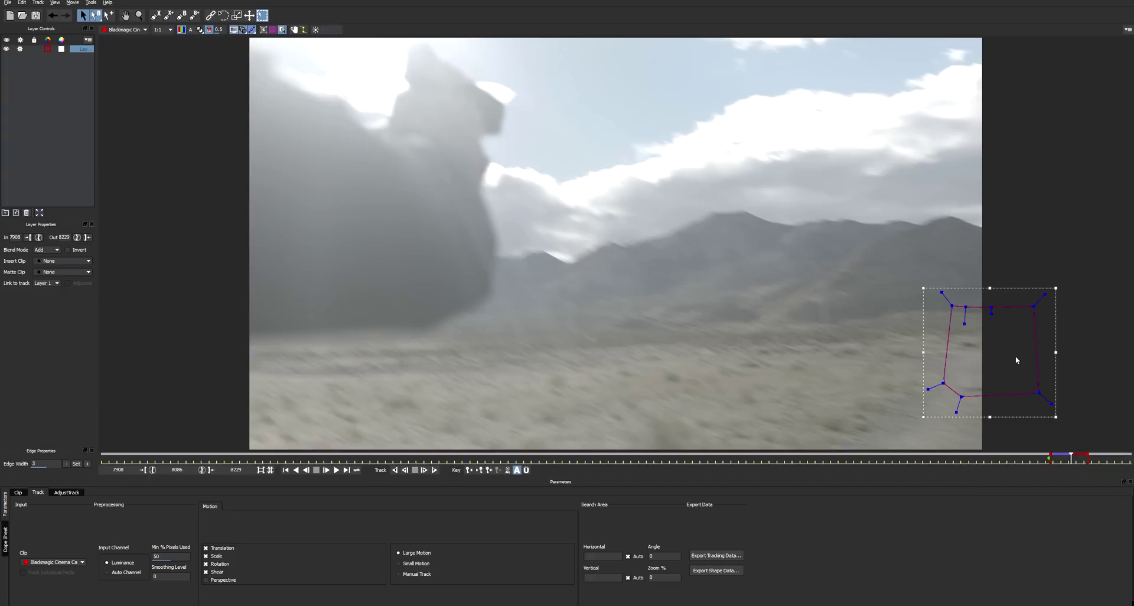
pyautogui.click(7, 3)
# - Export the road track to the clipboard in After Effects Transform Data format
pyautogui.click(37, 83)
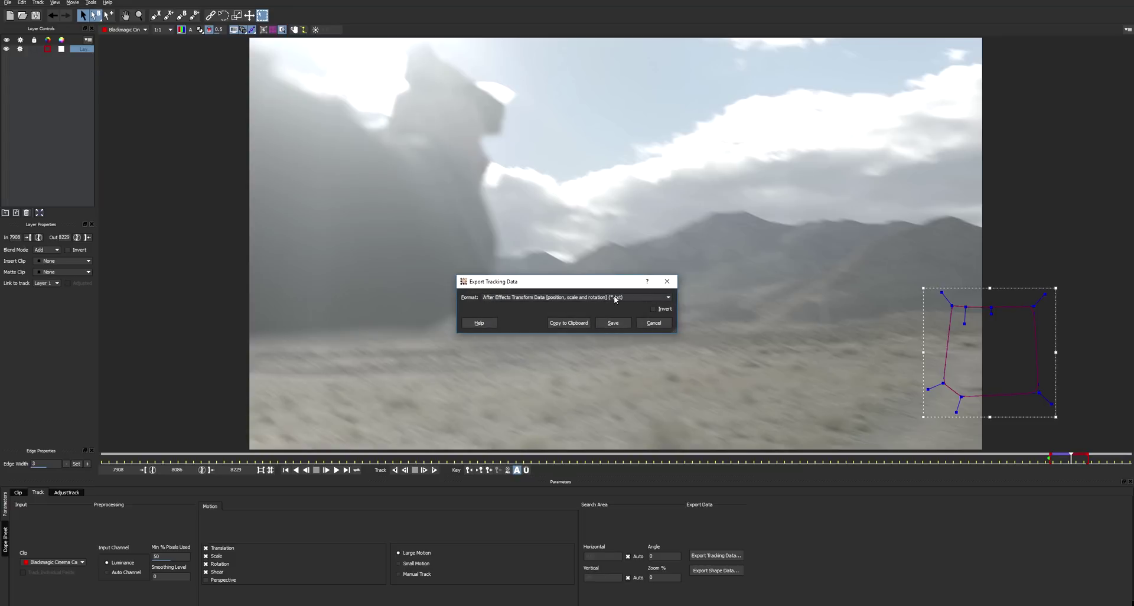
pyautogui.click(667, 299)
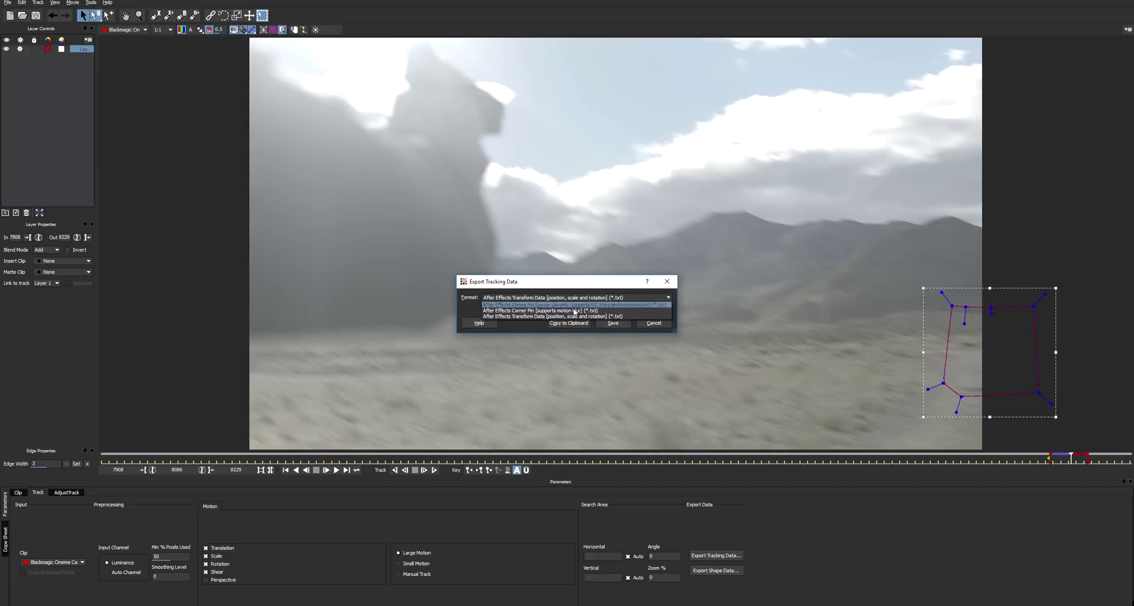
pyautogui.click(538, 316)
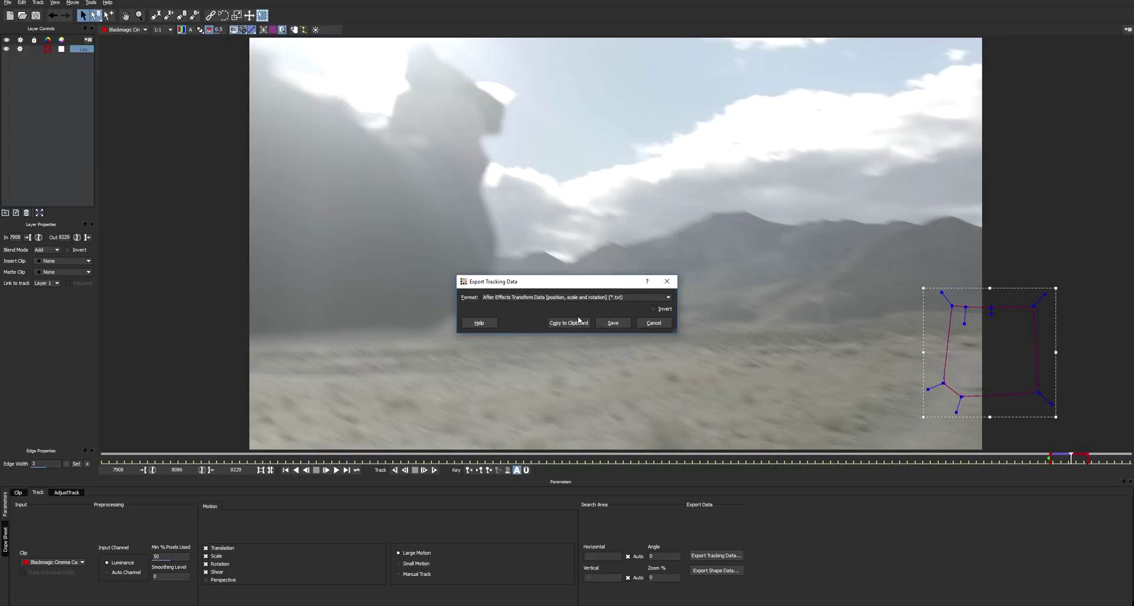
pyautogui.click(574, 323)
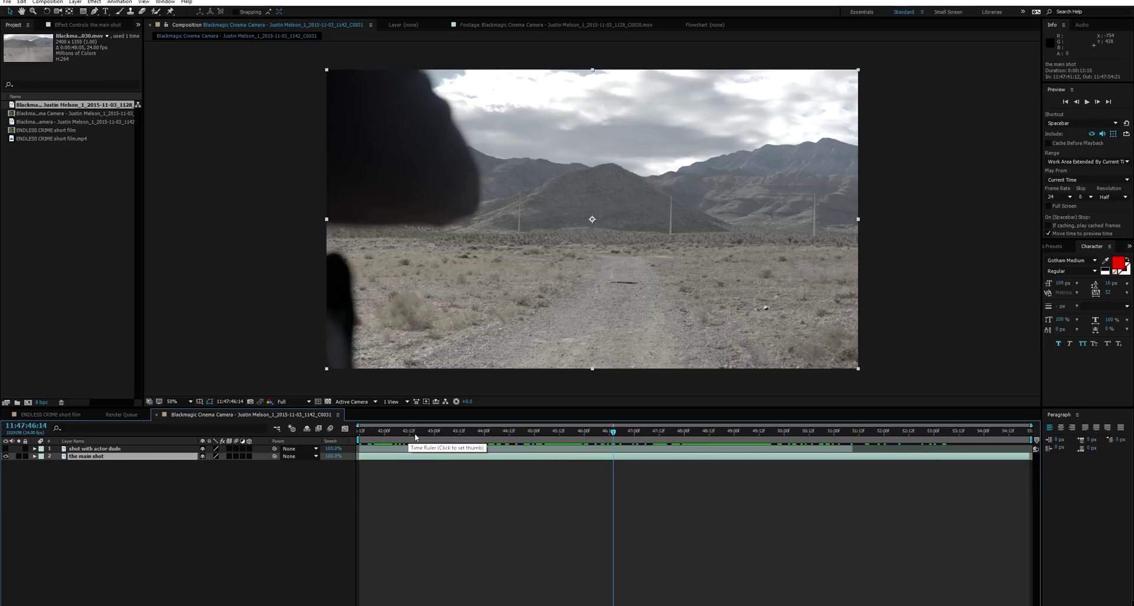
# - Add a Null 1 layer at the composition start and move it to the top of the stack
pyautogui.moveTo(416, 432); pyautogui.dragTo(341, 449)
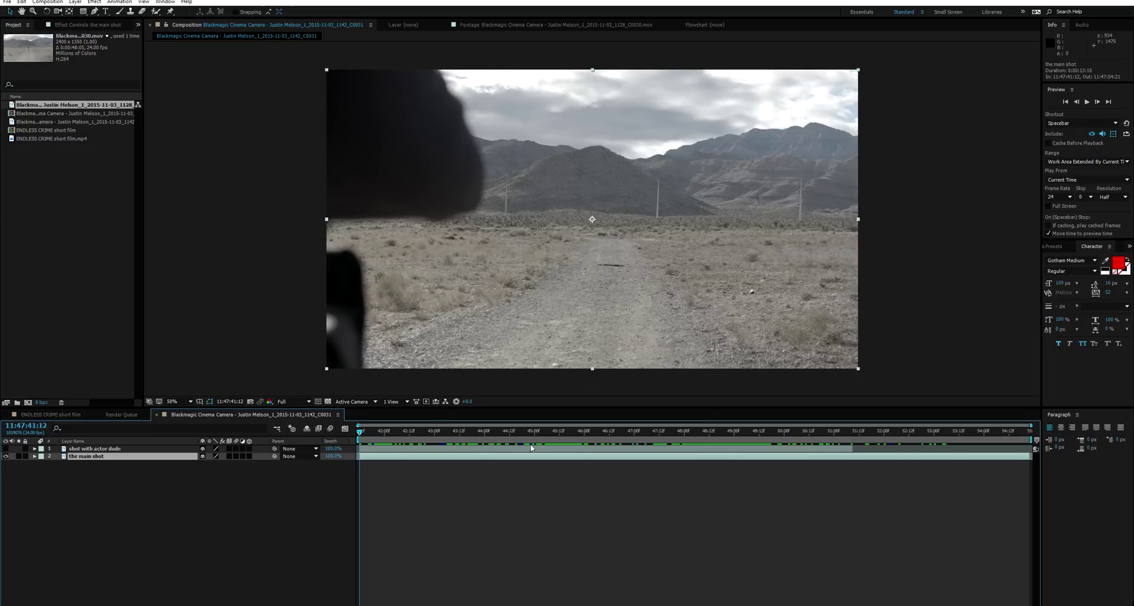
pyautogui.click(76, 2)
pyautogui.moveTo(95, 13)
pyautogui.click(254, 50)
pyautogui.moveTo(102, 459); pyautogui.dragTo(102, 450)
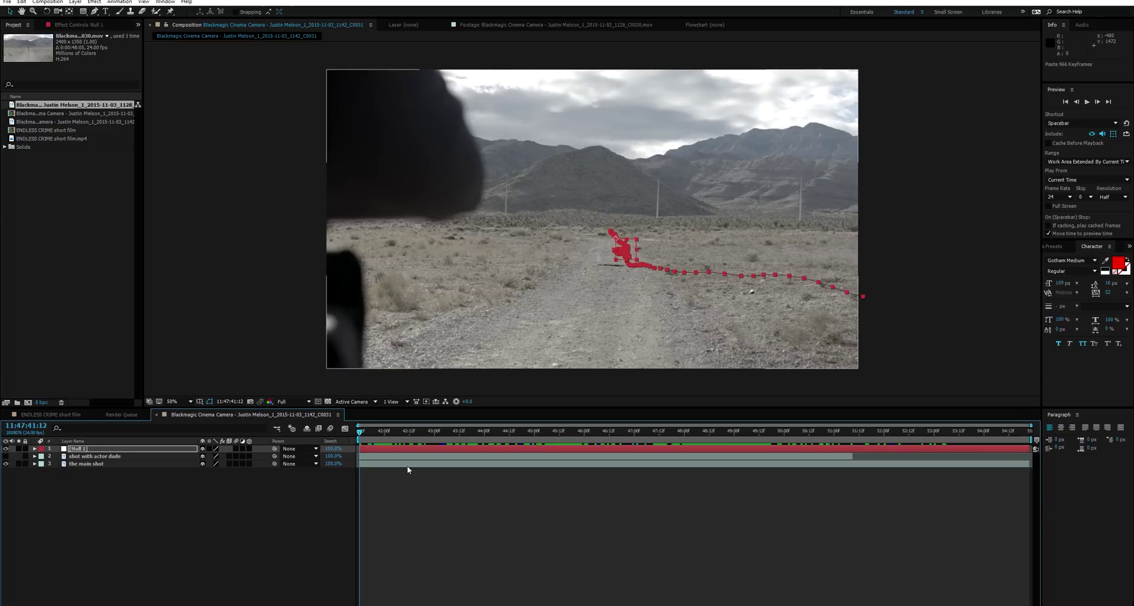
pyautogui.click(340, 477)
# - Play a preview of the tracked null's motion
pyautogui.moveTo(358, 435)
pyautogui.mouseDown()
pyautogui.moveTo(428, 432)
pyautogui.moveTo(359, 433)
pyautogui.mouseUp()
pyautogui.press('space')
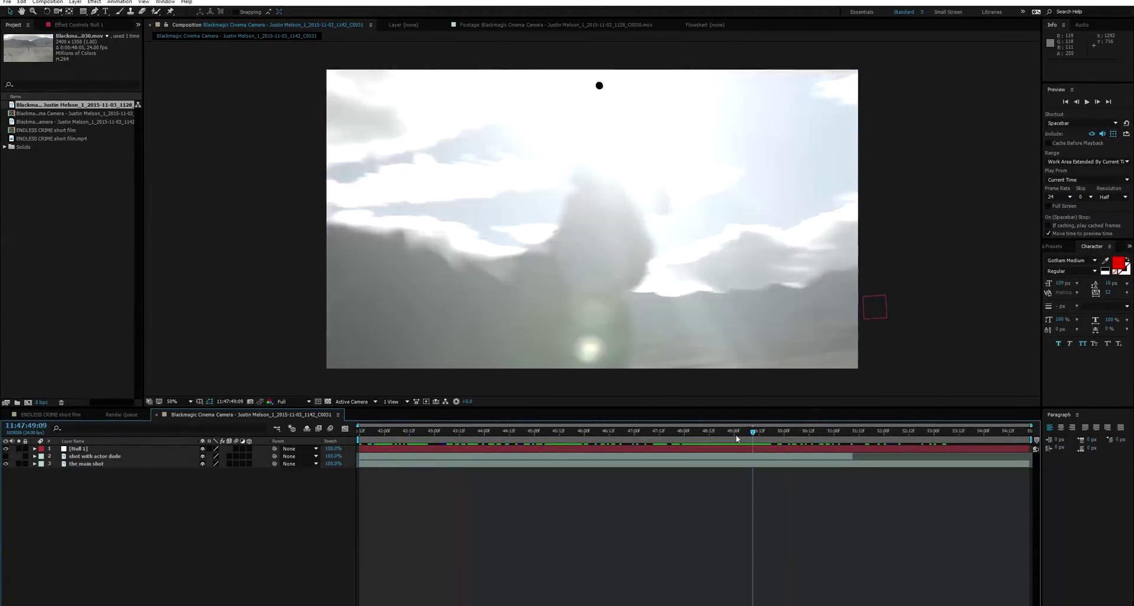
pyautogui.click(400, 432)
pyautogui.press('pageup')
pyautogui.press('pageup')
# - Show the shot with actor dude layer and make it half transparent
pyautogui.click(6, 455)
pyautogui.click(84, 456)
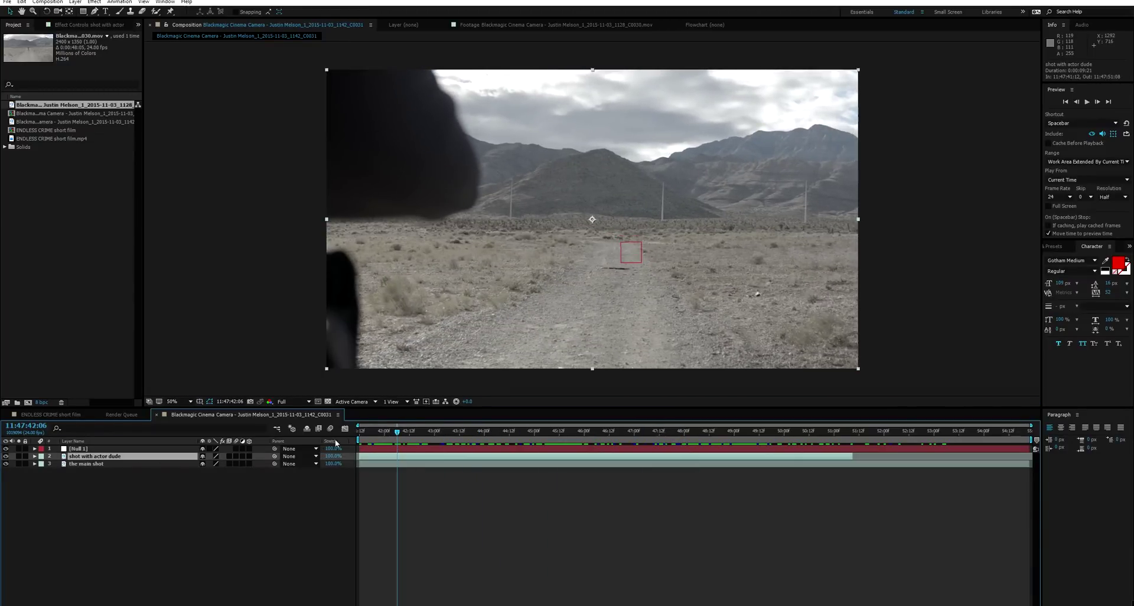
pyautogui.moveTo(398, 440); pyautogui.dragTo(467, 435)
pyautogui.press('t')
pyautogui.moveTo(206, 464); pyautogui.dragTo(176, 464)
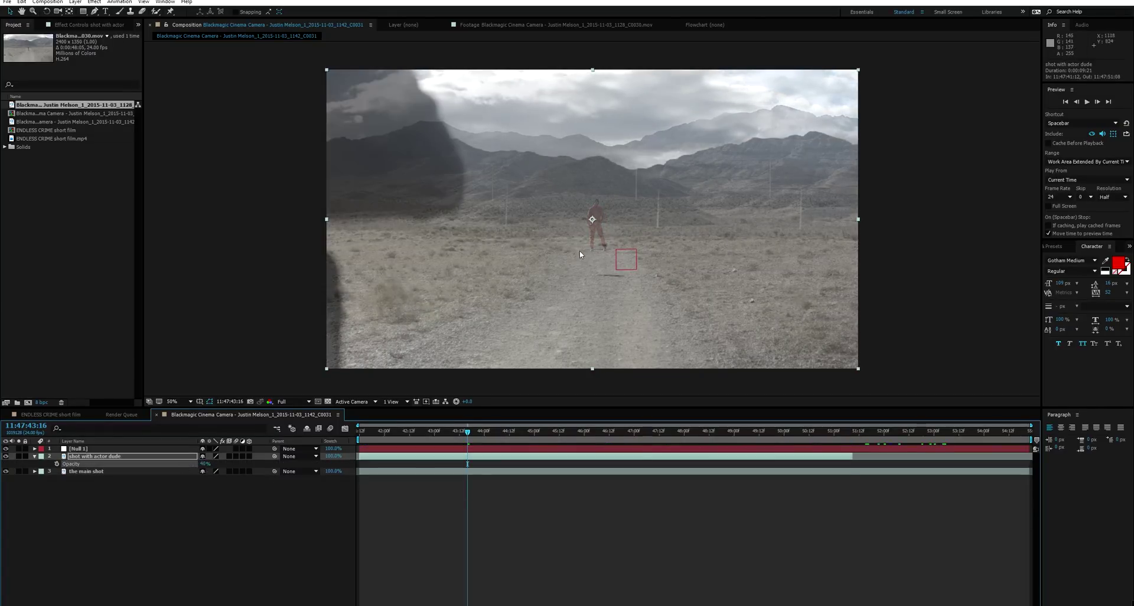
pyautogui.press('/')
# - Move the actor layer into line with the road plate at 36–40% opacity
pyautogui.moveTo(667, 333); pyautogui.dragTo(641, 231)
pyautogui.moveTo(585, 159); pyautogui.dragTo(609, 205)
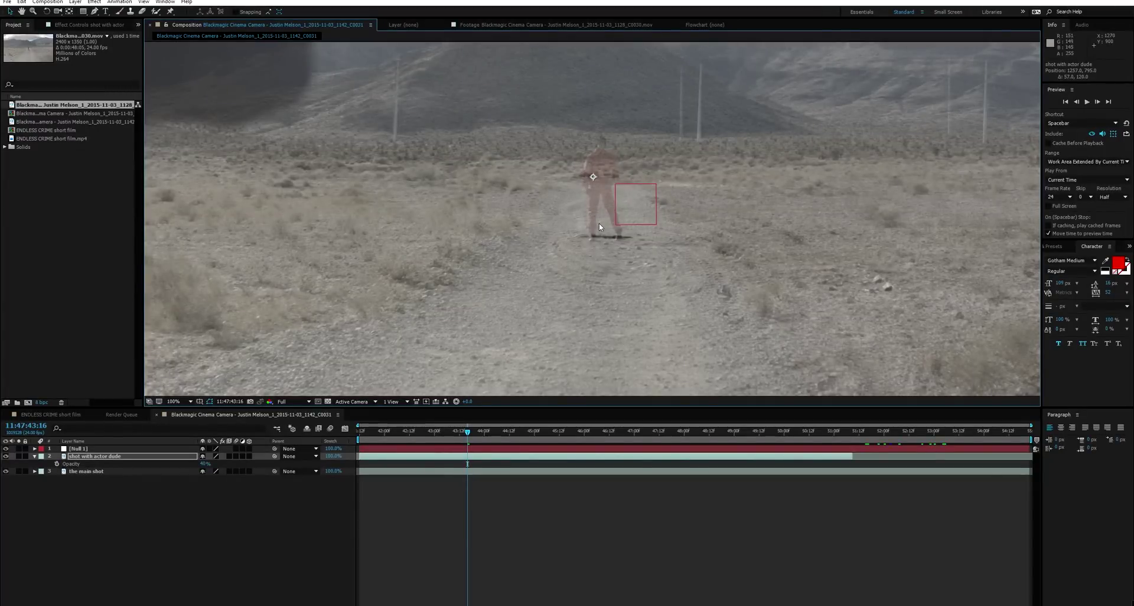
pyautogui.scroll(2, 598, 222)
pyautogui.moveTo(610, 251); pyautogui.dragTo(607, 246)
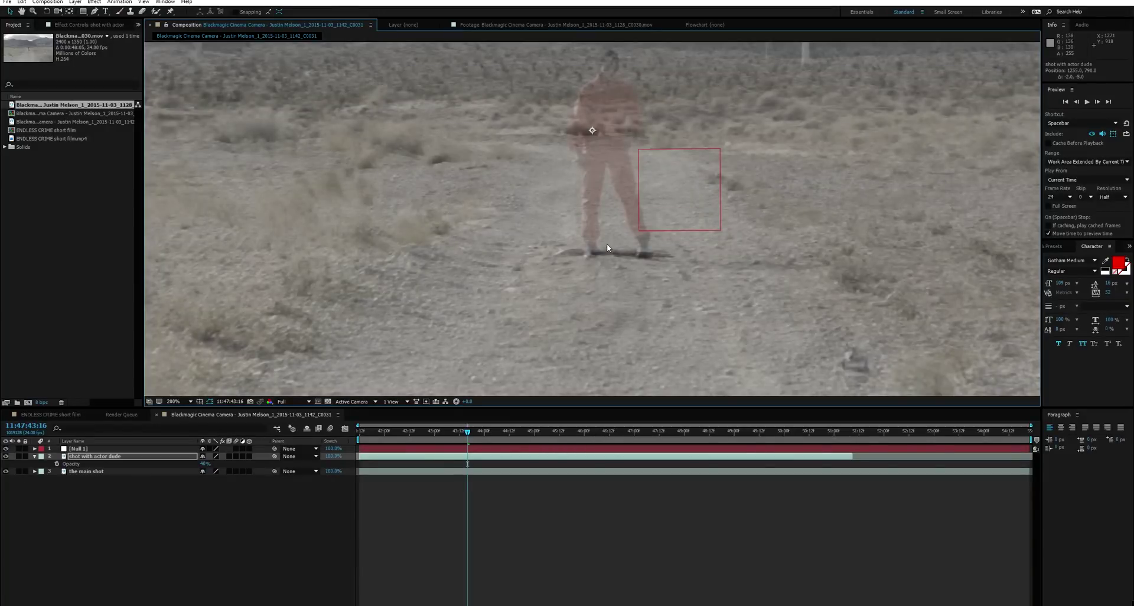
pyautogui.moveTo(595, 245); pyautogui.dragTo(596, 246)
pyautogui.moveTo(205, 463); pyautogui.dragTo(240, 461)
pyautogui.press(',')
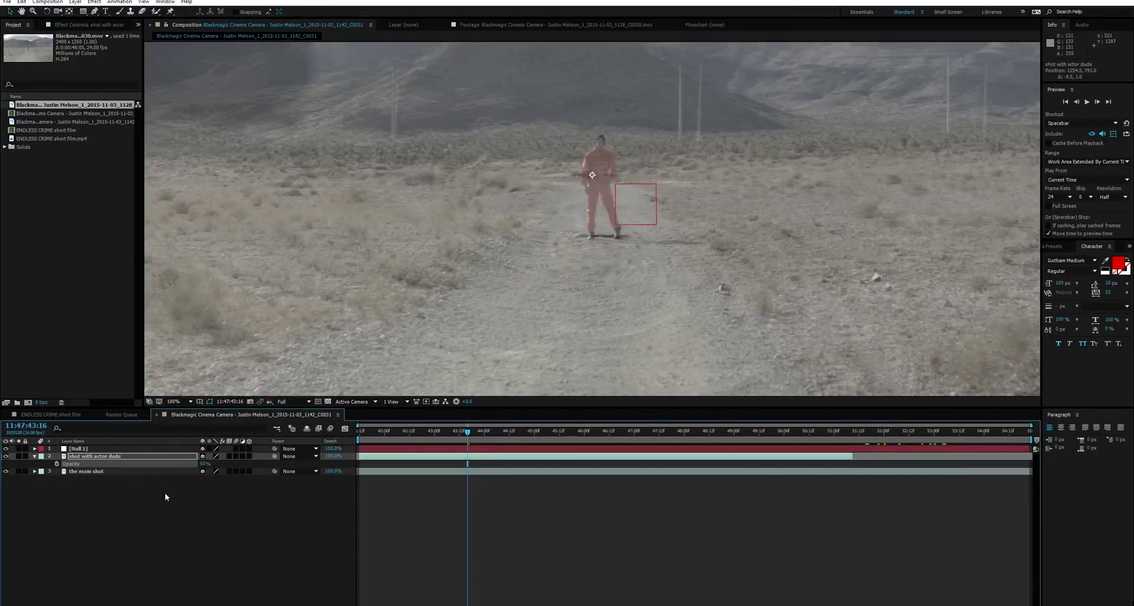
pyautogui.moveTo(203, 464)
pyautogui.mouseDown()
pyautogui.moveTo(194, 469)
pyautogui.moveTo(217, 468)
pyautogui.mouseUp()
pyautogui.scroll(4, 519, 314)
pyautogui.scroll(-2, 618, 274)
pyautogui.moveTo(615, 275); pyautogui.dragTo(614, 274)
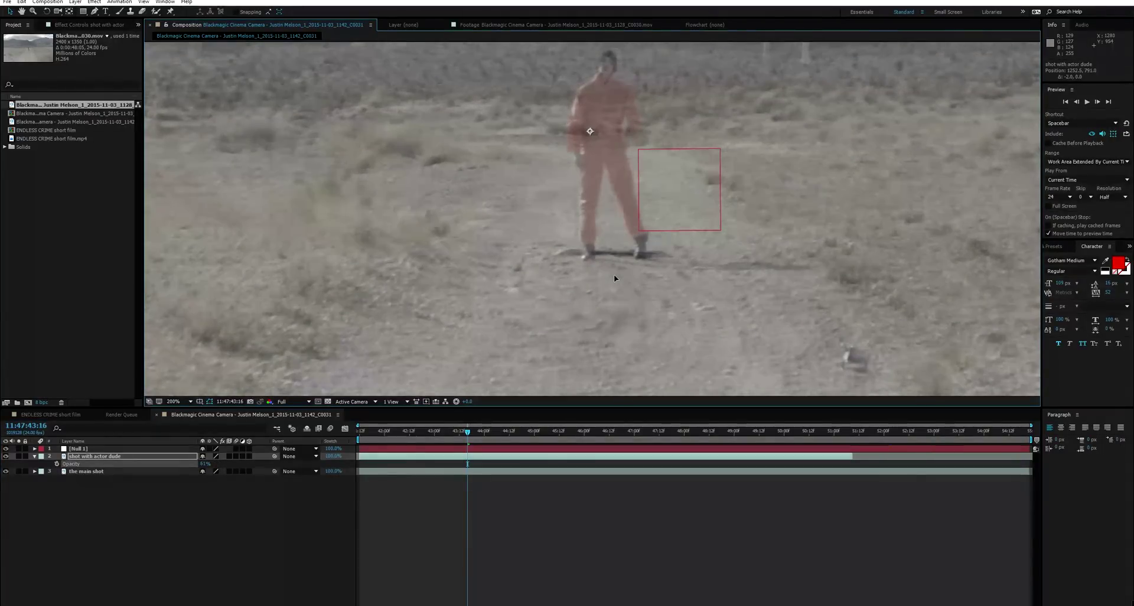
# - Scale the actor layer to 104% and restore its opacity to 100%
pyautogui.hotkey('shift', 's')
pyautogui.click(228, 464)
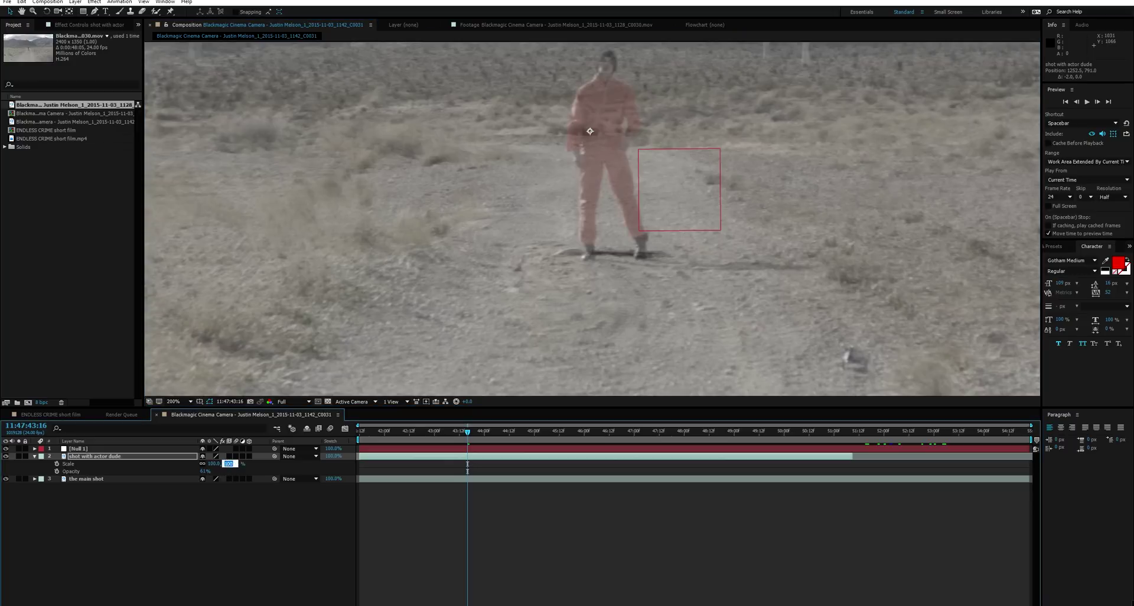
pyautogui.press('Return')
pyautogui.press(',')
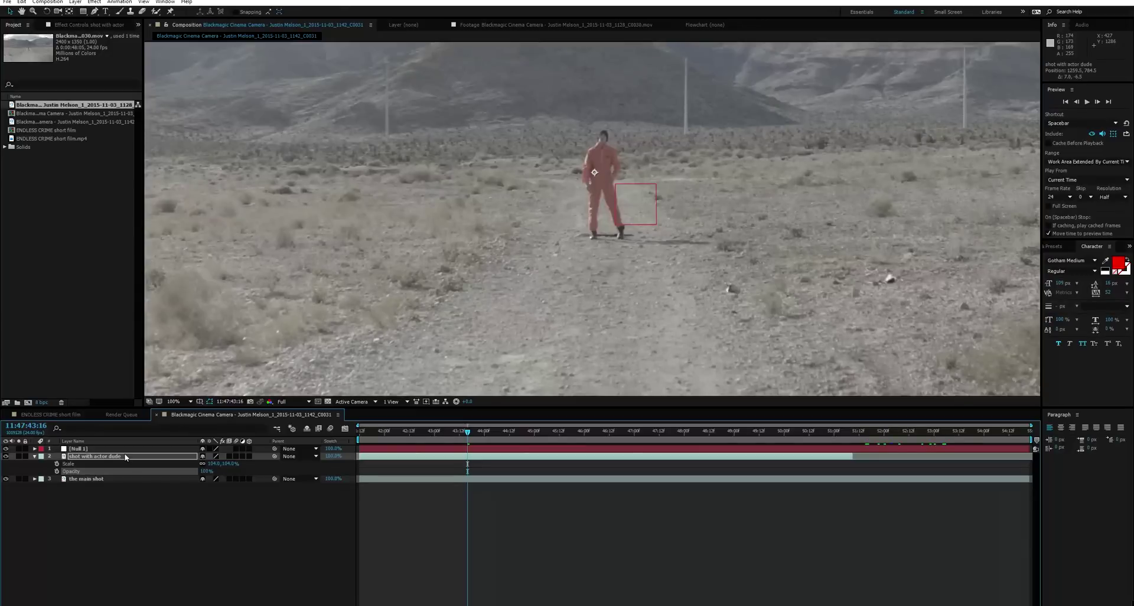
pyautogui.click(125, 457)
# - Start a Pen mask around the actor, tracing his left side and below him
pyautogui.press('g')
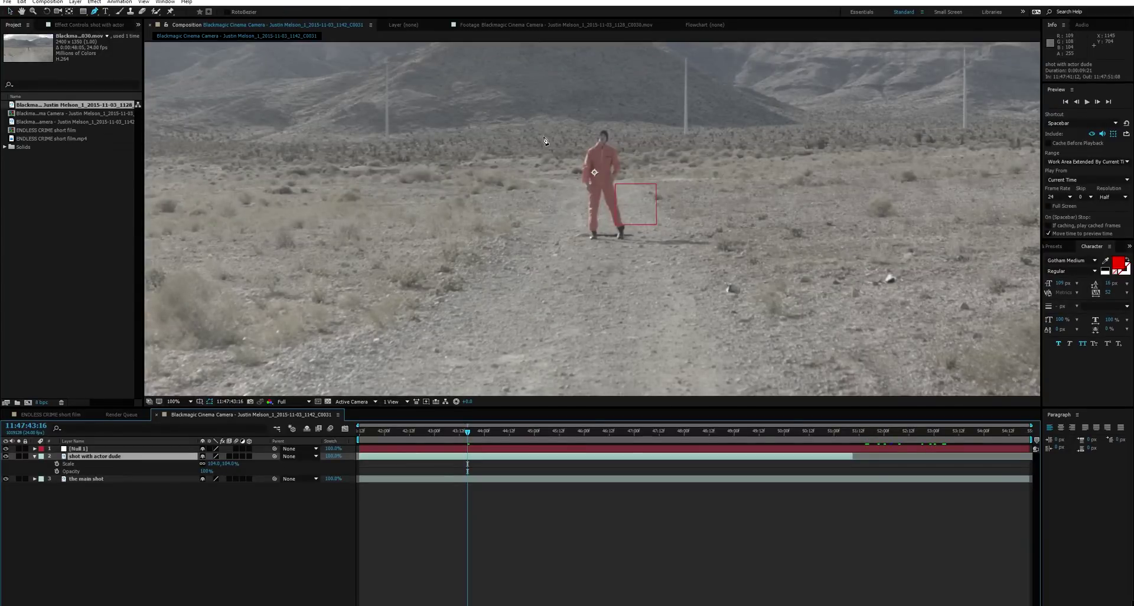
pyautogui.click(565, 128)
pyautogui.click(512, 201)
pyautogui.click(543, 248)
pyautogui.click(624, 249)
pyautogui.click(709, 247)
pyautogui.click(705, 231)
pyautogui.click(689, 225)
# - Finish the mask up the right side and over his head, closing Mask 1
pyautogui.click(664, 215)
pyautogui.click(671, 166)
pyautogui.click(651, 128)
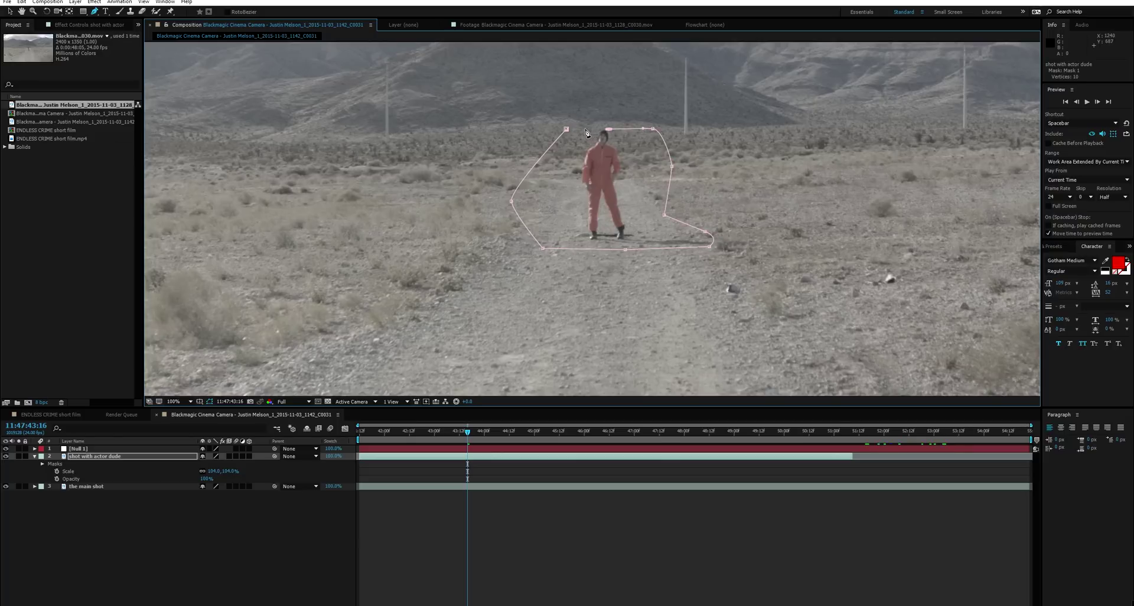
pyautogui.hotkey('ctrl', 'z')
pyautogui.click(603, 125)
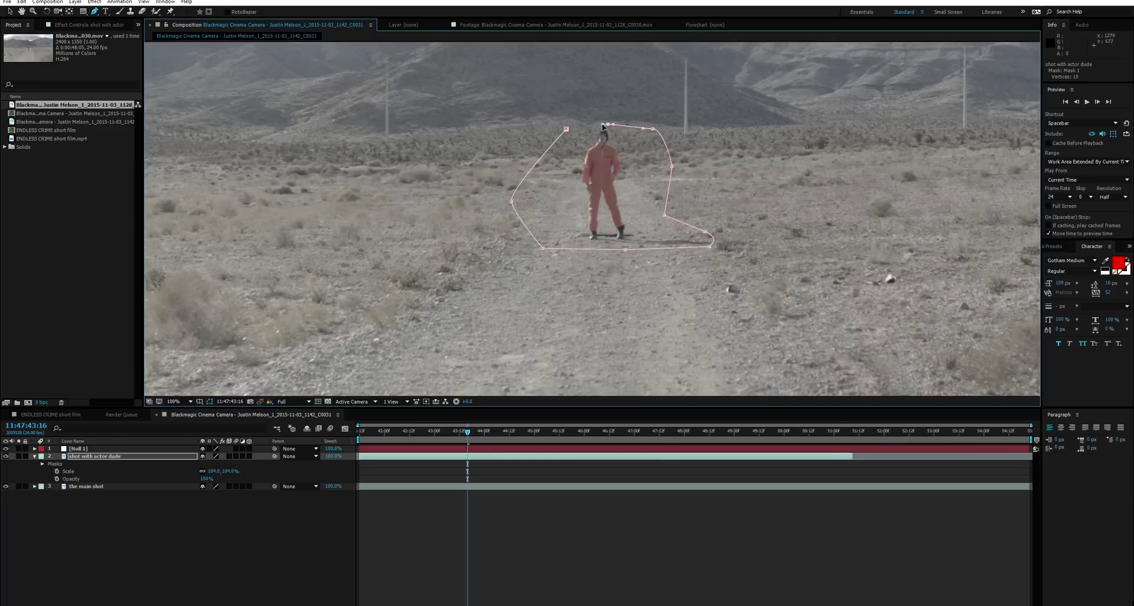
pyautogui.click(566, 128)
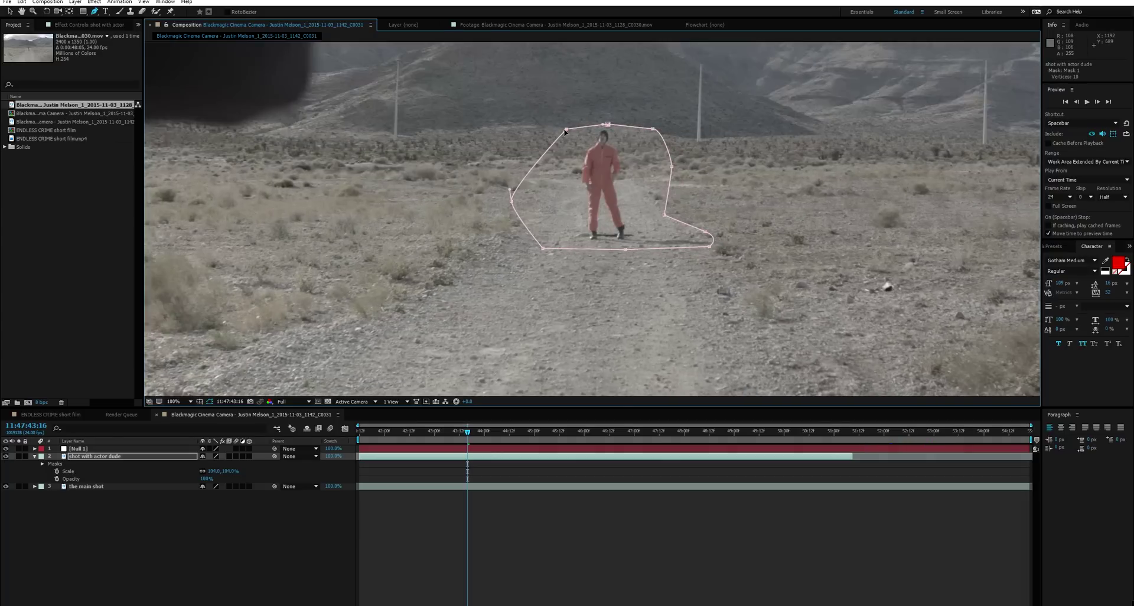
pyautogui.press('v')
pyautogui.click(594, 169)
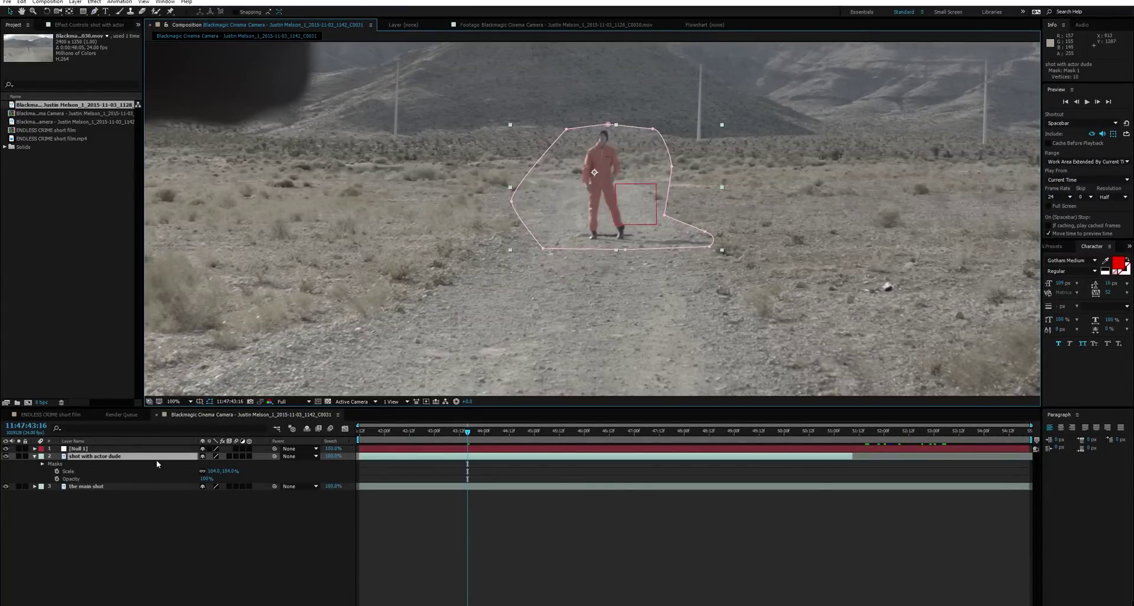
# - Make the actor layer semi-transparent and move its anchor point to his feet
pyautogui.press('t')
pyautogui.moveTo(205, 464); pyautogui.dragTo(171, 466)
pyautogui.press('.')
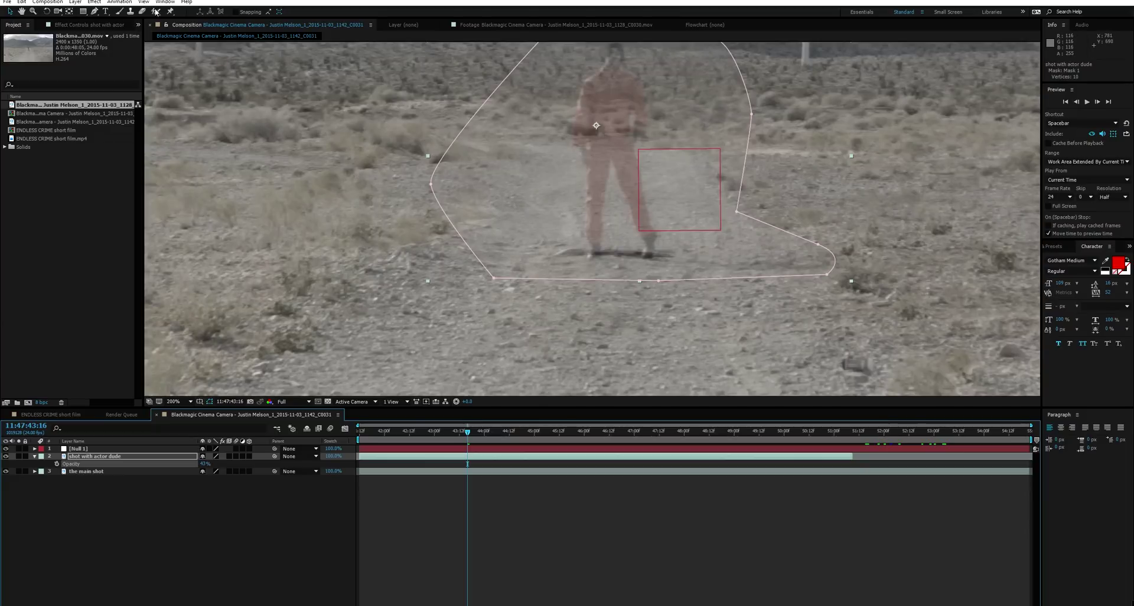
pyautogui.press('y')
pyautogui.moveTo(596, 126); pyautogui.dragTo(594, 252)
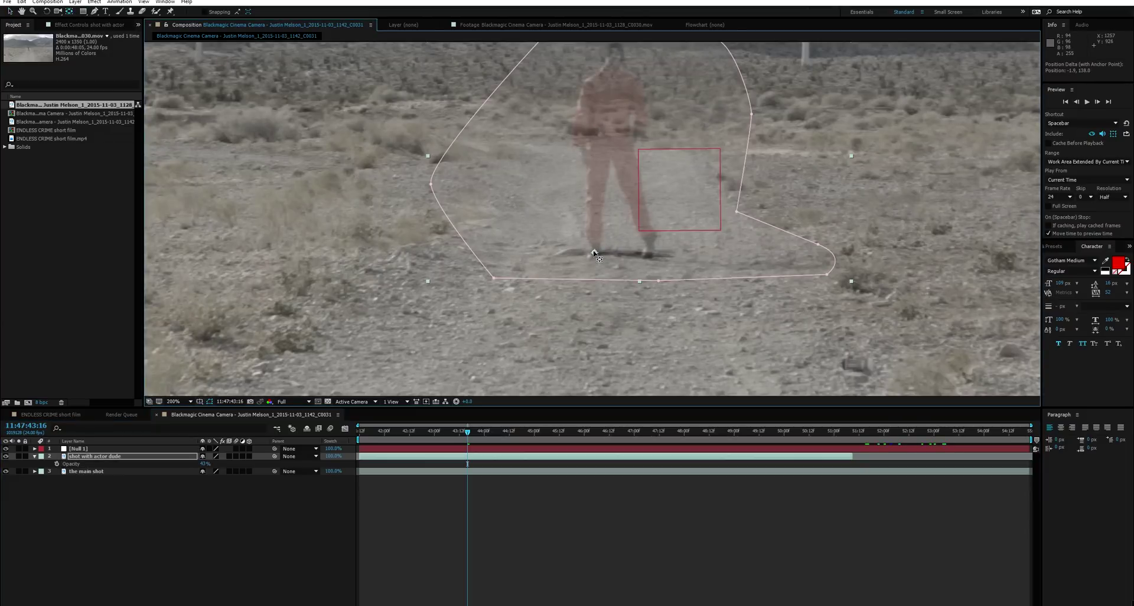
pyautogui.press('v')
# - Rotate the actor layer 2° to match the plate and restore 100% opacity
pyautogui.press('r')
pyautogui.moveTo(217, 463); pyautogui.dragTo(216, 466)
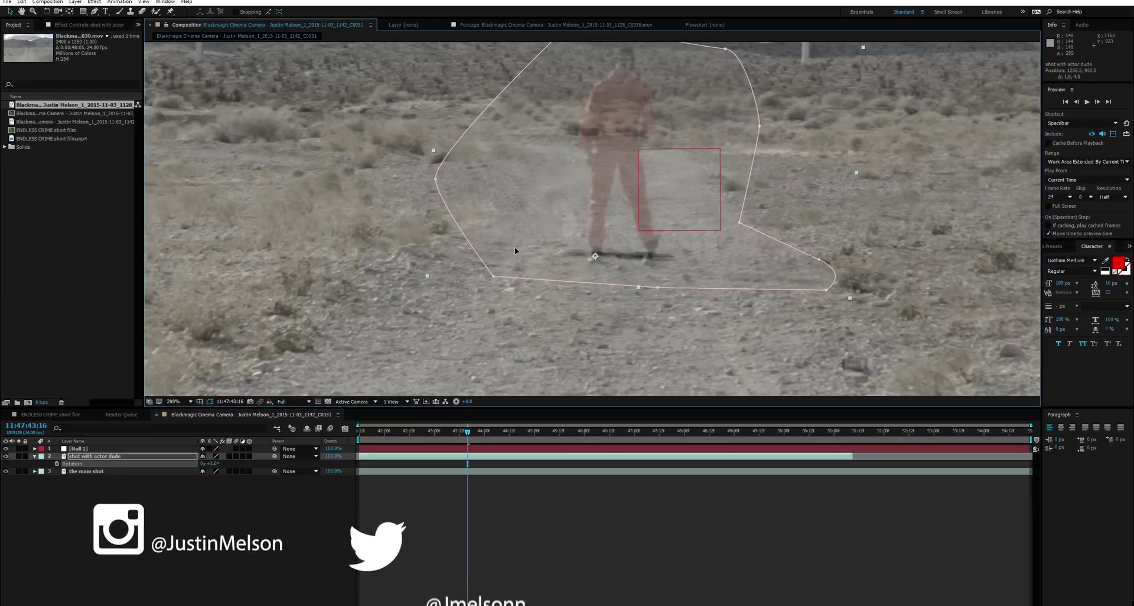
pyautogui.moveTo(515, 247); pyautogui.dragTo(513, 250)
pyautogui.hotkey('shift', 't')
pyautogui.moveTo(205, 471); pyautogui.dragTo(253, 466)
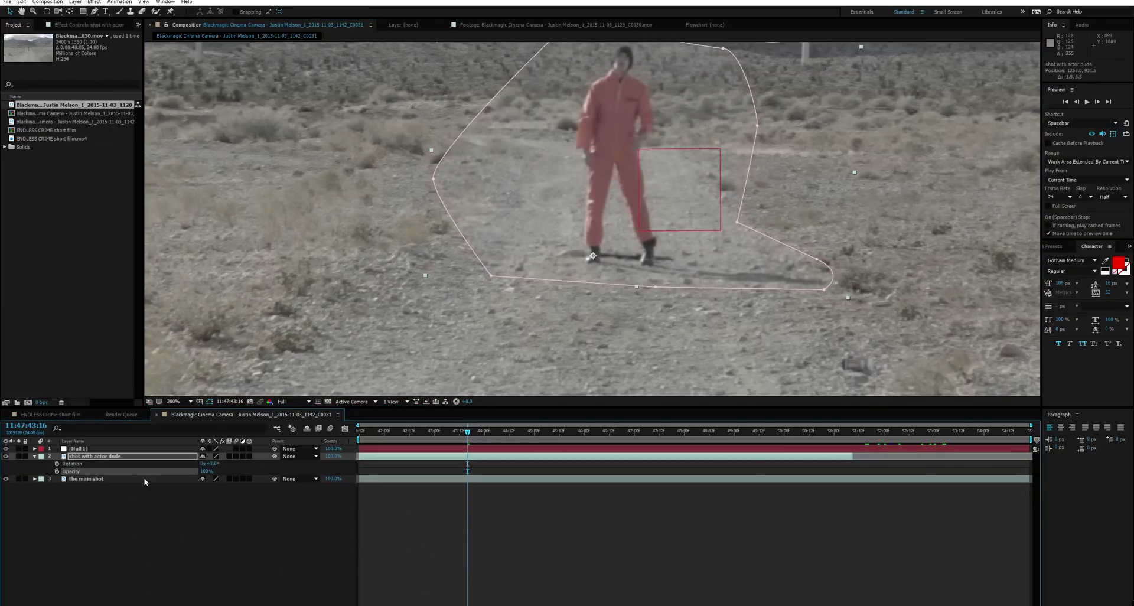
# - Compare the alignment with the layer deselected and reselected, then reveal Position and Scale
pyautogui.click(87, 493)
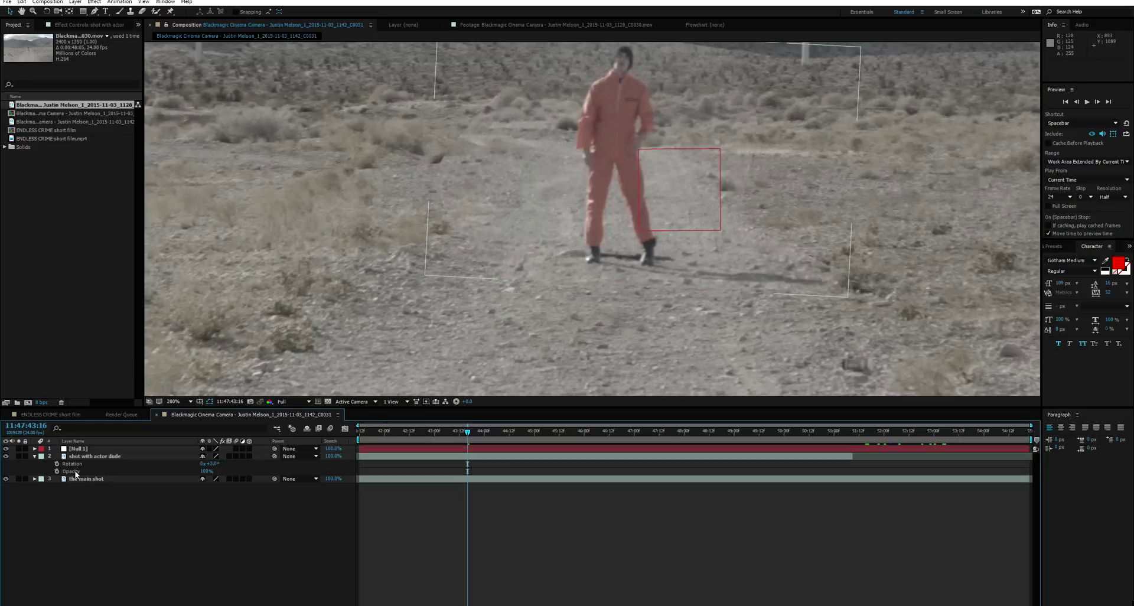
pyautogui.click(74, 463)
pyautogui.click(90, 462)
pyautogui.click(90, 457)
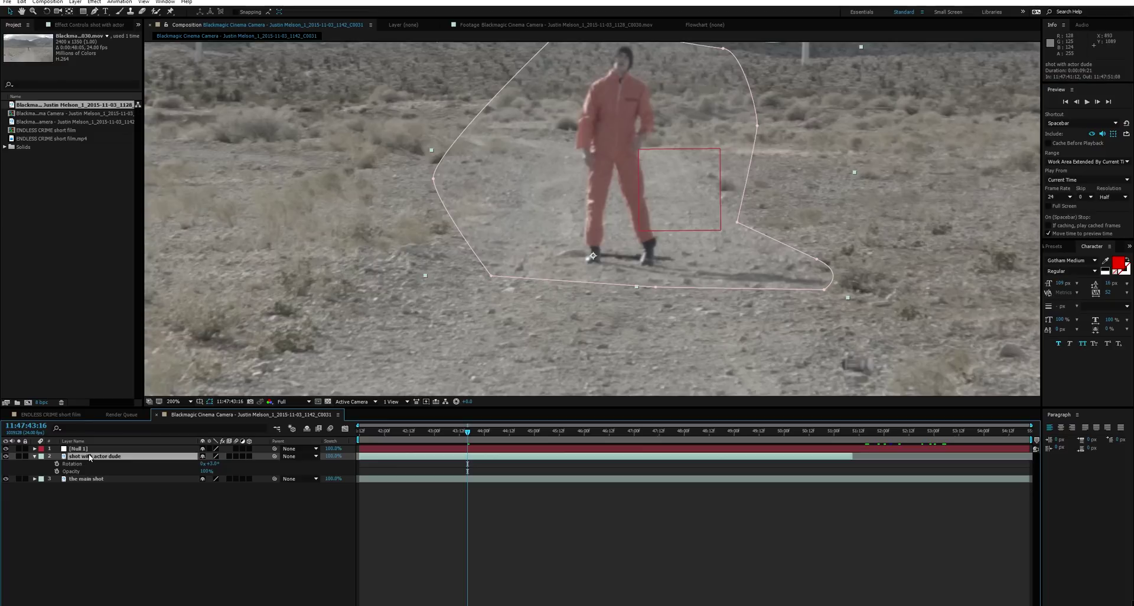
pyautogui.hotkey('shift', 'p')
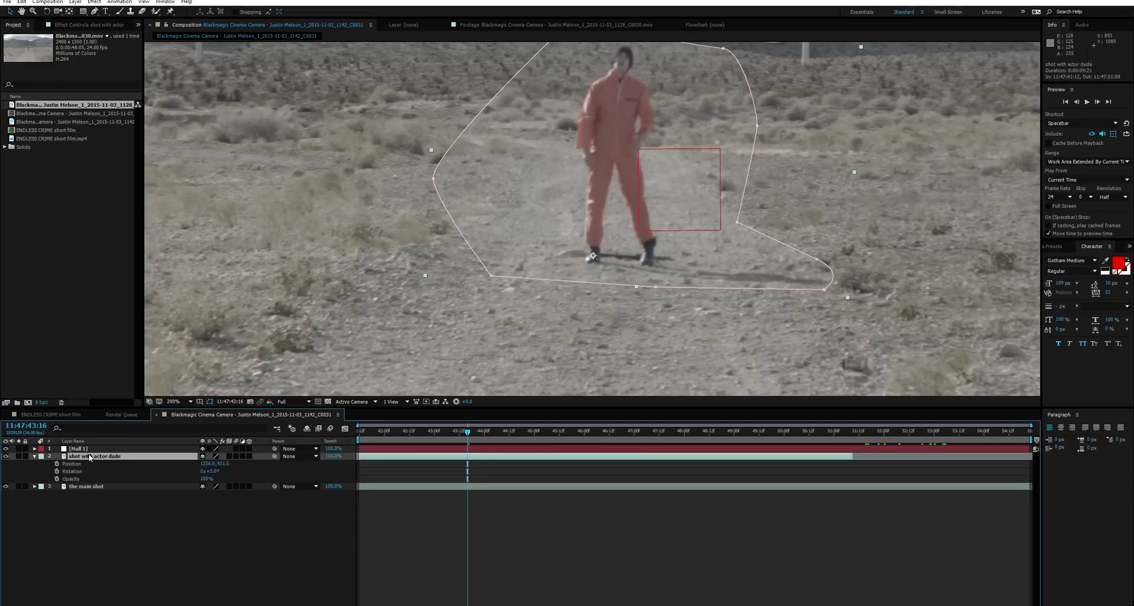
pyautogui.hotkey('shift', 's')
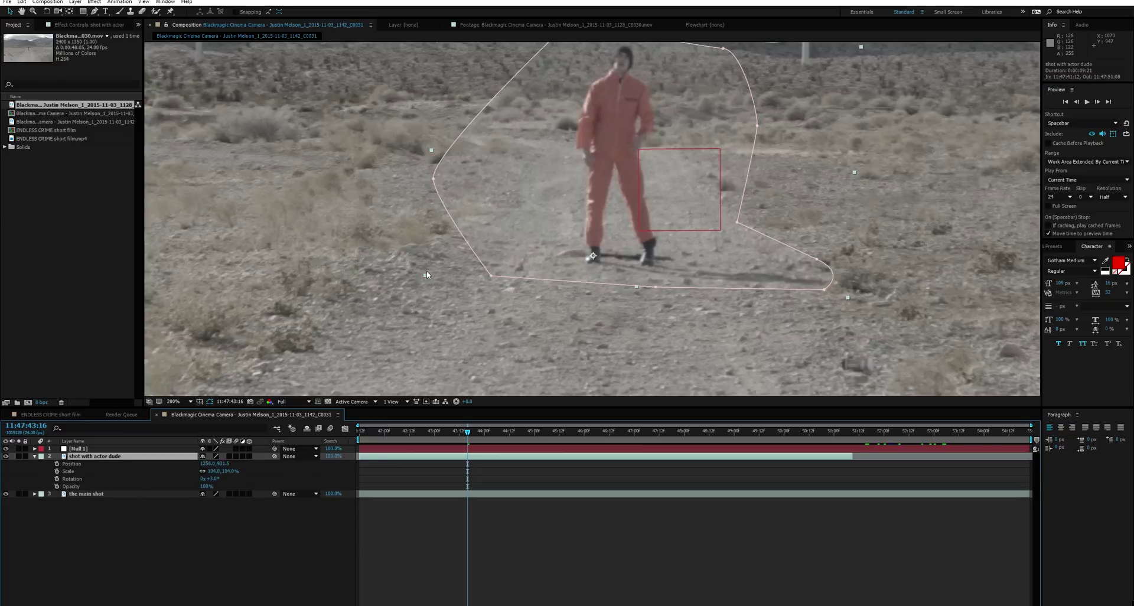
pyautogui.click(232, 529)
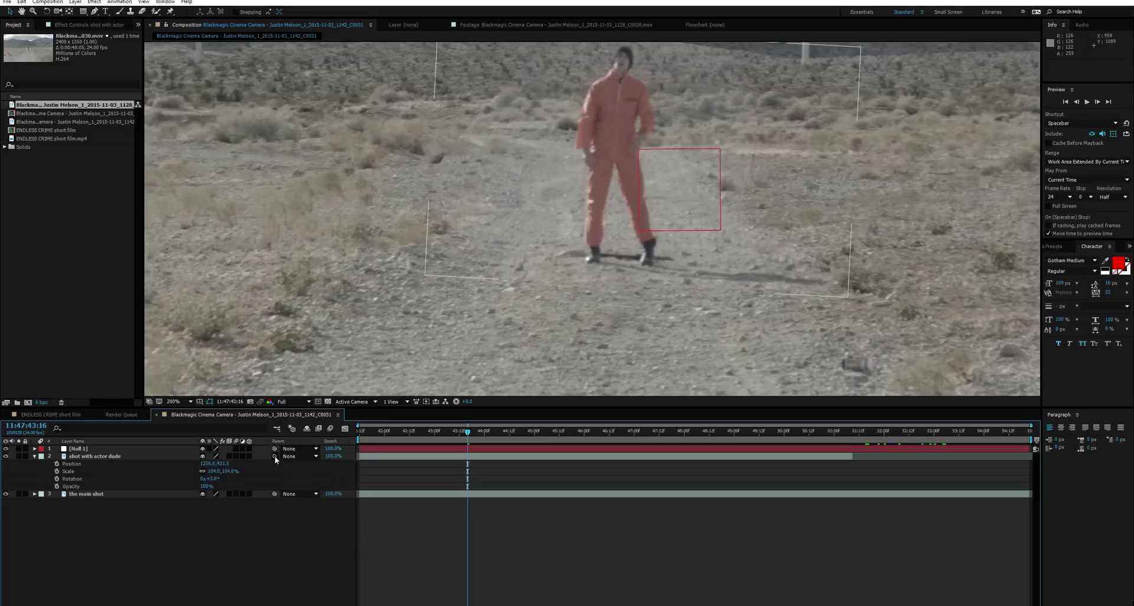
# - Parent the actor shot to Null 1 and return to an earlier frame
pyautogui.moveTo(275, 456); pyautogui.dragTo(98, 450)
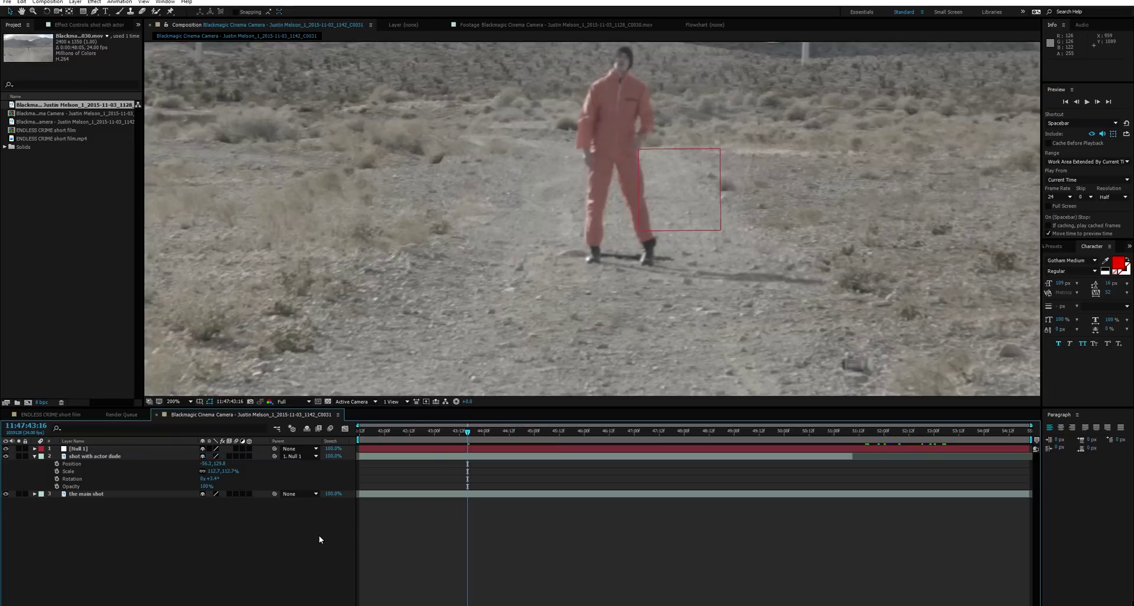
pyautogui.scroll(-2, 542, 312)
pyautogui.moveTo(462, 433); pyautogui.dragTo(320, 429)
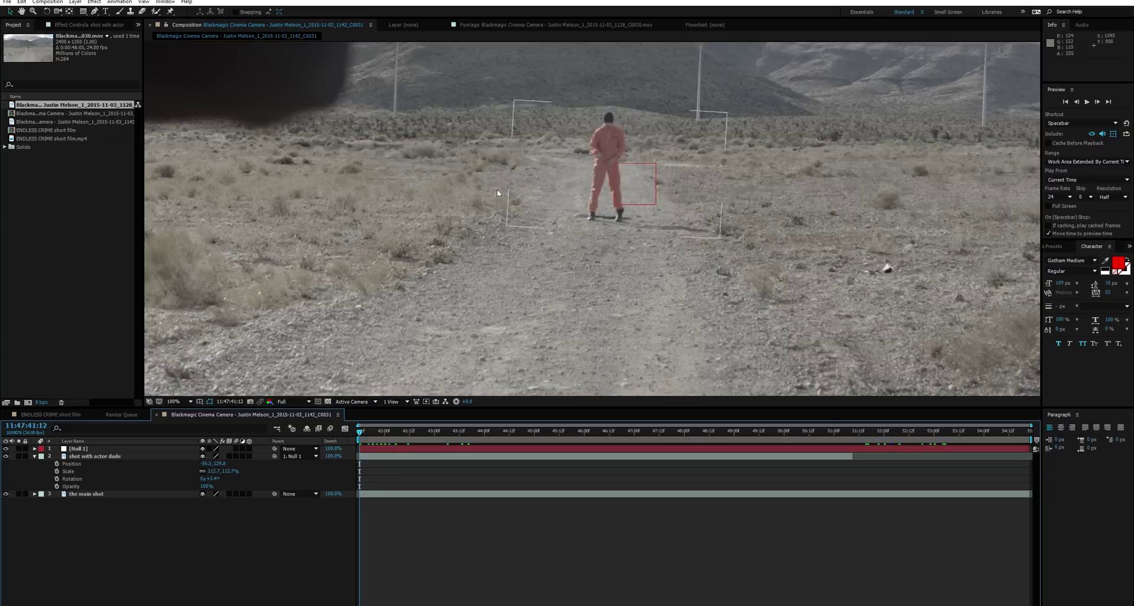
# - Feather the actor layer's Mask 1 edge by 54 pixels
pyautogui.click(120, 456)
pyautogui.press('f')
pyautogui.moveTo(222, 474); pyautogui.dragTo(230, 474)
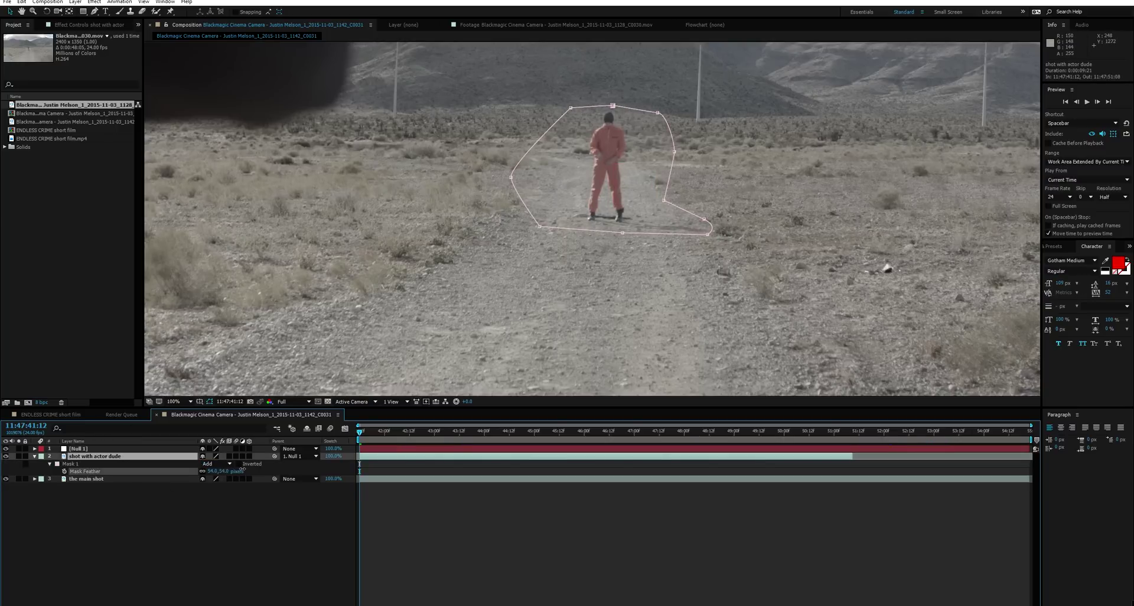
pyautogui.press('Return')
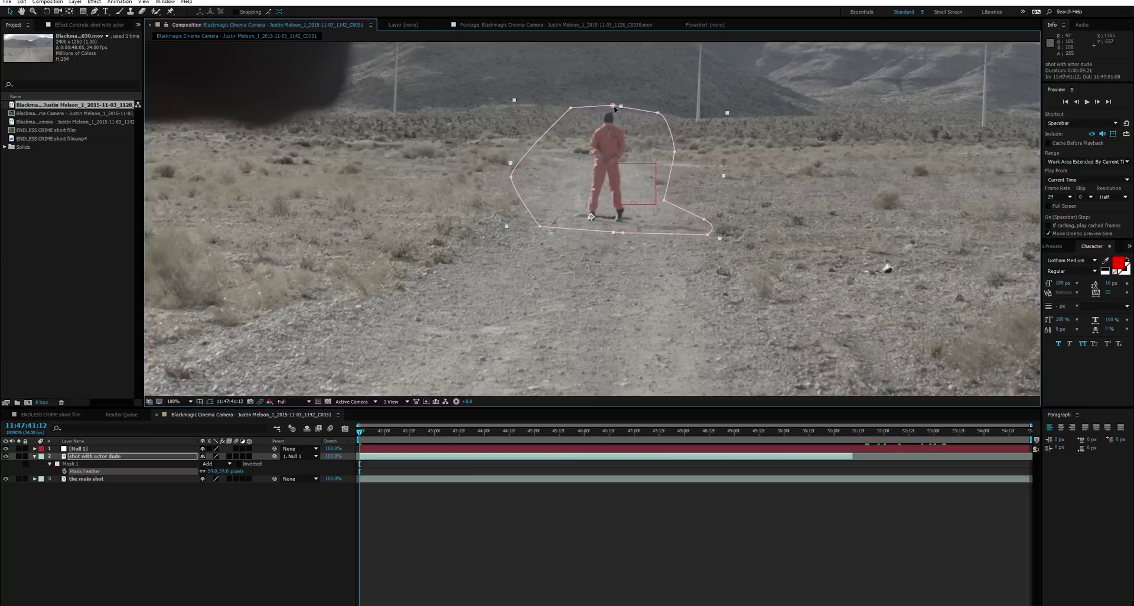
# - Pull the mask's top and upper-left/right points up and out above the actor
pyautogui.moveTo(613, 106); pyautogui.dragTo(619, 47)
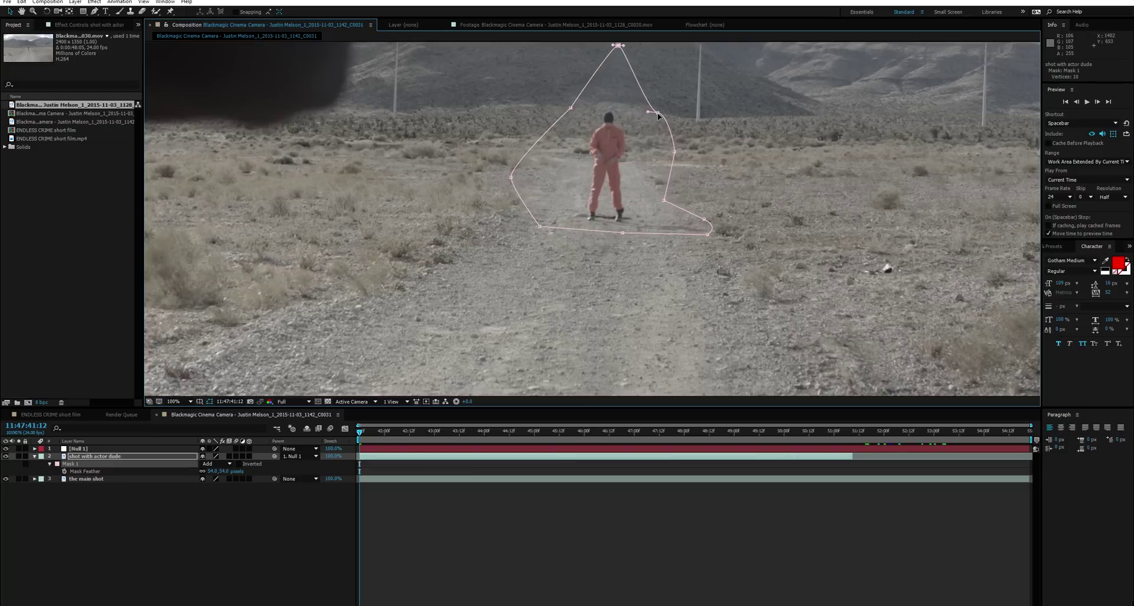
pyautogui.moveTo(658, 116); pyautogui.dragTo(671, 89)
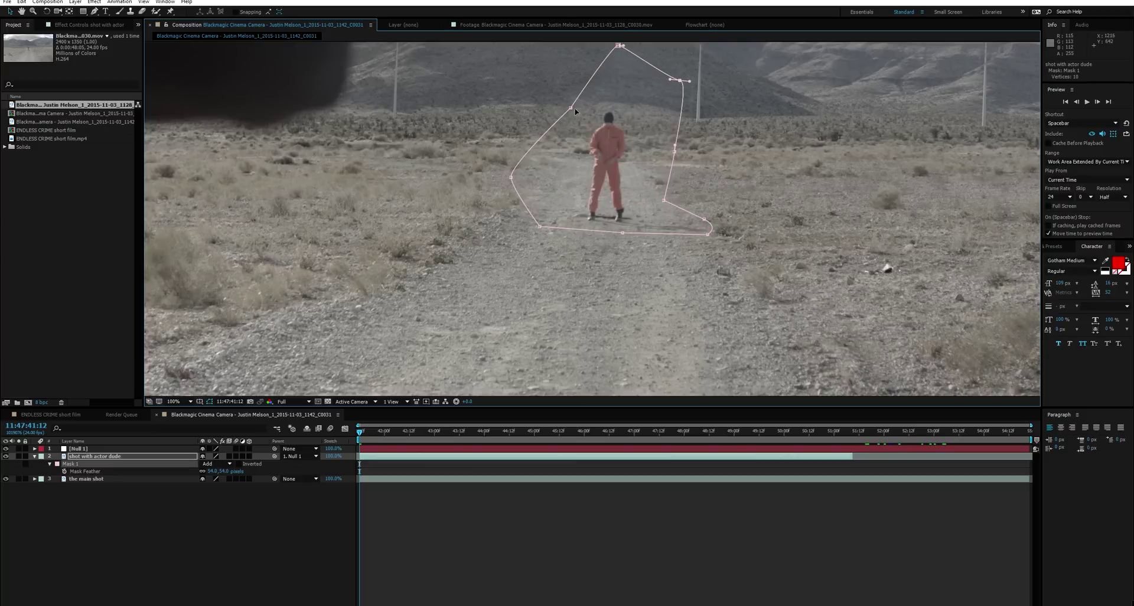
pyautogui.moveTo(572, 109); pyautogui.dragTo(561, 88)
pyautogui.click(461, 133)
pyautogui.press(',')
pyautogui.press('.')
# - Bring the top mask points back down, lower Mask Feather to 24 px, and push a right point outward
pyautogui.click(549, 66)
pyautogui.moveTo(617, 46); pyautogui.dragTo(623, 111)
pyautogui.moveTo(558, 89); pyautogui.dragTo(555, 116)
pyautogui.moveTo(670, 81); pyautogui.dragTo(659, 130)
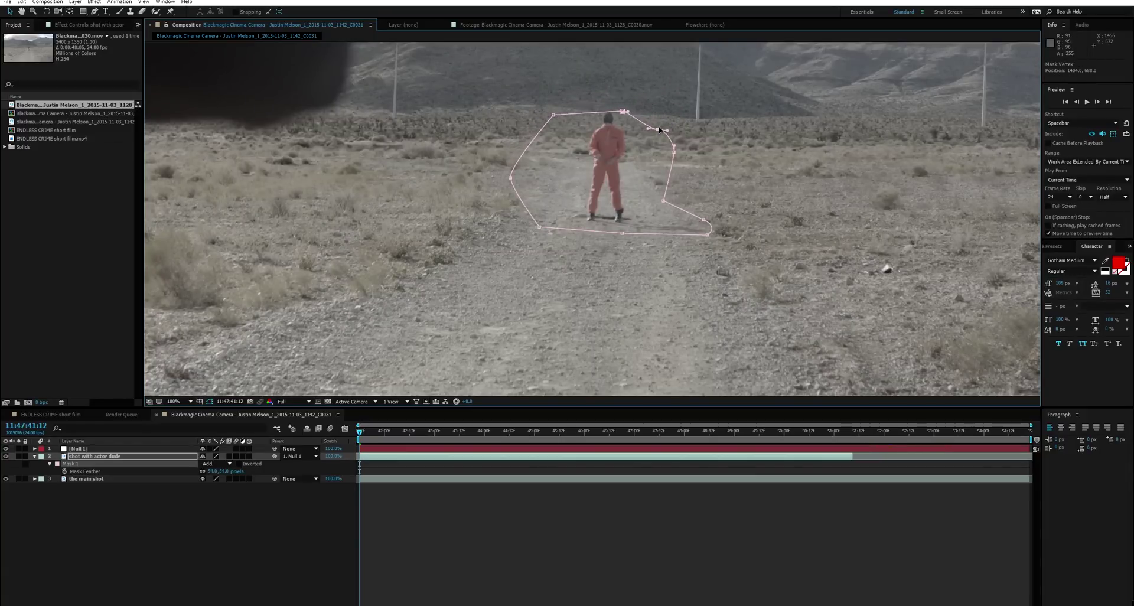
pyautogui.press('.')
pyautogui.press('.')
pyautogui.scroll(-2, 627, 129)
pyautogui.scroll(3, 621, 128)
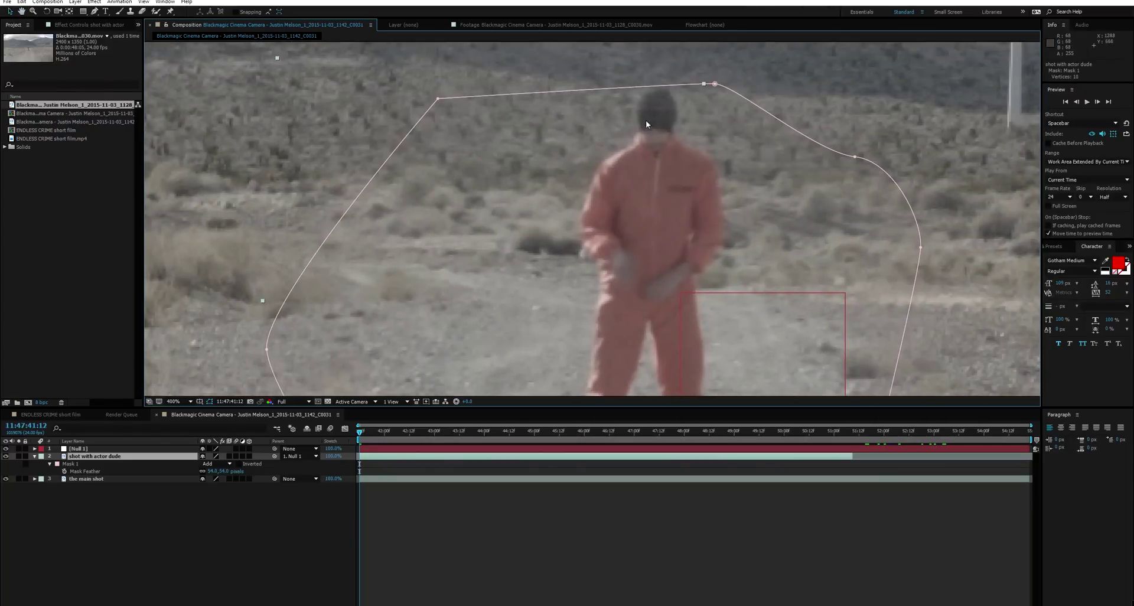
pyautogui.moveTo(228, 474); pyautogui.dragTo(177, 478)
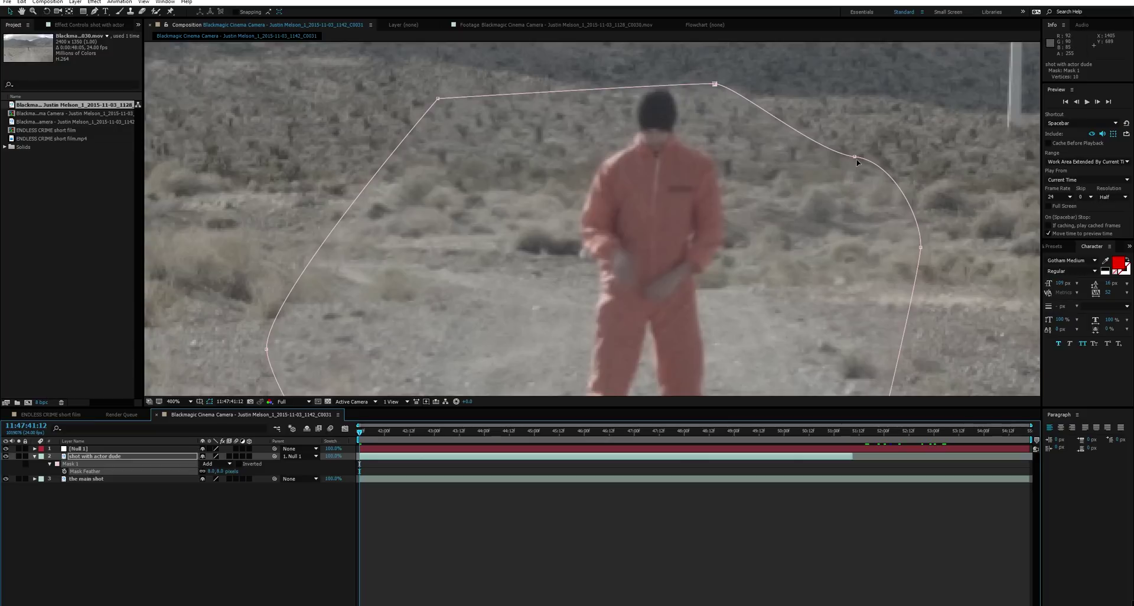
pyautogui.moveTo(854, 156); pyautogui.dragTo(874, 150)
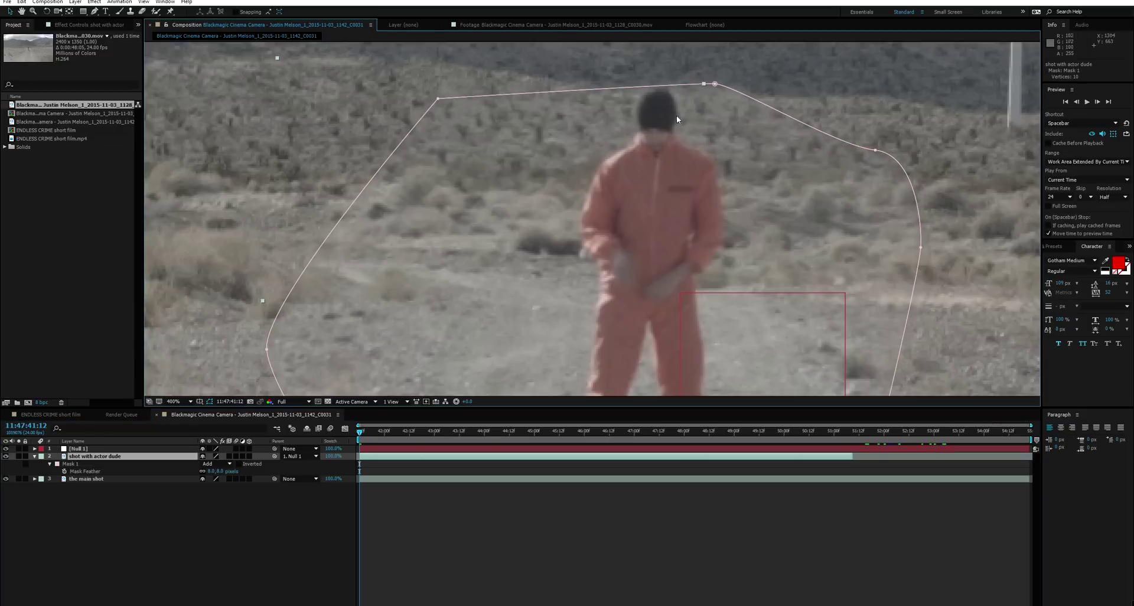
# - Add two Pen-tool points on the mask's top edge, fit them over the head, and bring up Save As
pyautogui.press('g')
pyautogui.click(643, 87)
pyautogui.click(688, 85)
pyautogui.press('ctrl')
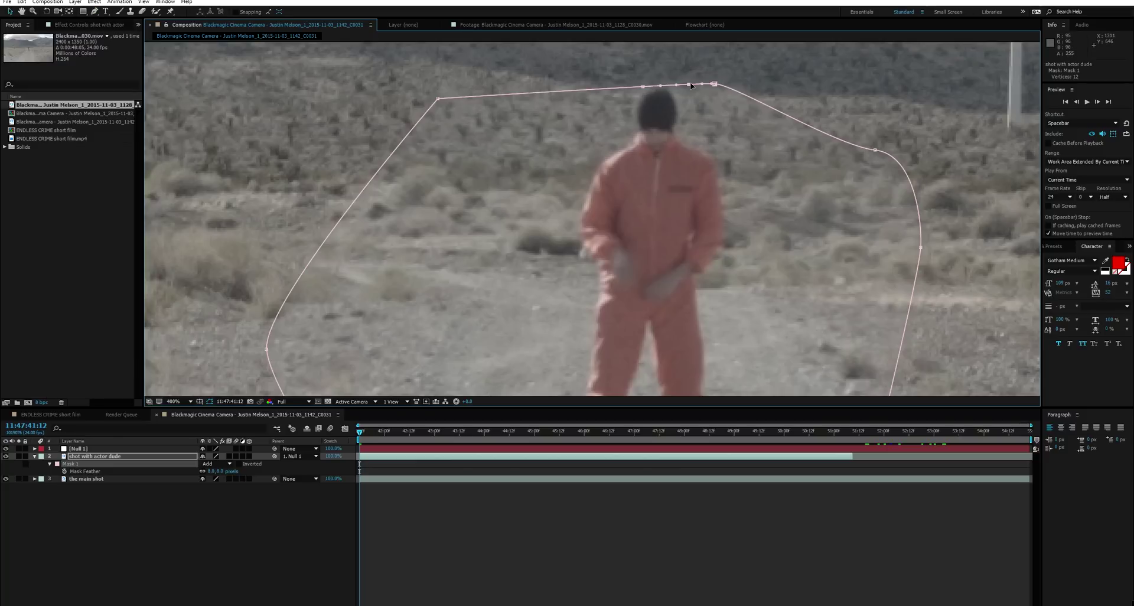
pyautogui.moveTo(690, 86); pyautogui.dragTo(618, 82)
pyautogui.moveTo(714, 84)
pyautogui.mouseDown()
pyautogui.moveTo(732, 99)
pyautogui.moveTo(711, 101)
pyautogui.mouseUp()
pyautogui.hotkey('ctrl', 'z')
pyautogui.moveTo(609, 79); pyautogui.dragTo(579, 99)
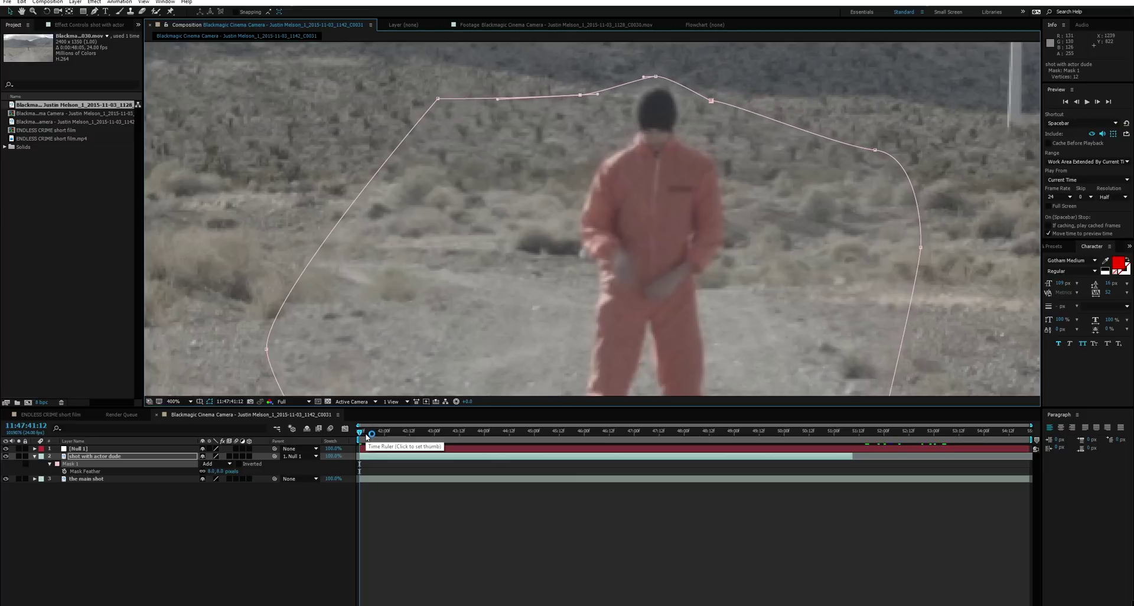
pyautogui.hotkey('ctrl', 's')
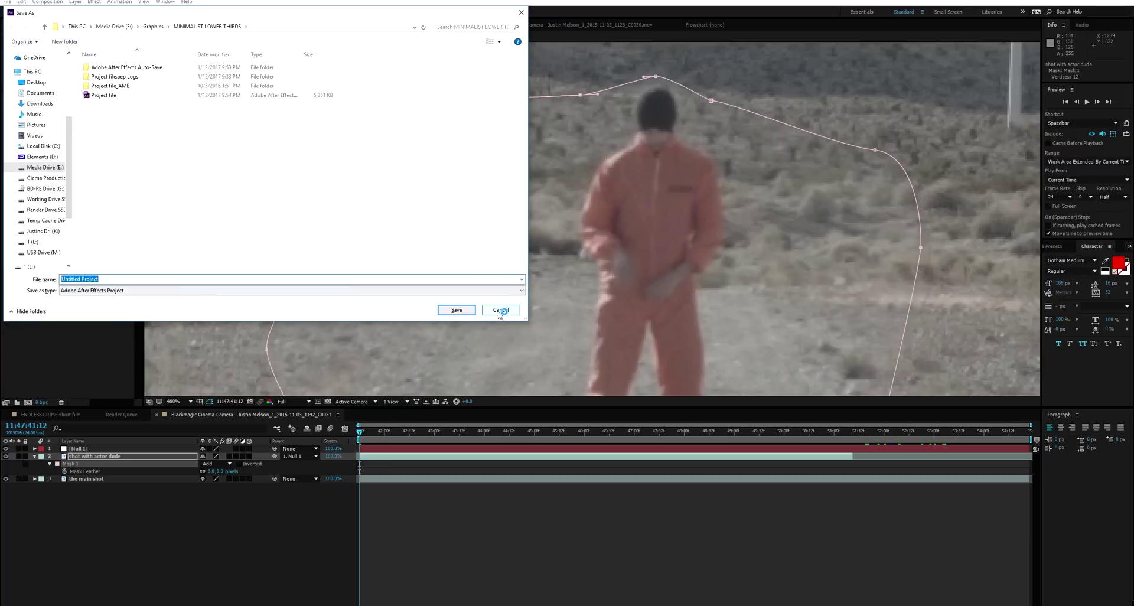
# - Cancel Save As and move to a later frame to check the actor and main shot layers
pyautogui.click(498, 310)
pyautogui.moveTo(359, 431); pyautogui.dragTo(425, 436)
pyautogui.click(679, 255)
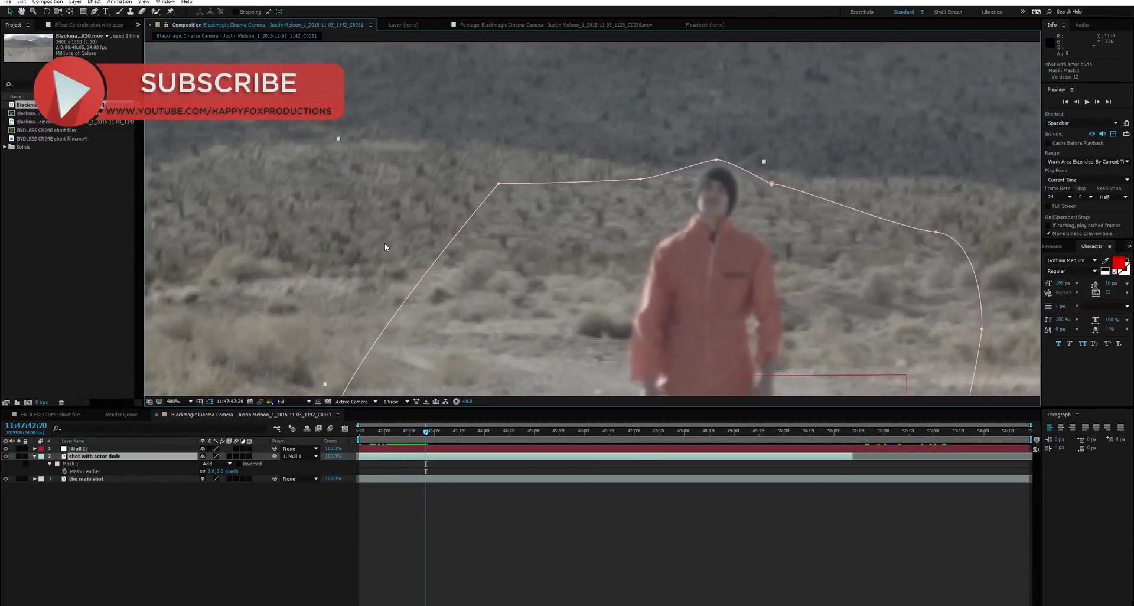
pyautogui.scroll(-5, 348, 232)
pyautogui.click(322, 237)
pyautogui.scroll(-2, 421, 229)
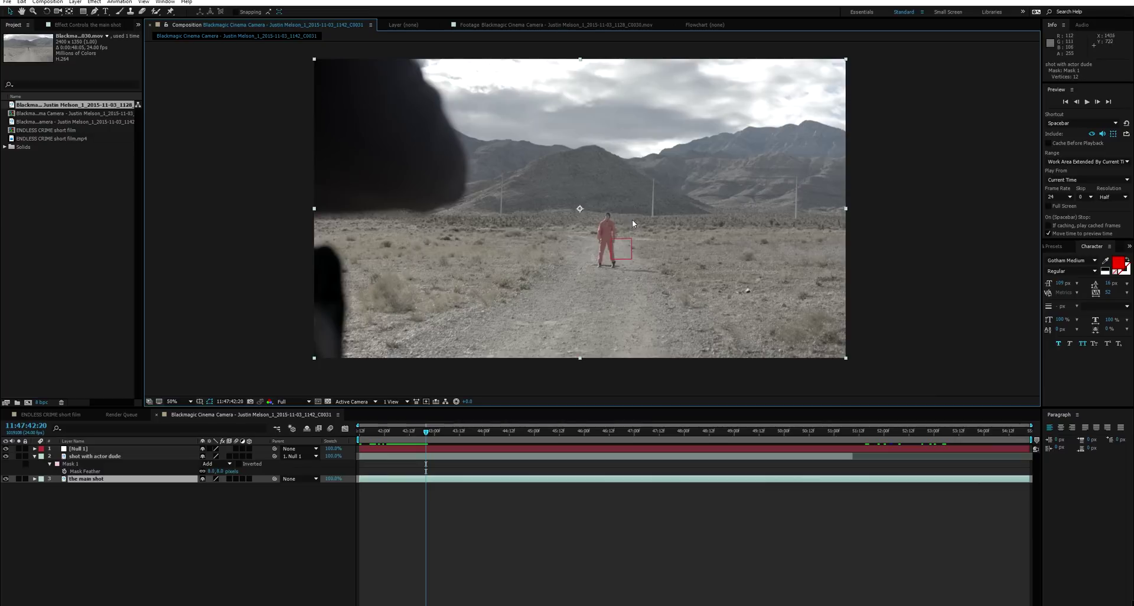
pyautogui.press('.')
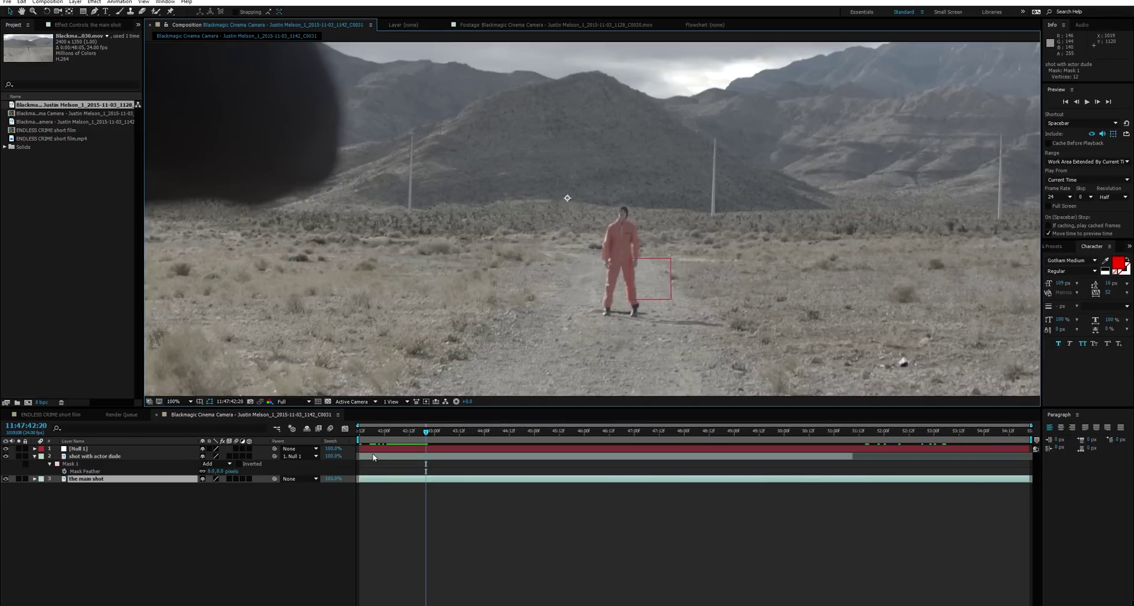
# - Review the Advanced tab of Composition Settings, then enable Motion Blur on the layer
pyautogui.click(61, 5)
pyautogui.click(65, 25)
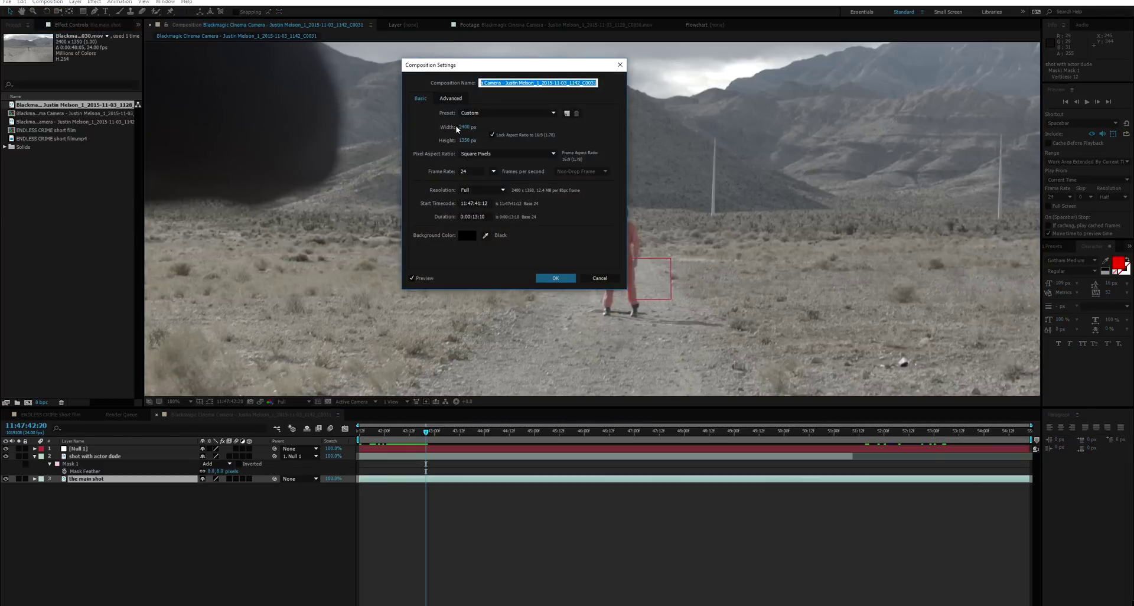
pyautogui.click(455, 99)
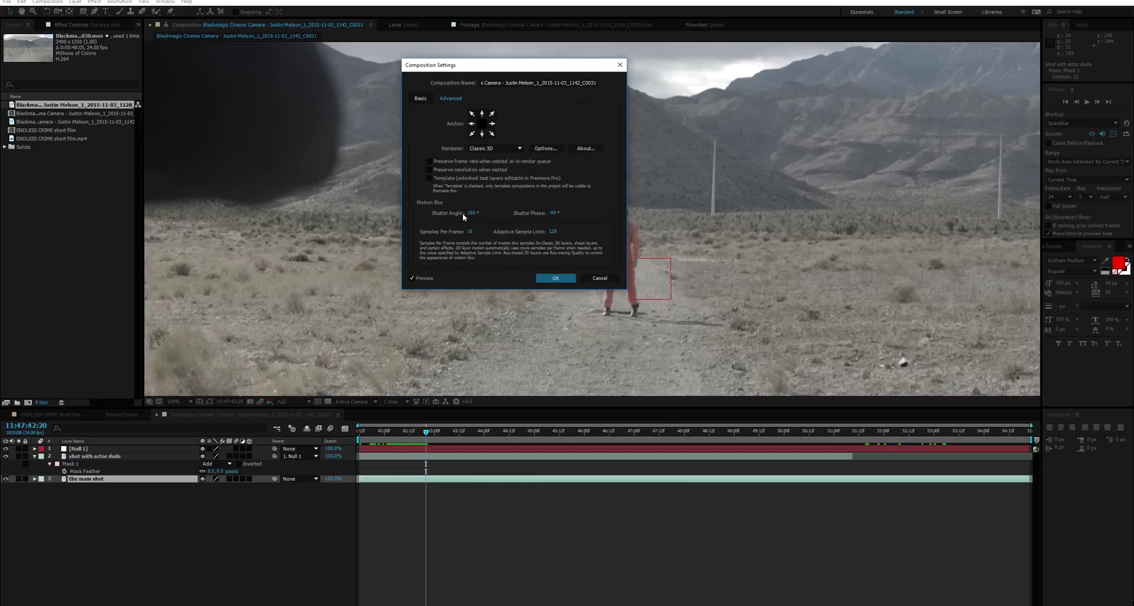
pyautogui.click(552, 277)
pyautogui.click(330, 428)
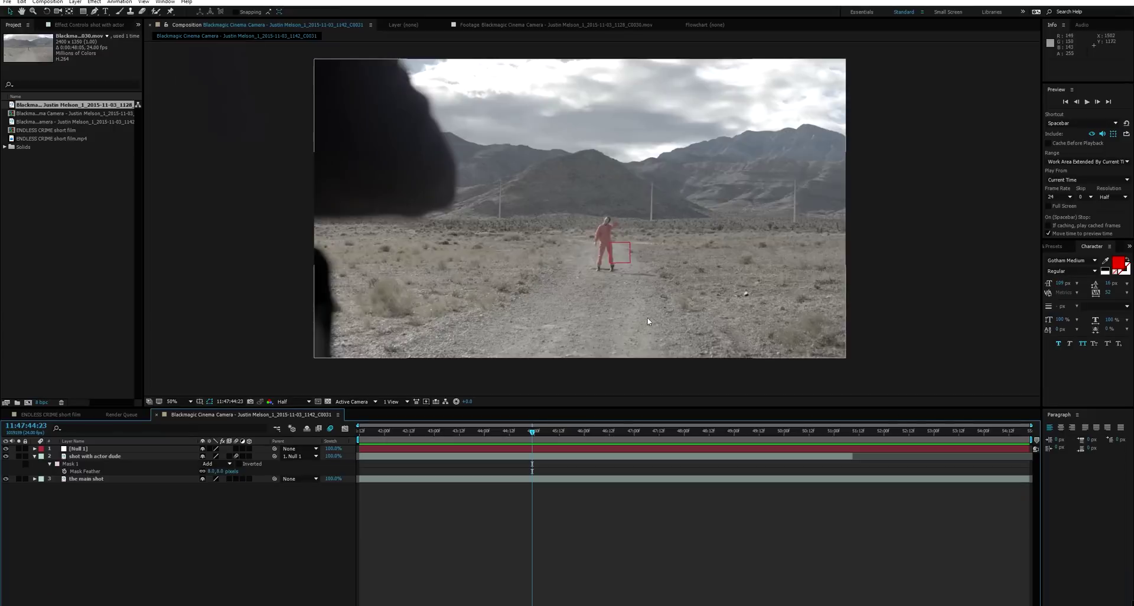
# - Solo the actor layer and toggle its visibility to compare against the clean plate
pyautogui.press('.')
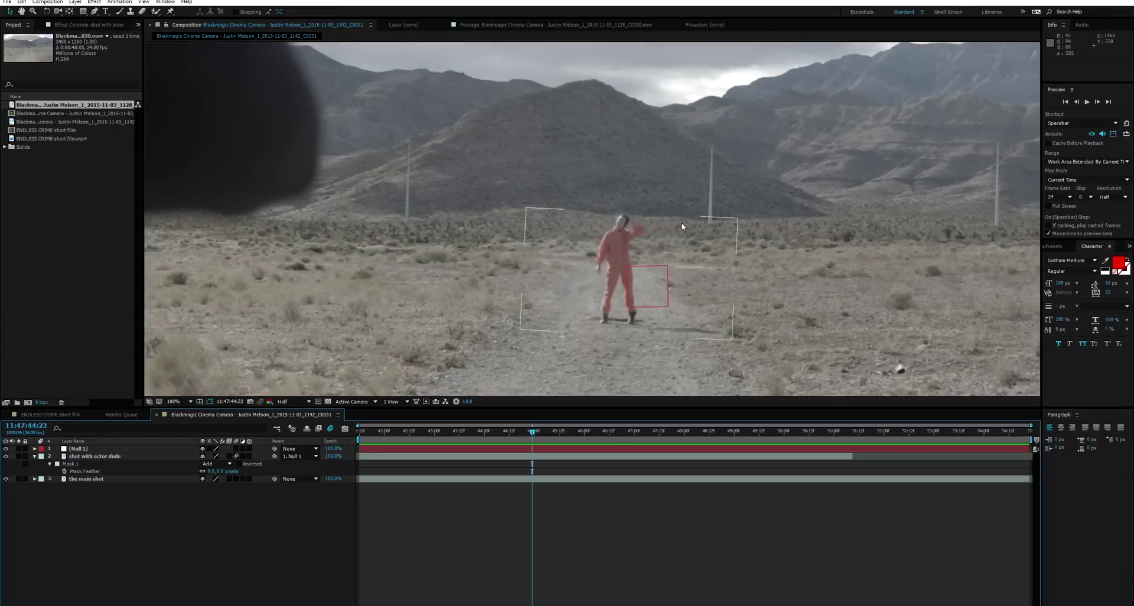
pyautogui.click(18, 456)
pyautogui.click(17, 456)
pyautogui.click(6, 456)
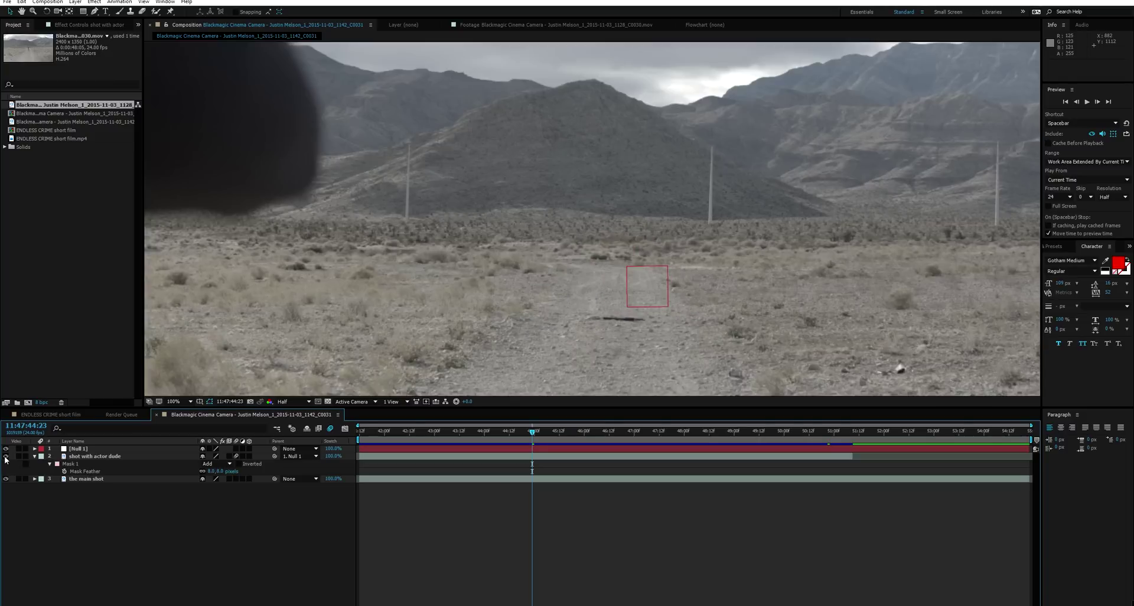
pyautogui.click(6, 457)
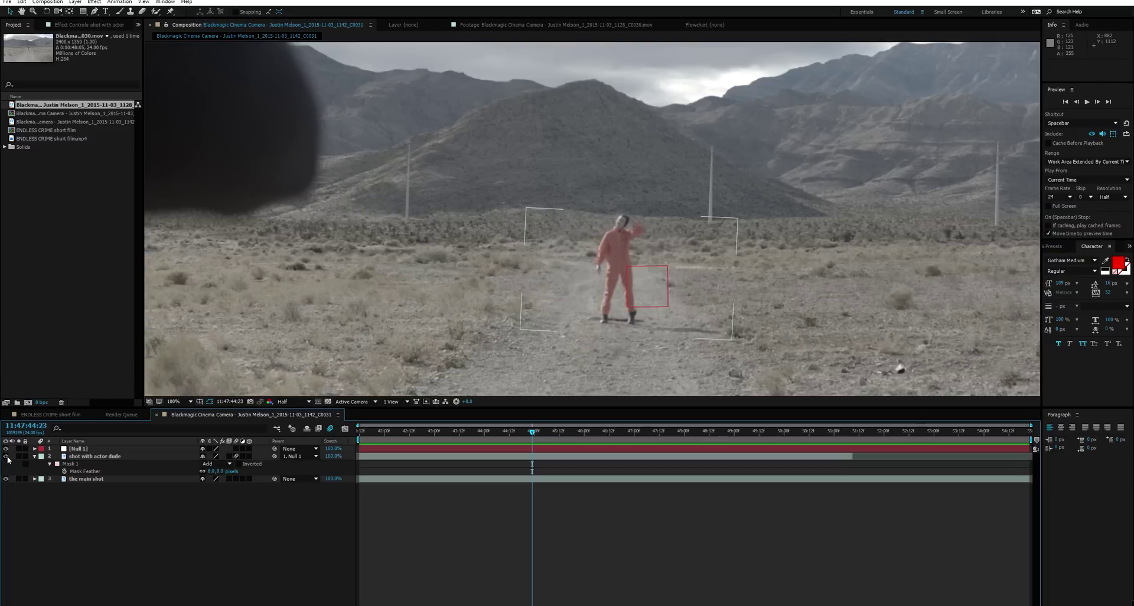
# - Drag the mask's right vertex outward around the actor and zoom out to the full frame
pyautogui.click(682, 236)
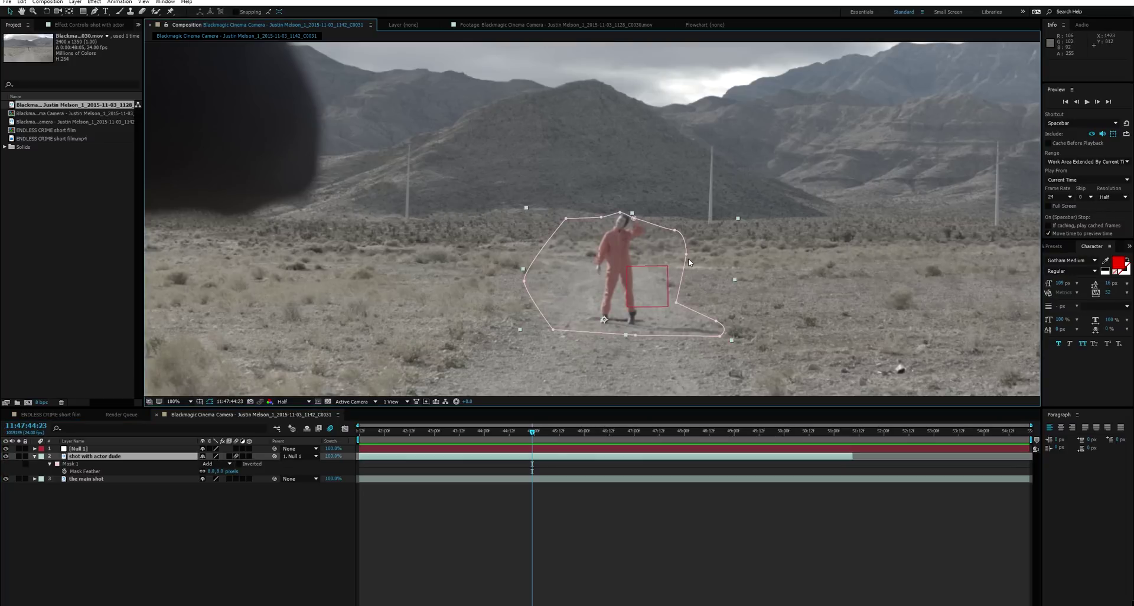
pyautogui.moveTo(689, 258); pyautogui.dragTo(706, 239)
pyautogui.click(754, 272)
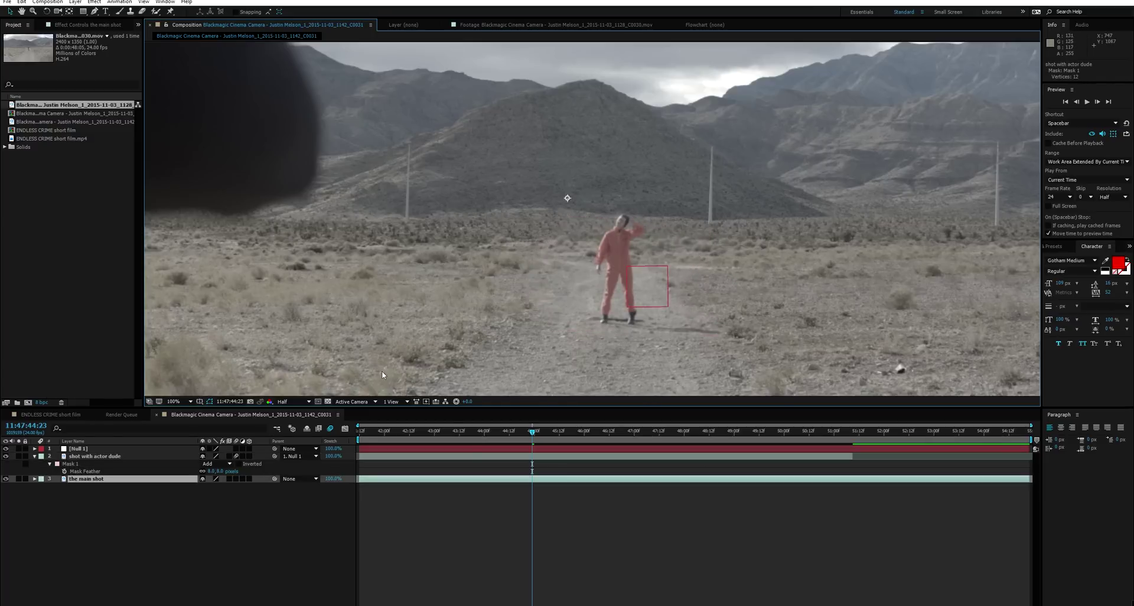
pyautogui.press(',')
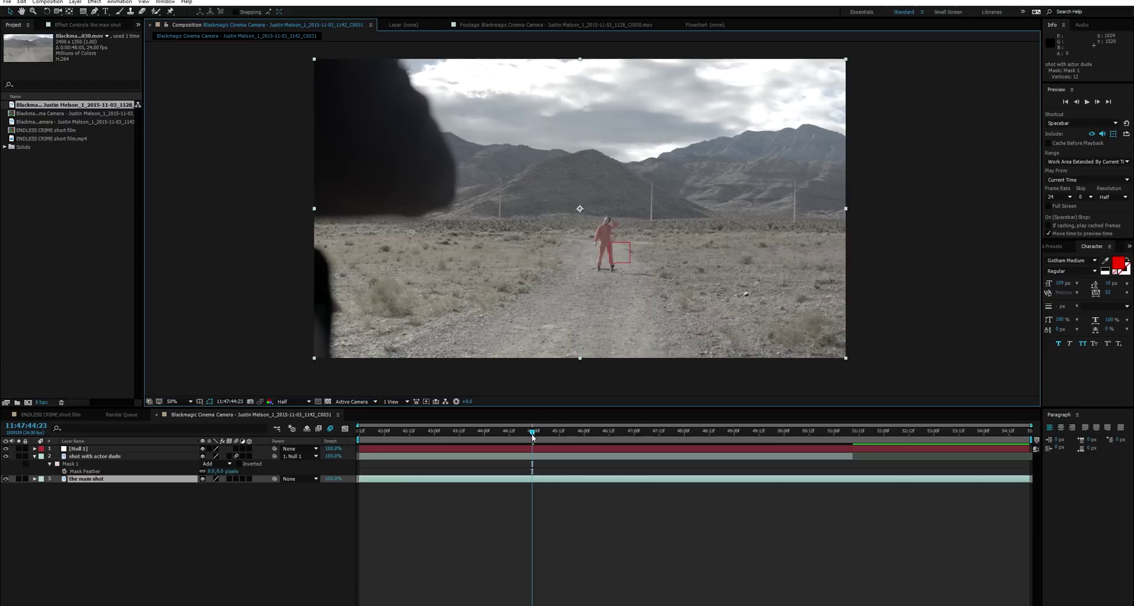
# - Scrub the shot and start Position keyframing on the actor layer
pyautogui.moveTo(532, 436); pyautogui.dragTo(726, 433)
pyautogui.click(94, 456)
pyautogui.press('p')
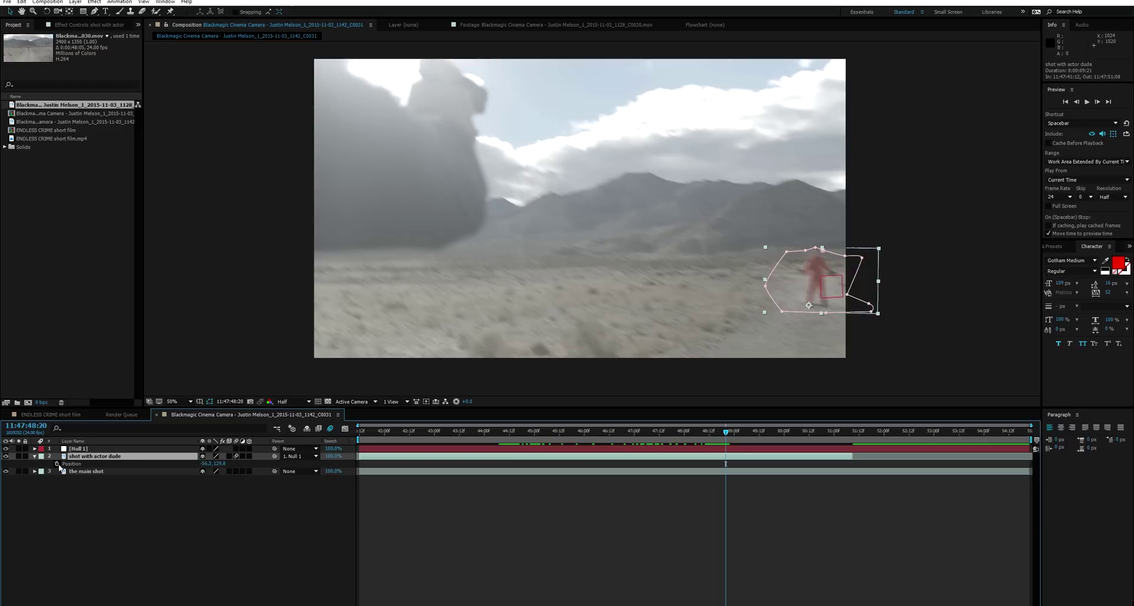
pyautogui.click(57, 464)
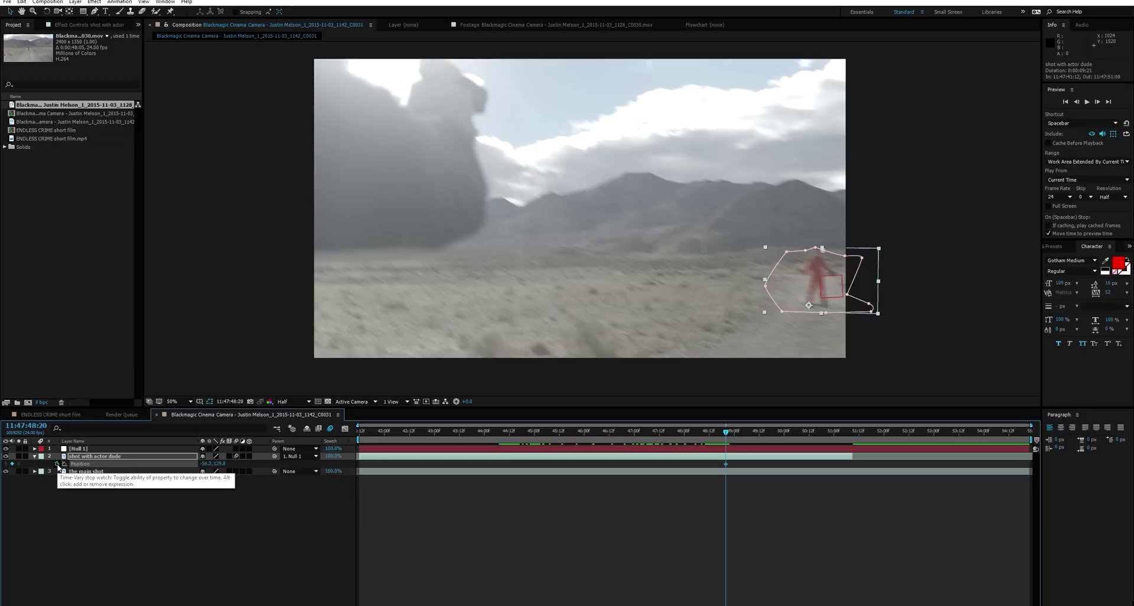
# - Step frame by frame around 11:47:48:20, adding Position keyframes to follow the plate shake
pyautogui.press('pagedown')
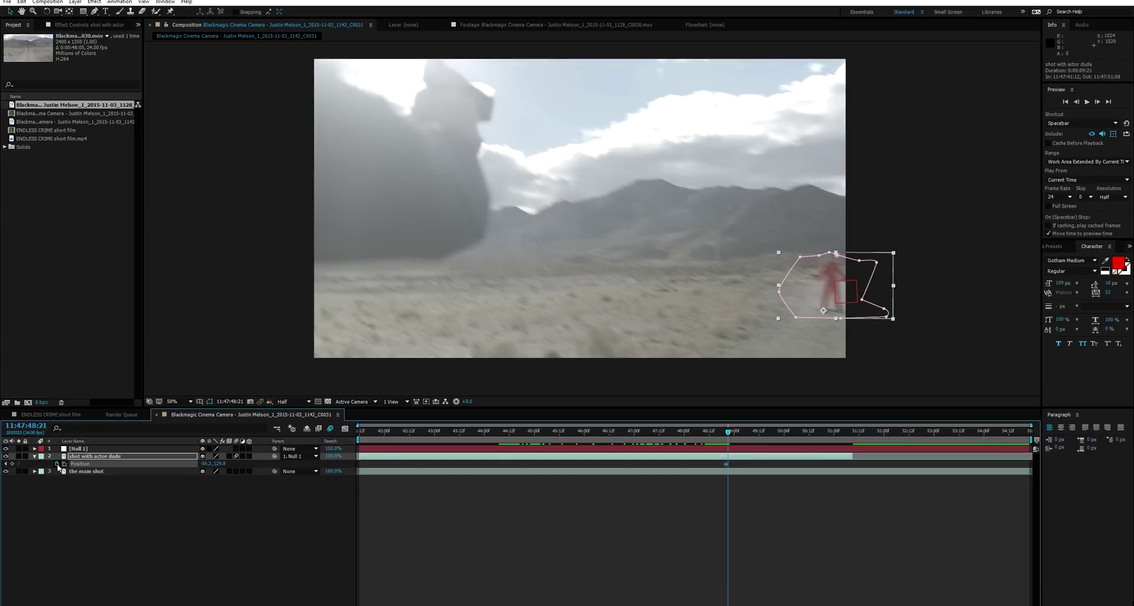
pyautogui.press('pagedown')
pyautogui.press('pageup')
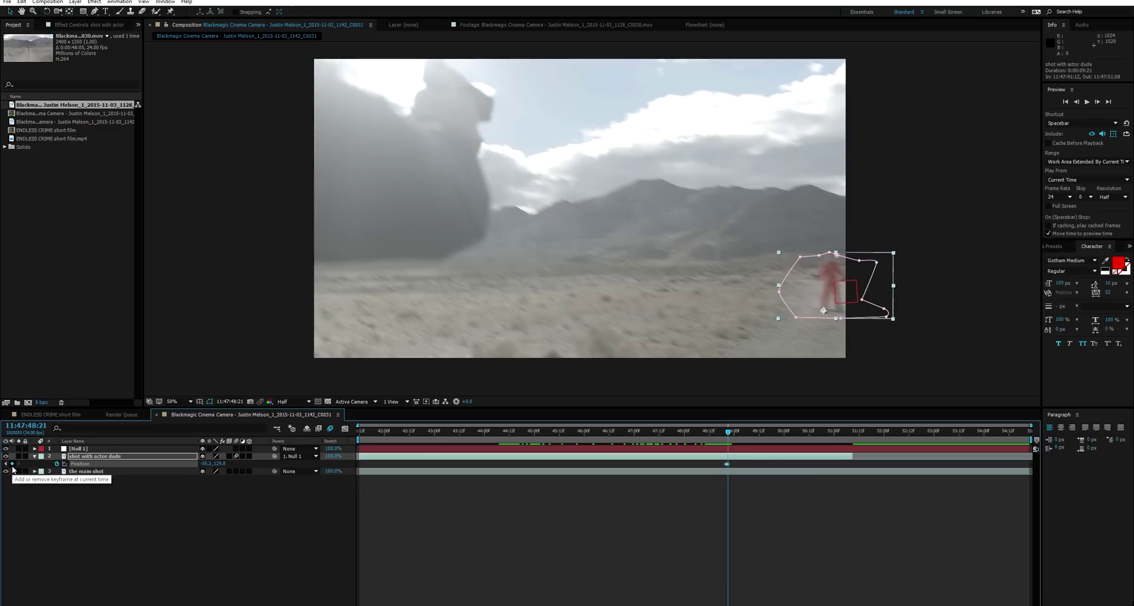
pyautogui.press('pagedown')
pyautogui.press('/')
pyautogui.hscroll(10, 472, 283)
pyautogui.scroll(-5, 472, 284)
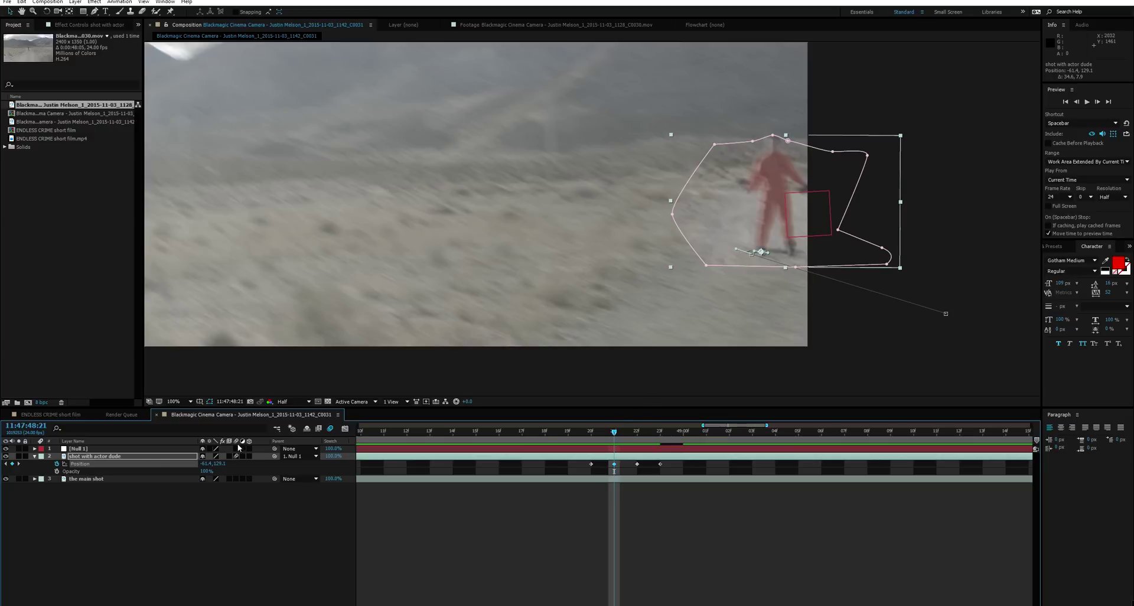
pyautogui.press('Return')
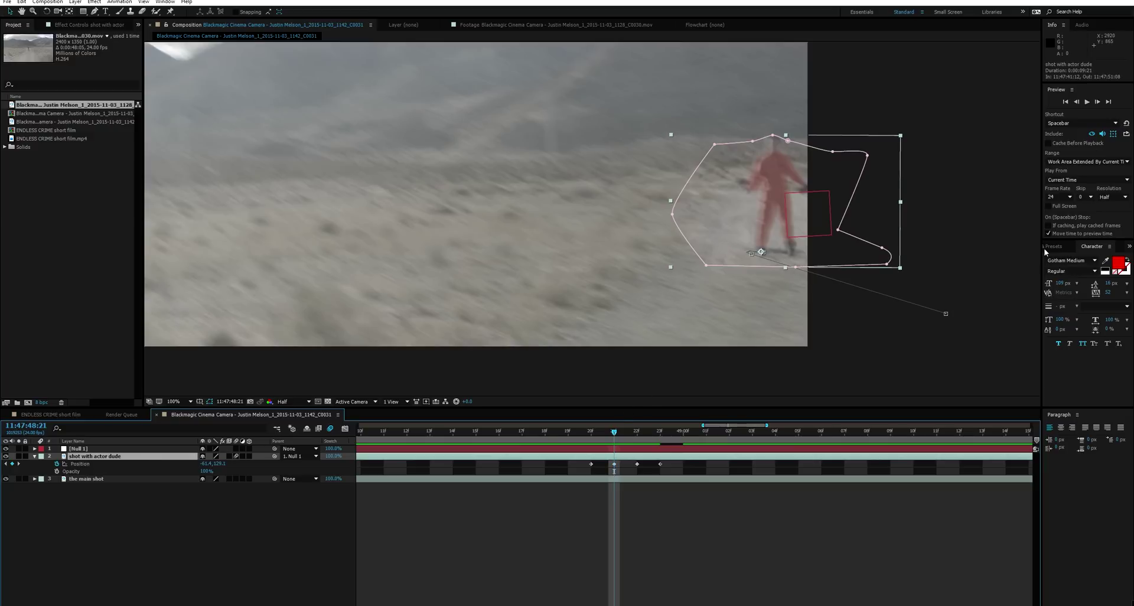
# - Apply Directional Blur to the actor layer via an Effects & Presets search for 'dre'
pyautogui.click(1060, 247)
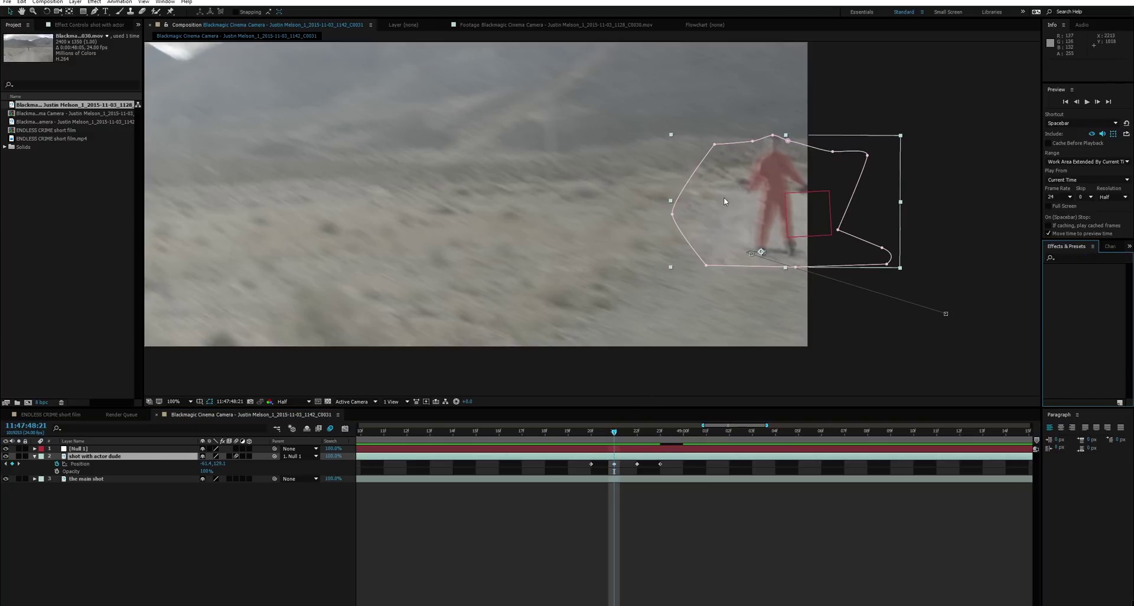
pyautogui.click(1081, 258)
pyautogui.write('dre')
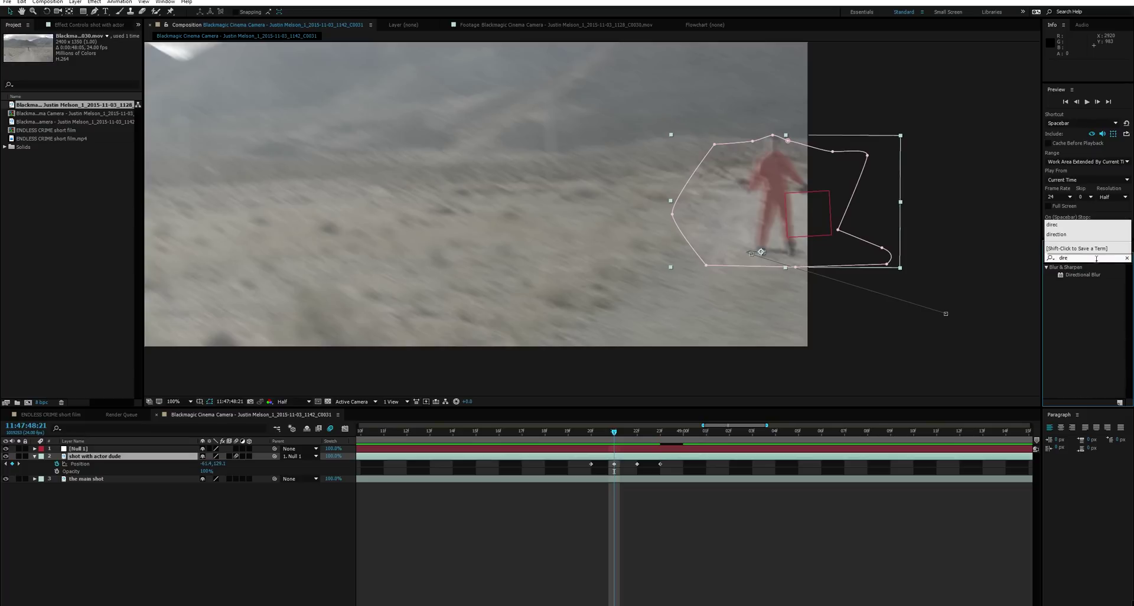
pyautogui.doubleClick(1085, 274)
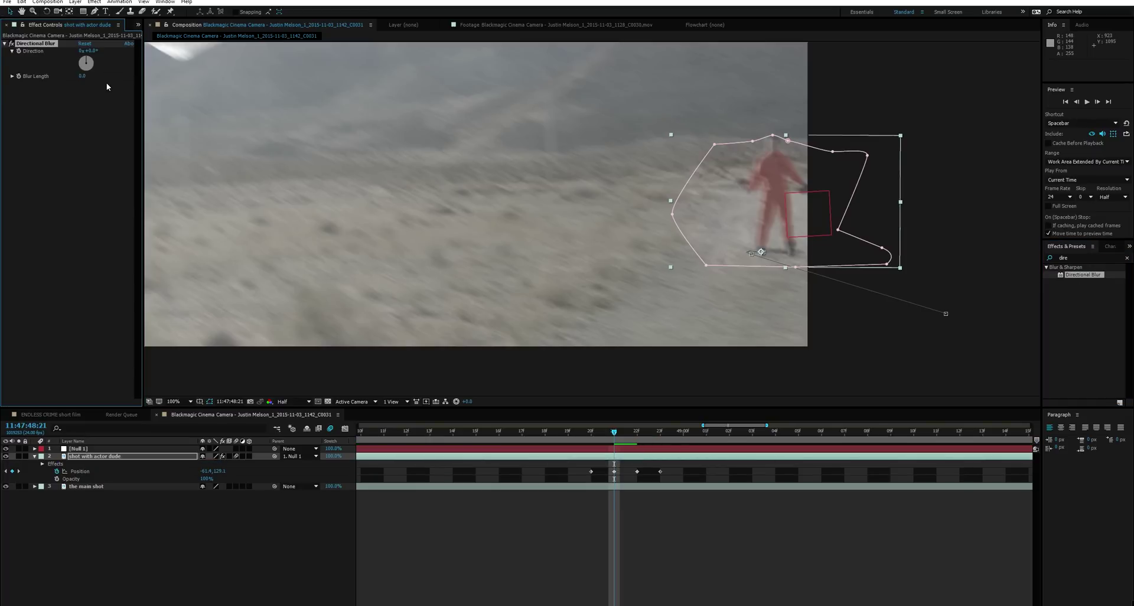
# - Set the Directional Blur direction to -76° and reduce the blur length
pyautogui.press('pageup')
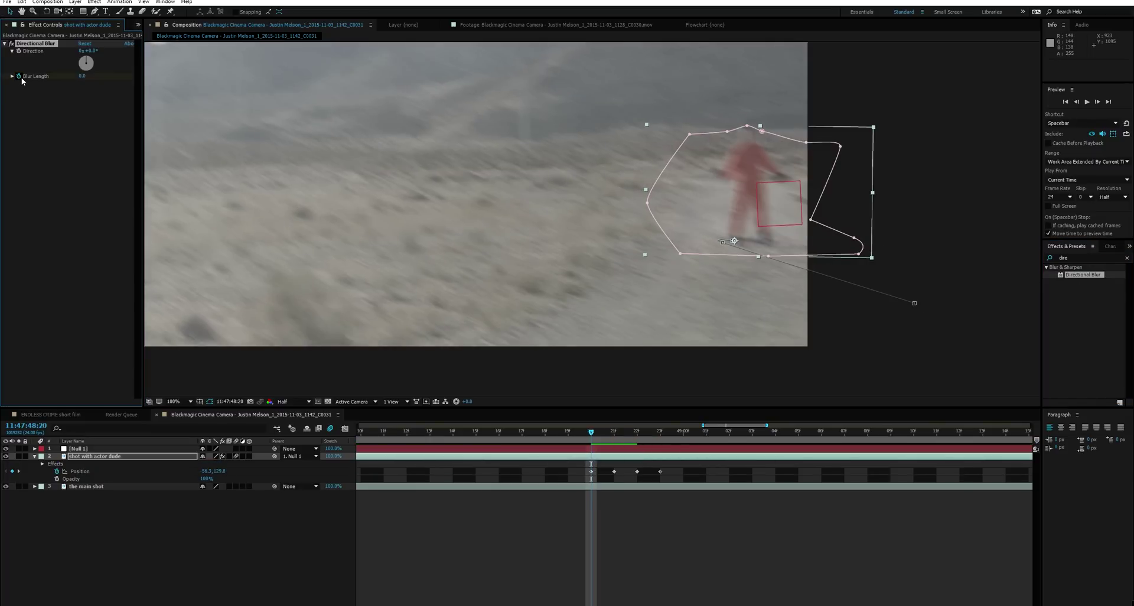
pyautogui.press('pagedown')
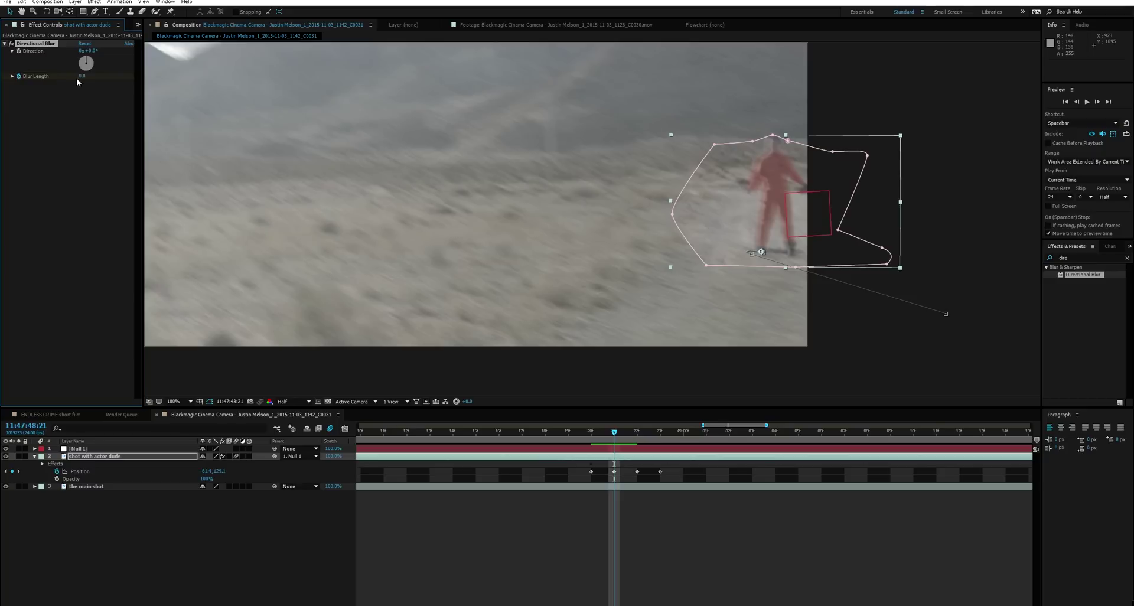
pyautogui.moveTo(87, 57); pyautogui.dragTo(69, 58)
pyautogui.press('pagedown')
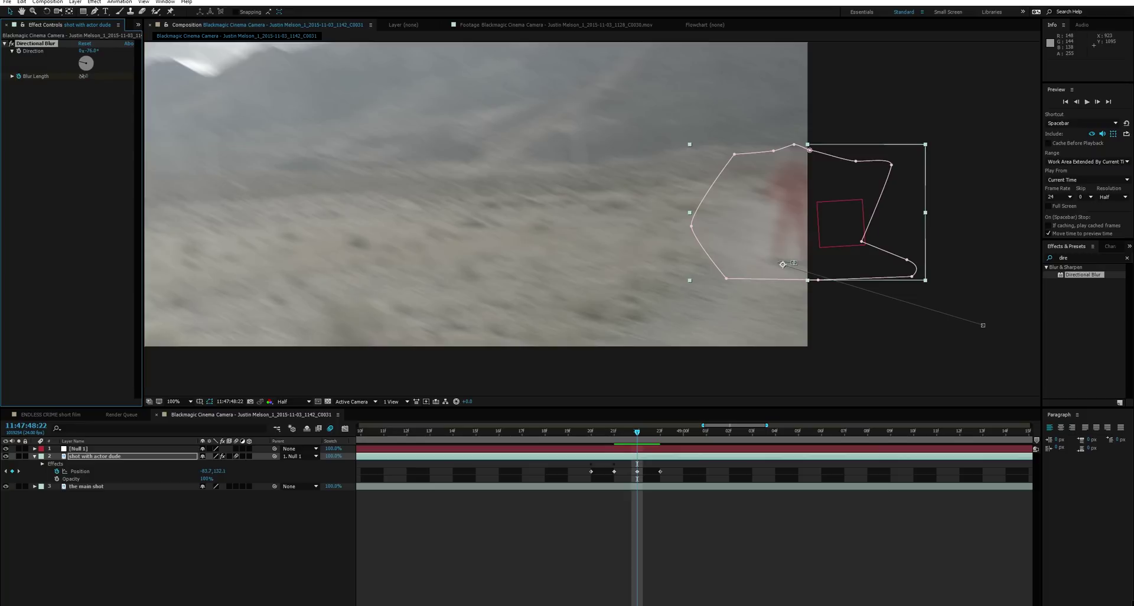
pyautogui.moveTo(73, 77); pyautogui.dragTo(53, 77)
# - Preview the blurred actor from 11:47:48:19, recentring the view and scrubbing back to 11:47:49:02
pyautogui.click(567, 431)
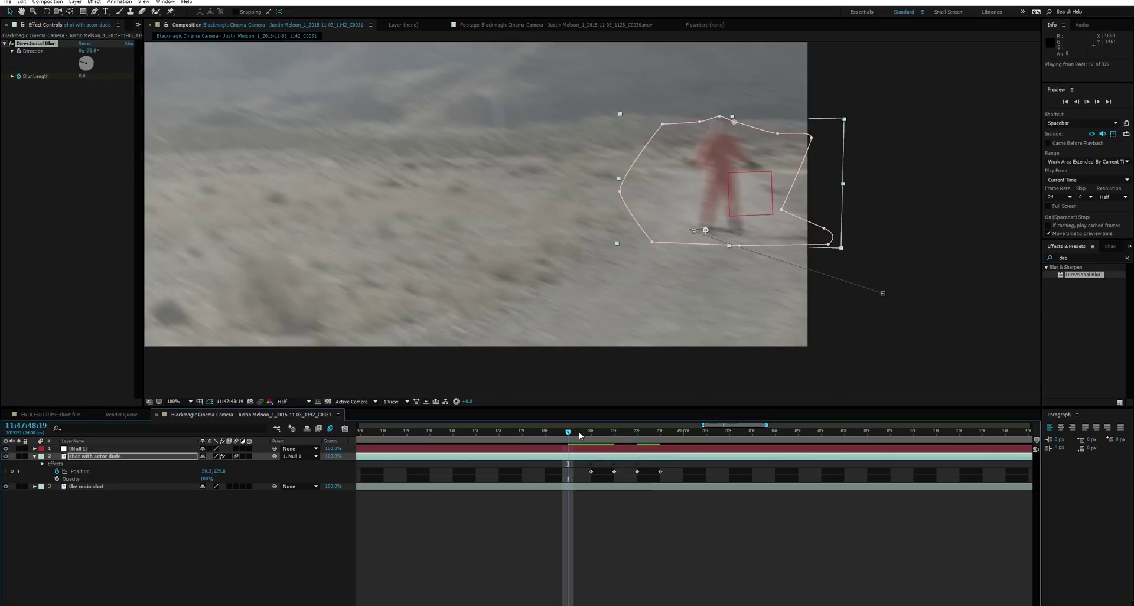
pyautogui.press('space')
pyautogui.press('space')
pyautogui.scroll(-6, 623, 262)
pyautogui.scroll(2, 672, 296)
pyautogui.scroll(1, 672, 297)
pyautogui.moveTo(683, 295); pyautogui.dragTo(625, 258)
pyautogui.moveTo(672, 437); pyautogui.dragTo(372, 432)
# - Zoom the viewer to 25%, widen the timeline, and preview from 11:47:48:15
pyautogui.press(',')
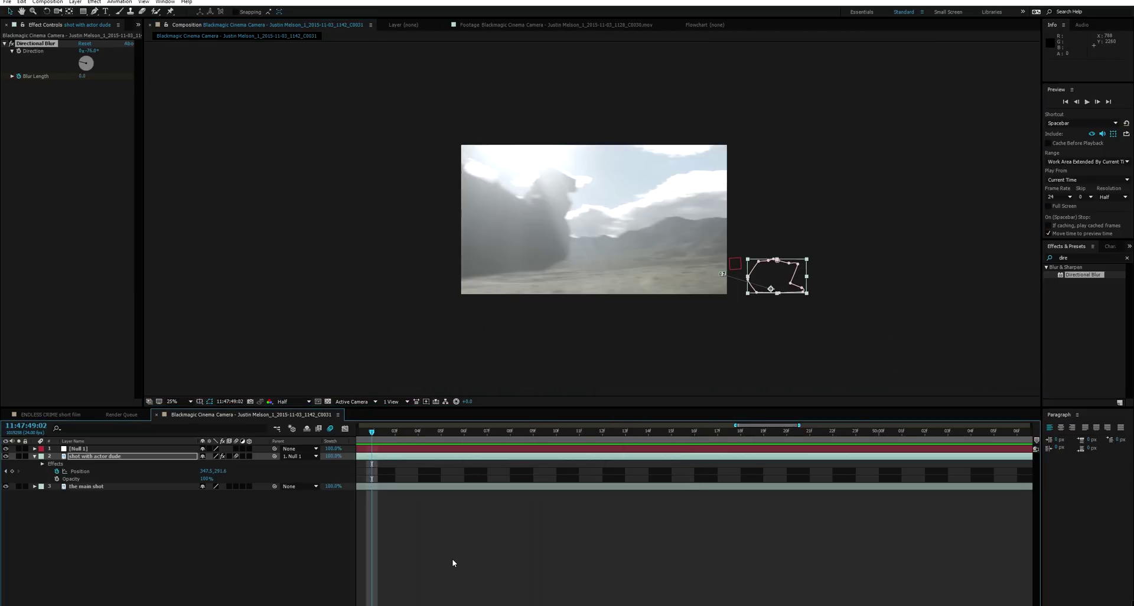
pyautogui.press('-')
pyautogui.press('-')
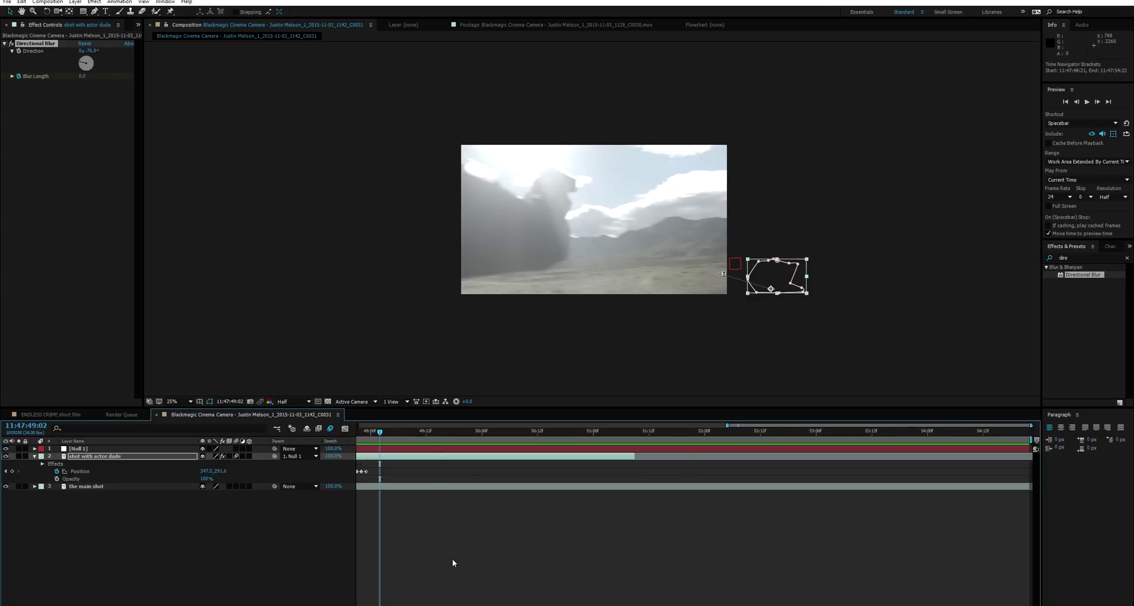
pyautogui.press('-')
pyautogui.press('-')
pyautogui.click(551, 430)
pyautogui.press('space')
pyautogui.press('.')
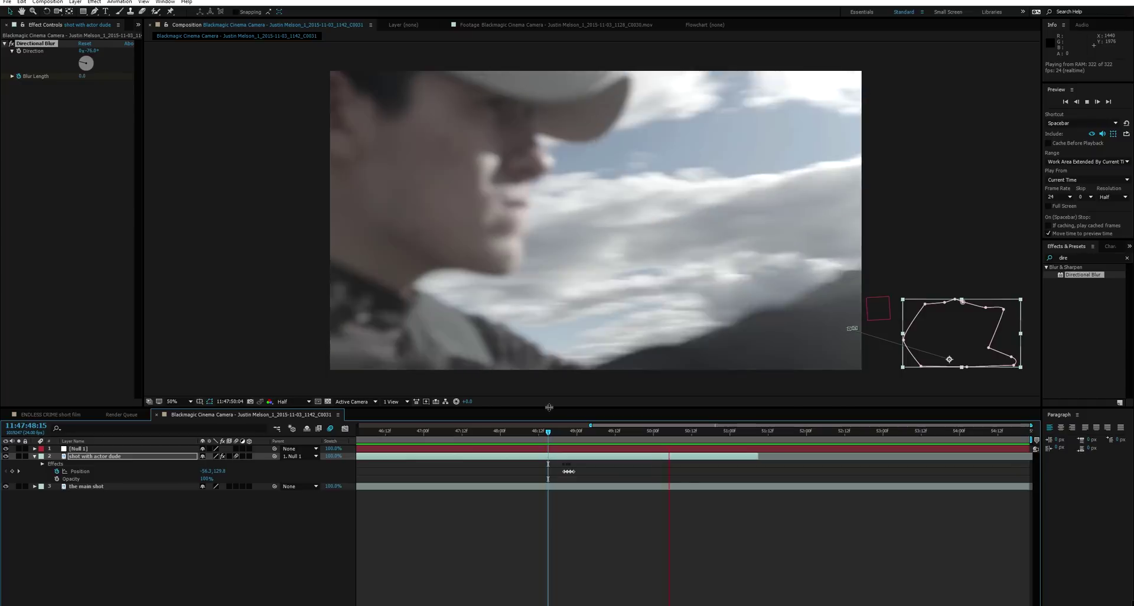
pyautogui.click(541, 430)
# - Deselect the layer, replay the preview around 11:47:48:19, and add a new adjustment layer
pyautogui.click(861, 287)
pyautogui.press('space')
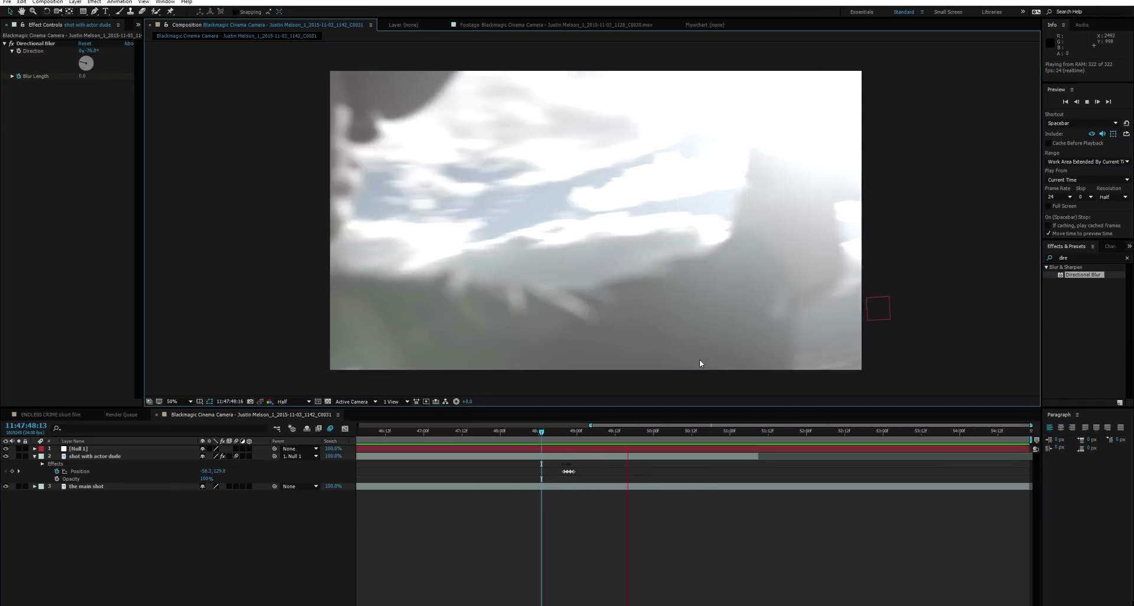
pyautogui.moveTo(549, 430); pyautogui.dragTo(608, 430)
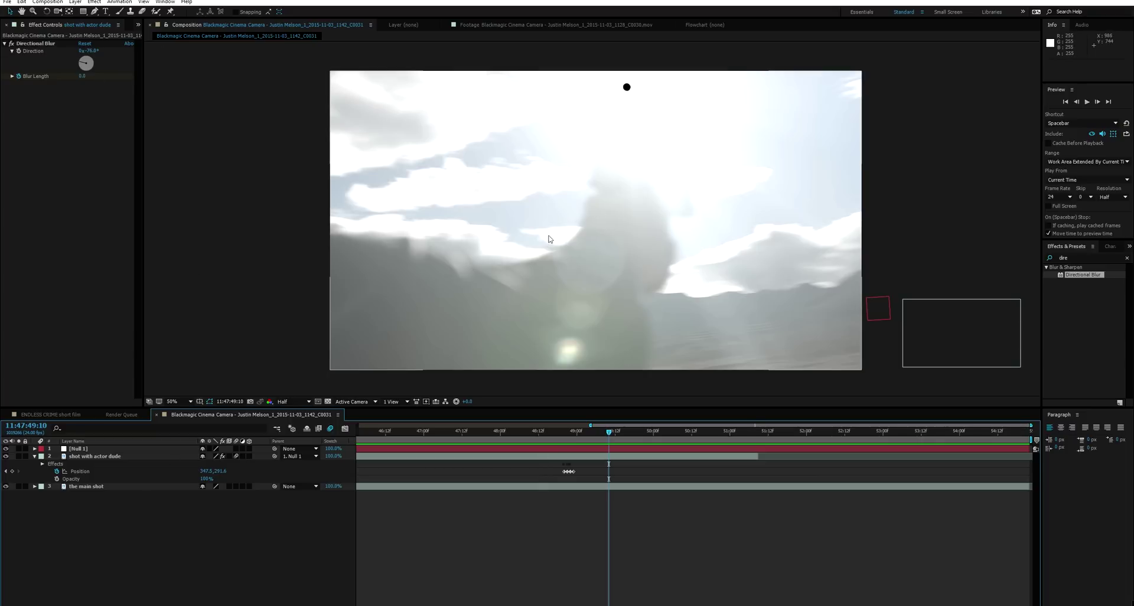
pyautogui.moveTo(636, 154); pyautogui.dragTo(669, 183)
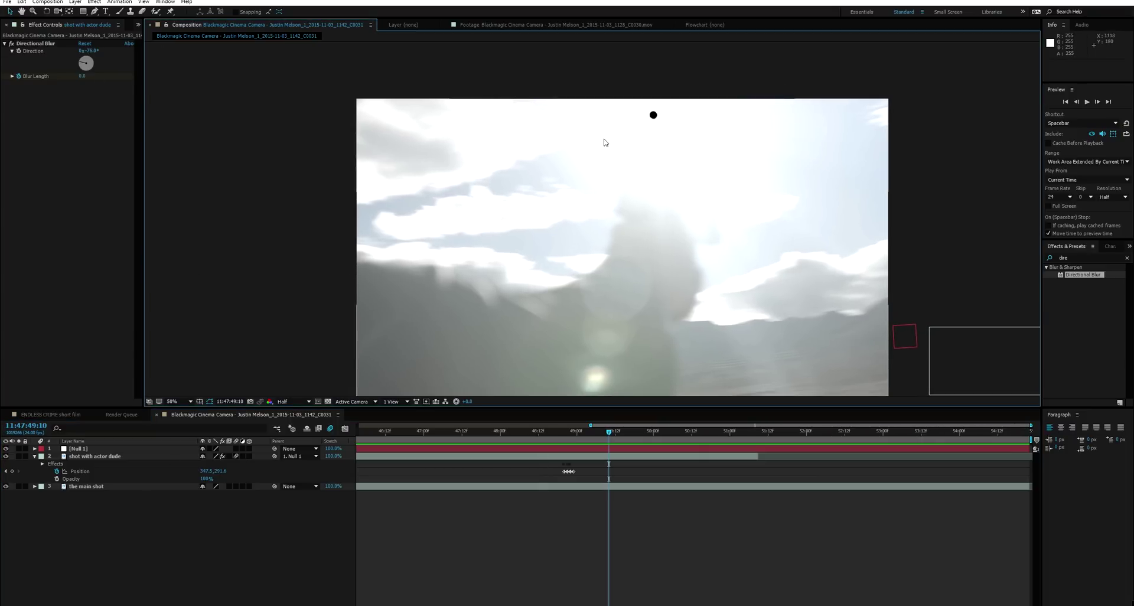
pyautogui.click(109, 570)
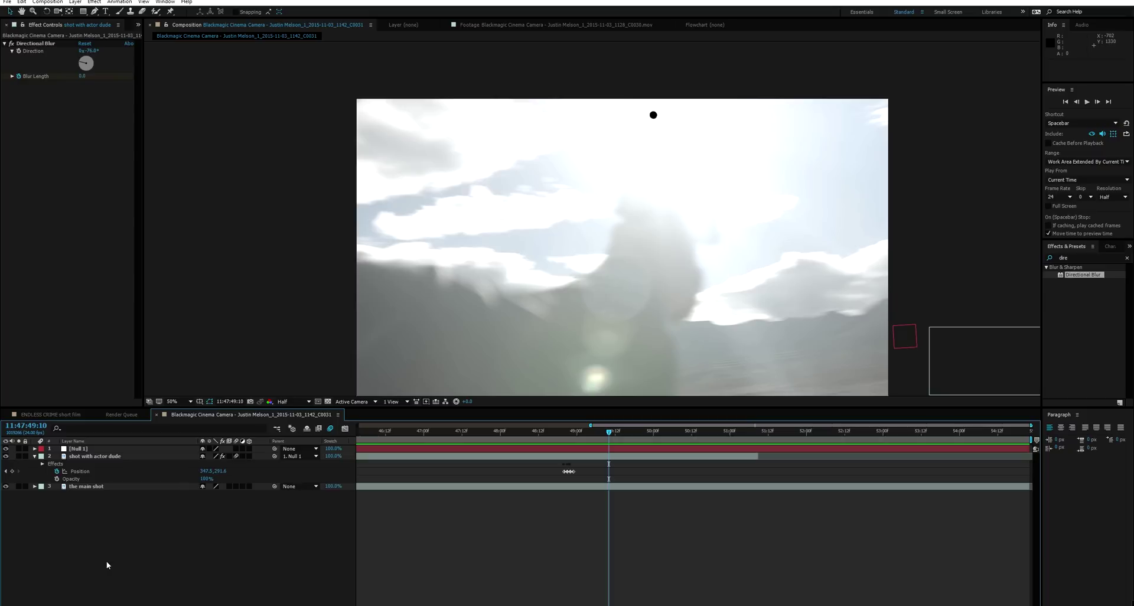
pyautogui.hotkey('ctrl', 'alt', 'y')
# - Remove the adjustment layer and create a solid coloured white sampled from the footage
pyautogui.click(81, 450)
pyautogui.hotkey('ctrl', 'z')
pyautogui.hotkey('ctrl', 'y')
pyautogui.click(624, 448)
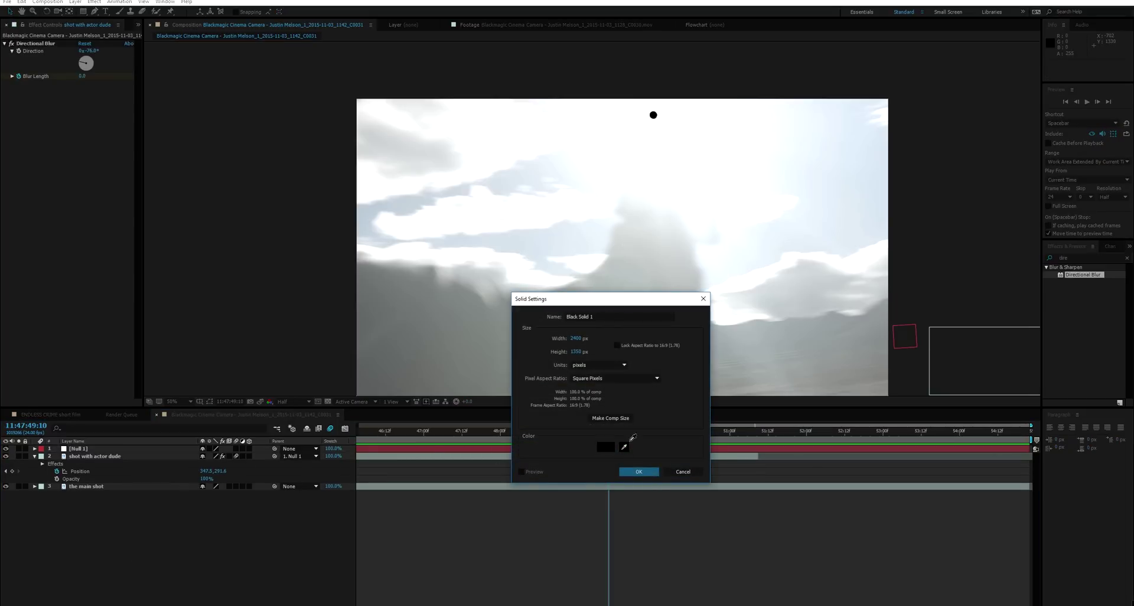
pyautogui.click(696, 121)
pyautogui.click(647, 476)
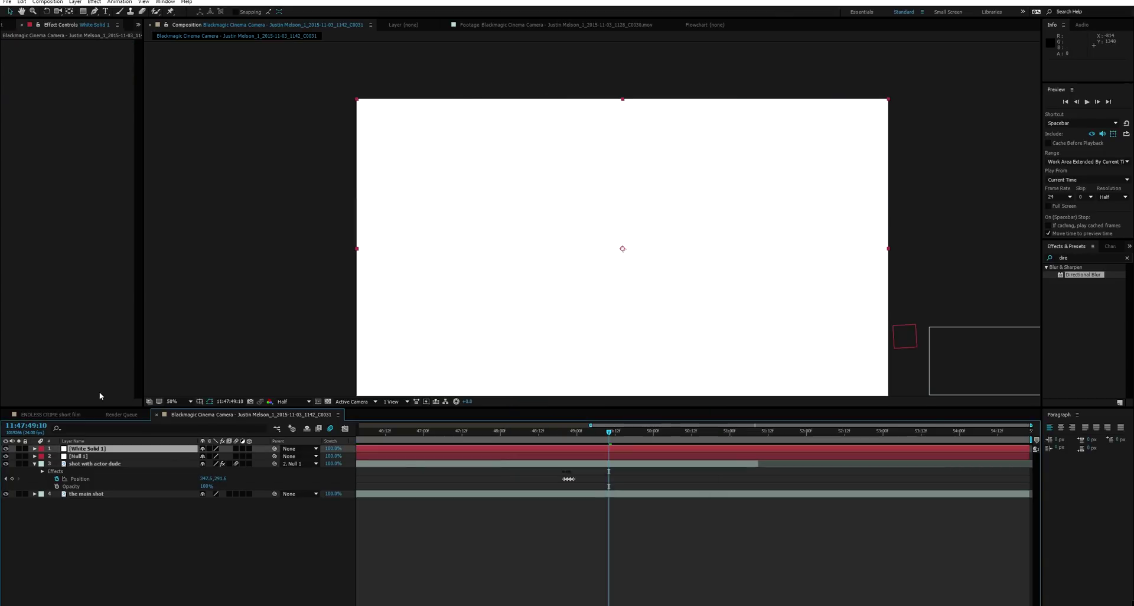
# - Draw an ellipse mask on the hidden white solid around the black sensor spot, then show it
pyautogui.click(5, 448)
pyautogui.moveTo(88, 13); pyautogui.dragTo(115, 30)
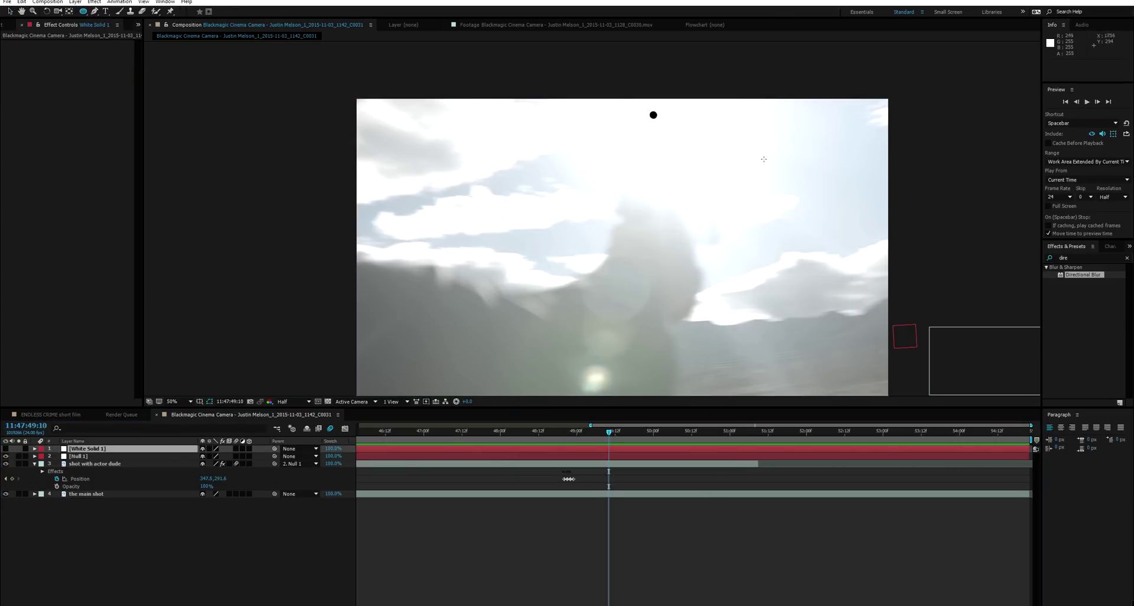
pyautogui.moveTo(635, 106); pyautogui.dragTo(677, 129)
pyautogui.press('v')
pyautogui.click(660, 122)
pyautogui.hotkey('ctrl', 'z')
pyautogui.click(109, 450)
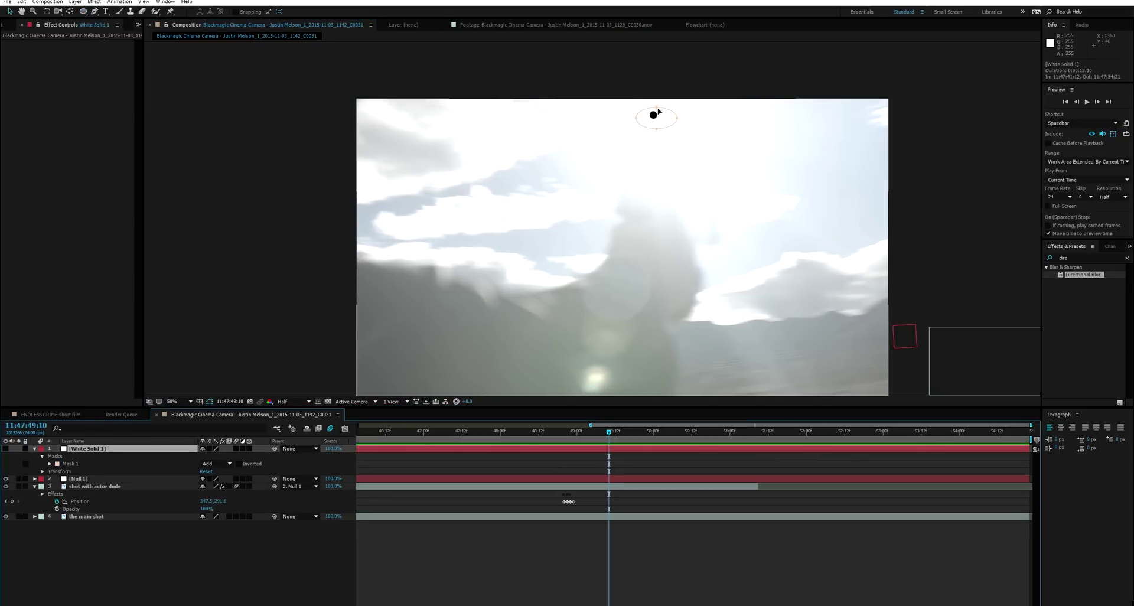
pyautogui.click(655, 106)
pyautogui.click(6, 449)
# - Select the white solid, show source names, and start keyframing its Position
pyautogui.press('t')
pyautogui.click(104, 454)
pyautogui.click(101, 441)
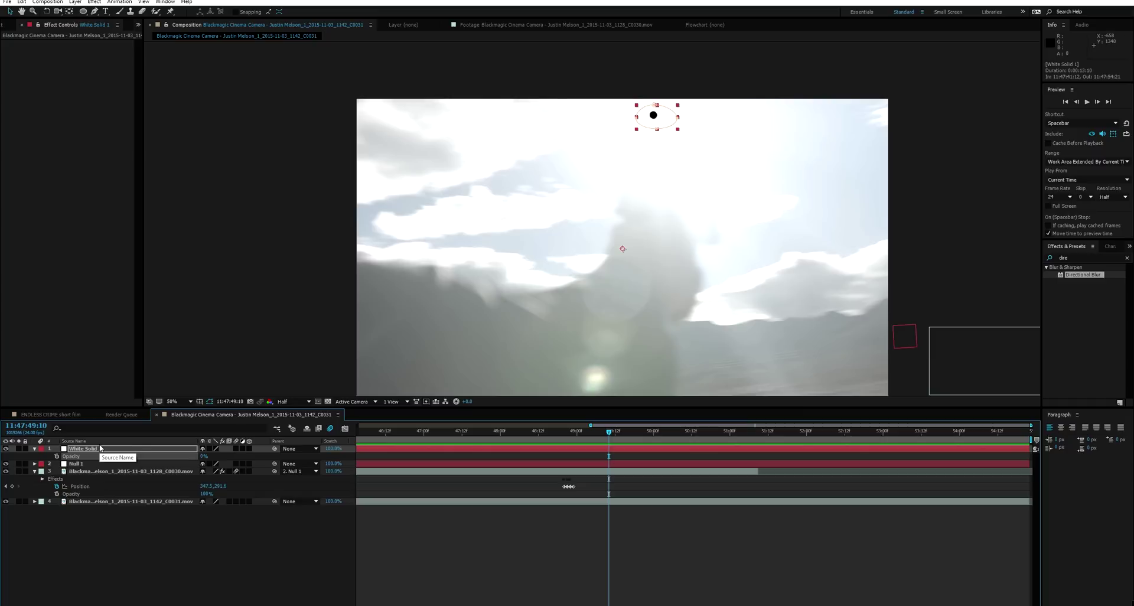
pyautogui.press('p')
pyautogui.click(57, 457)
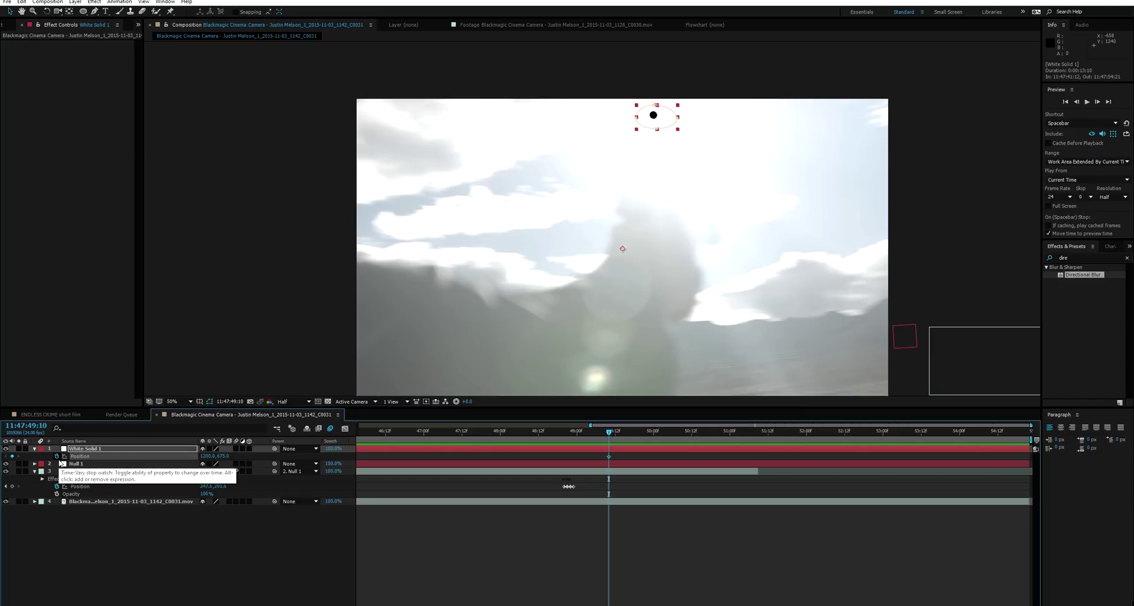
# - Keyframe the ellipse over the black spot on the earlier frames
pyautogui.press('pageup')
pyautogui.press('pageup')
pyautogui.press('pageup')
pyautogui.press('pageup')
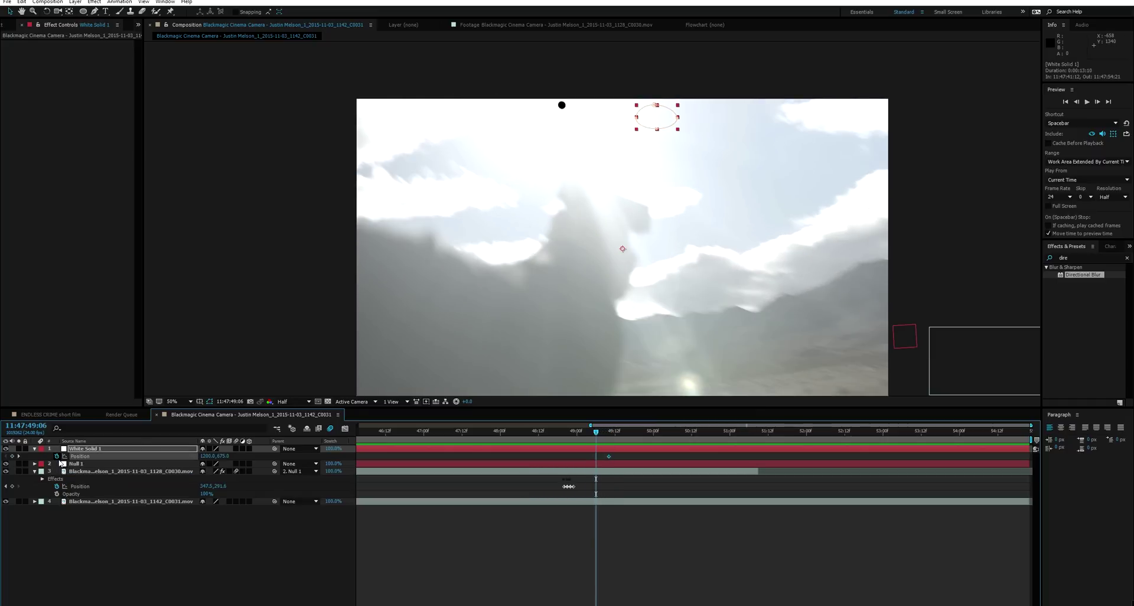
pyautogui.moveTo(663, 119); pyautogui.dragTo(571, 105)
pyautogui.press('pageup')
pyautogui.moveTo(571, 105); pyautogui.dragTo(549, 83)
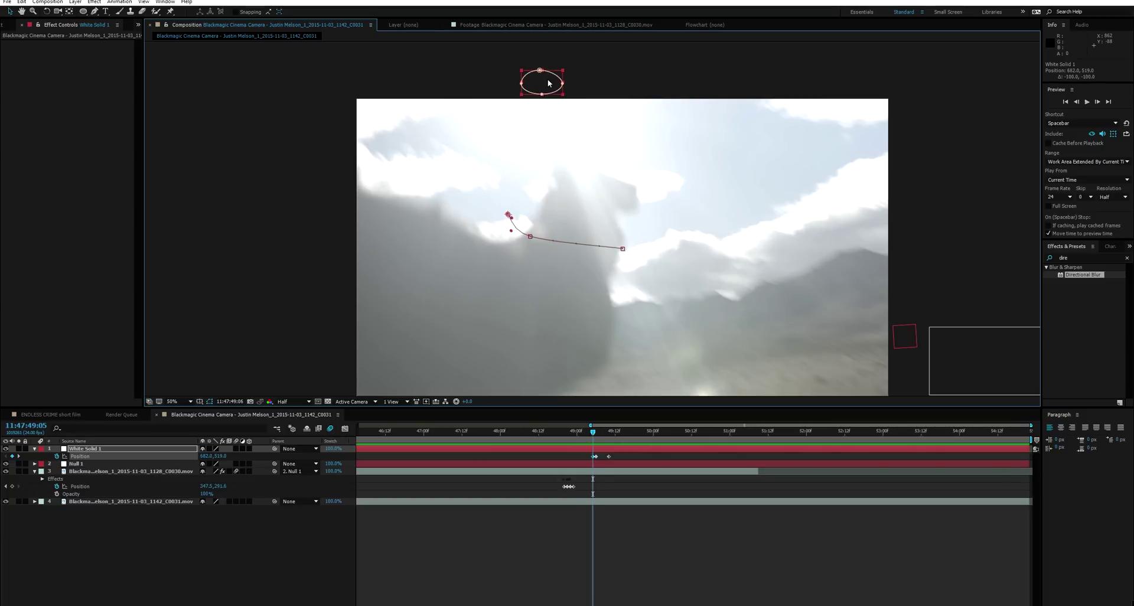
pyautogui.press('pagedown')
pyautogui.press('pagedown')
pyautogui.press('pagedown')
pyautogui.press('pagedown')
pyautogui.press('pagedown')
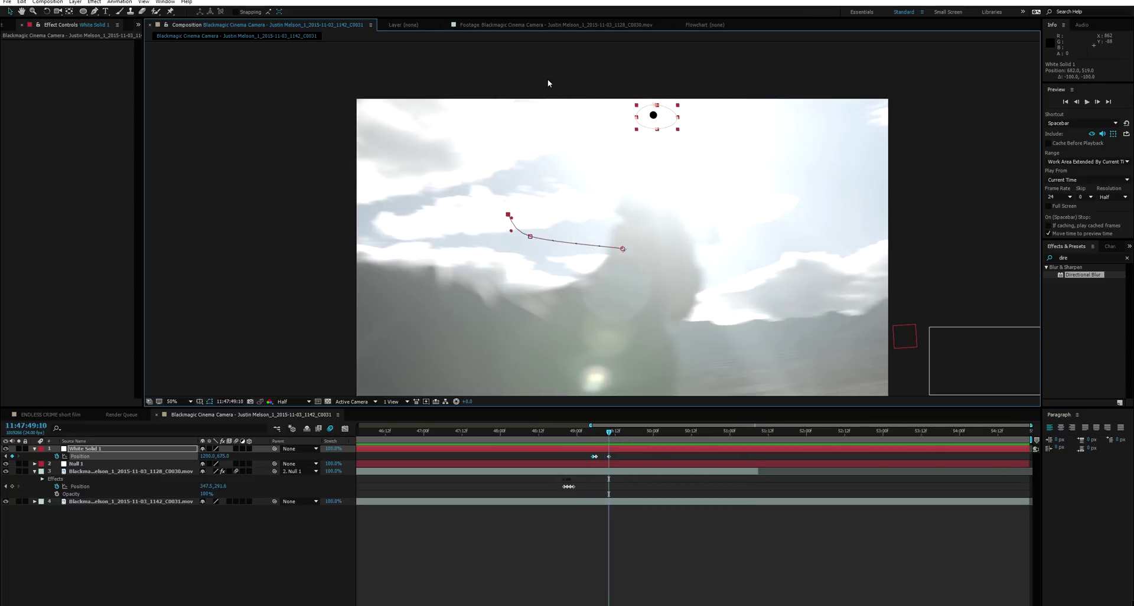
pyautogui.press('pagedown')
pyautogui.press('pagedown')
pyautogui.press('pagedown')
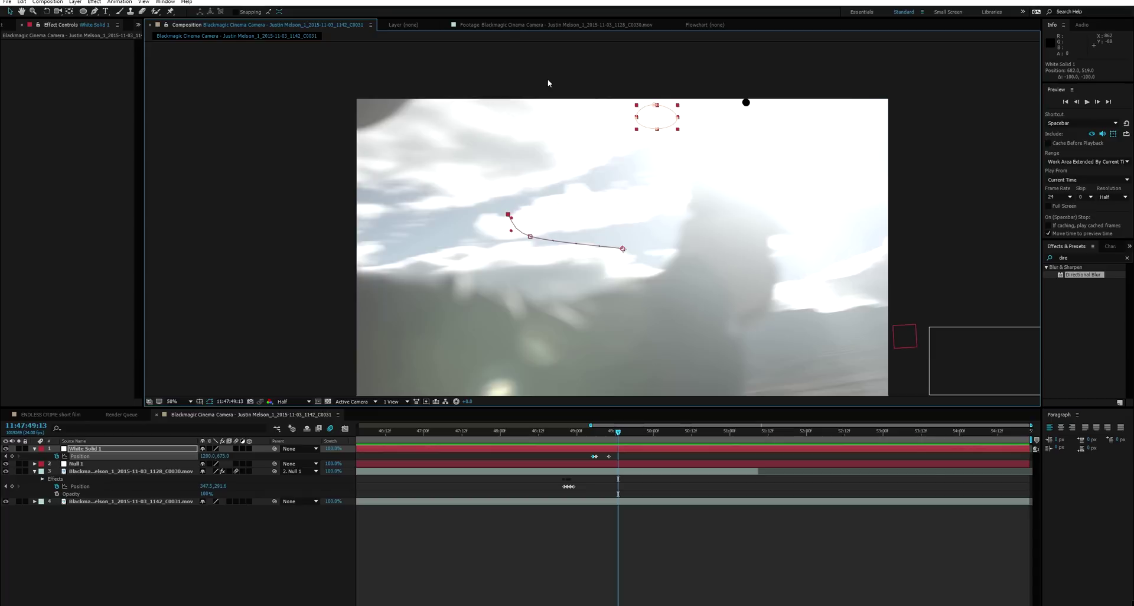
# - Keyframe the ellipse following the spot rightward on later frames, checking coverage frame by frame
pyautogui.moveTo(652, 115); pyautogui.dragTo(743, 102)
pyautogui.press('pageup')
pyautogui.press('pageup')
pyautogui.press('pagedown')
pyautogui.press('pagedown')
pyautogui.press('pagedown')
pyautogui.press('pagedown')
pyautogui.press('pageup')
pyautogui.press('pagedown')
pyautogui.moveTo(767, 96); pyautogui.dragTo(803, 77)
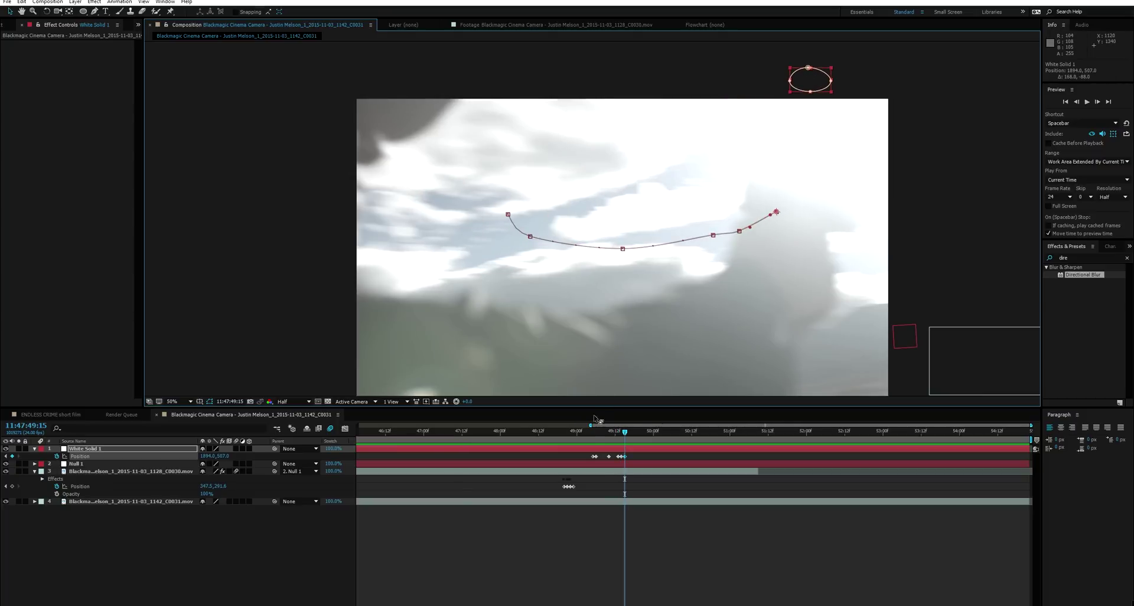
# - Trim the white solid to the tracked frames with Alt+[ and Alt+], then review from 49:10
pyautogui.click(594, 439)
pyautogui.hotkey('alt', '[')
pyautogui.moveTo(592, 431); pyautogui.dragTo(625, 444)
pyautogui.hotkey('alt', ']')
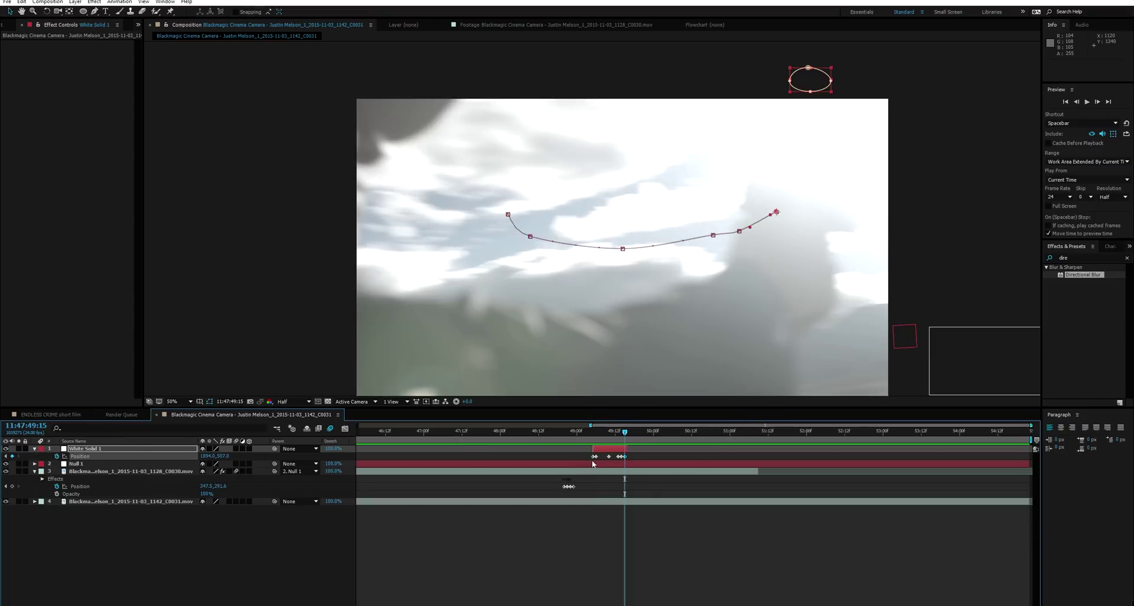
pyautogui.press('t')
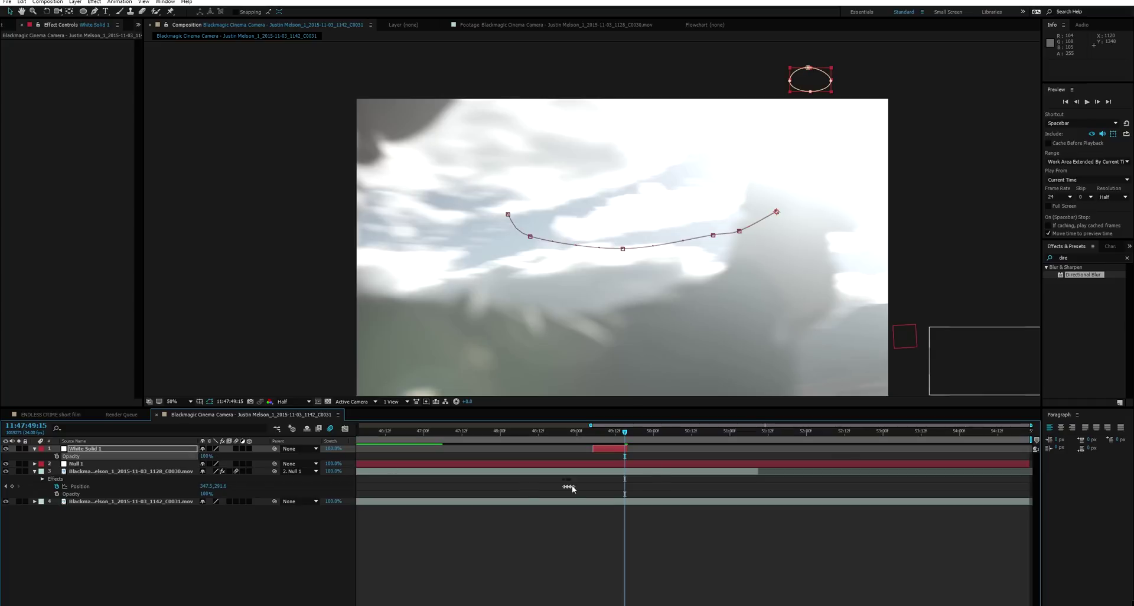
pyautogui.moveTo(603, 434); pyautogui.dragTo(357, 425)
pyautogui.click(410, 540)
pyautogui.moveTo(745, 438)
pyautogui.mouseDown()
pyautogui.moveTo(723, 438)
pyautogui.moveTo(756, 438)
pyautogui.mouseUp()
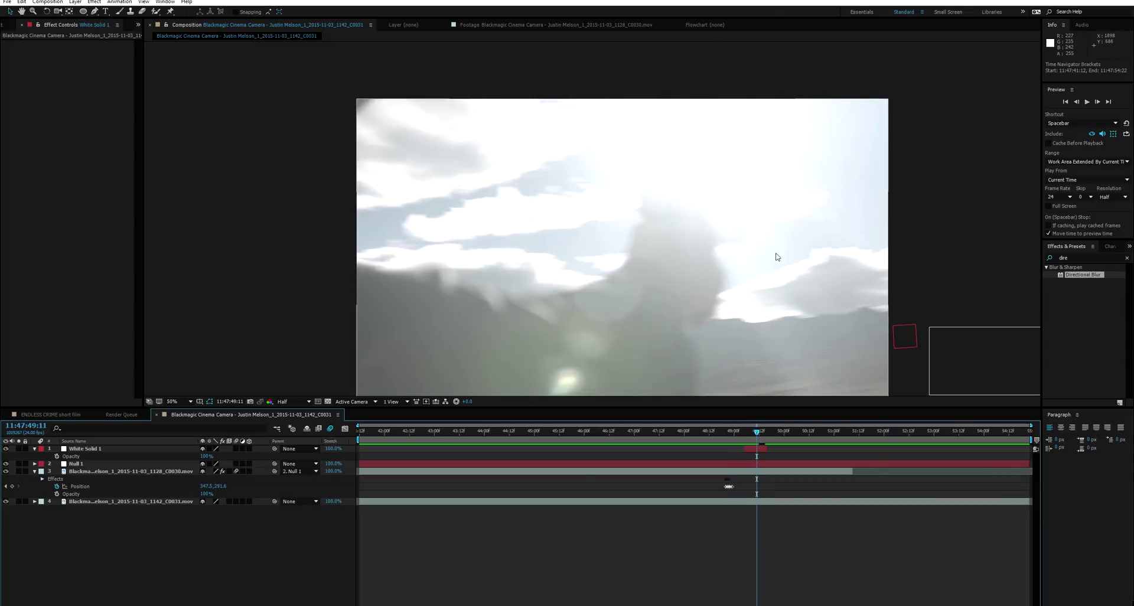
pyautogui.moveTo(753, 433); pyautogui.dragTo(718, 449)
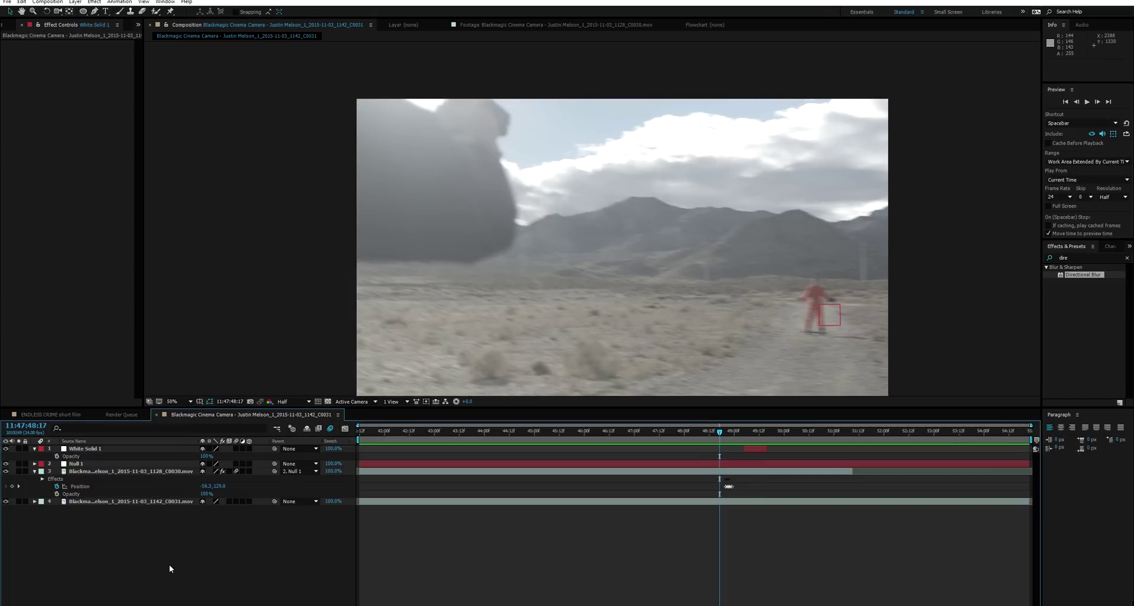
# - Create a new full-frame white solid layer on top of the composition
pyautogui.hotkey('ctrl', 'y')
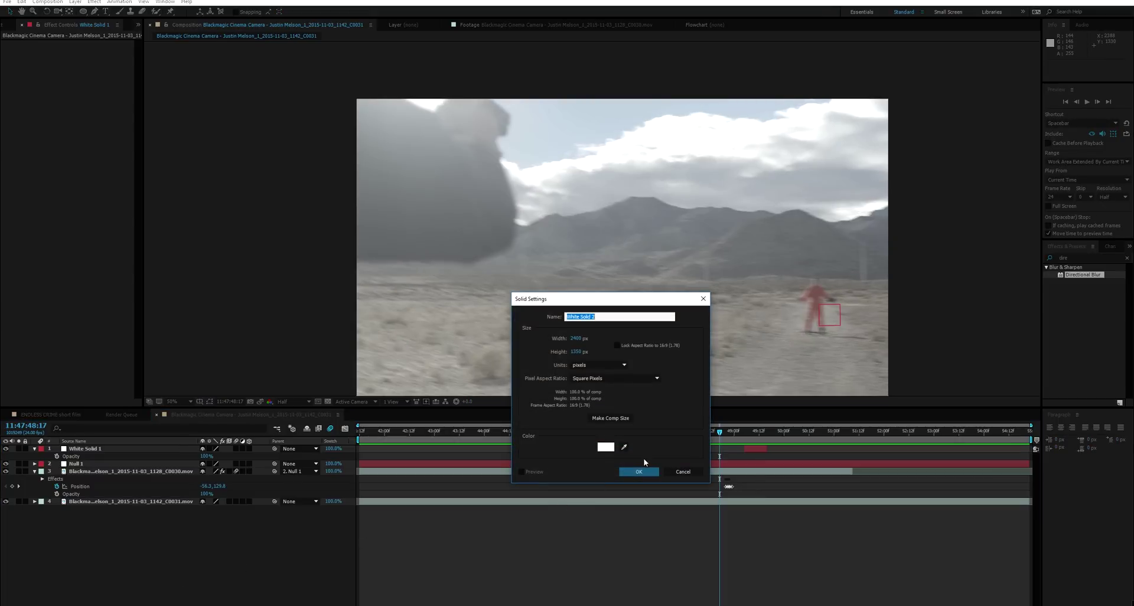
pyautogui.click(642, 471)
pyautogui.click(739, 437)
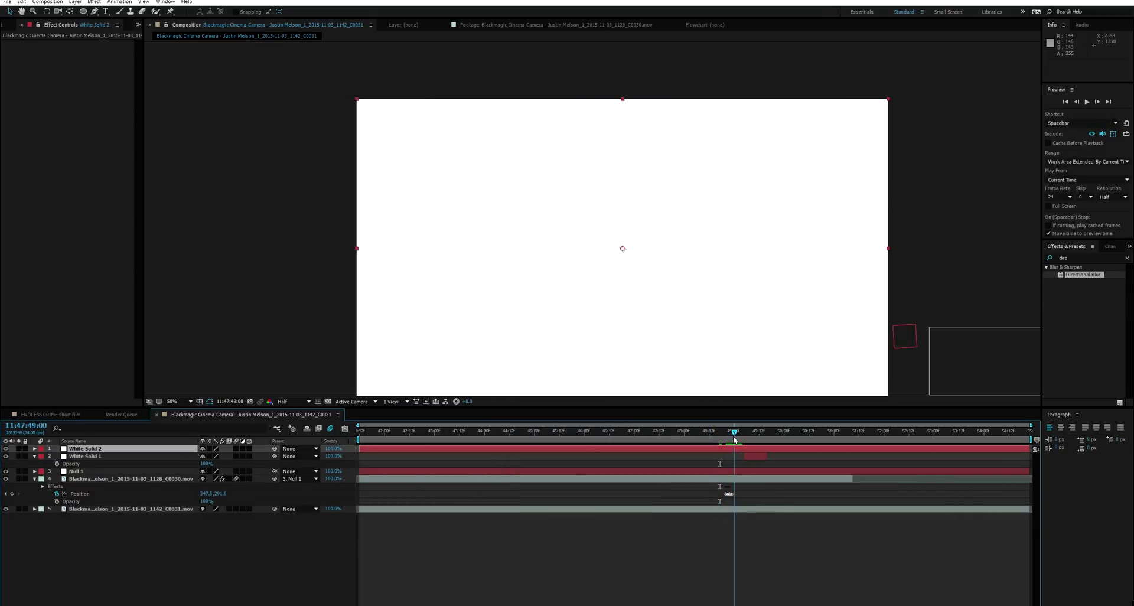
pyautogui.moveTo(734, 439); pyautogui.dragTo(727, 440)
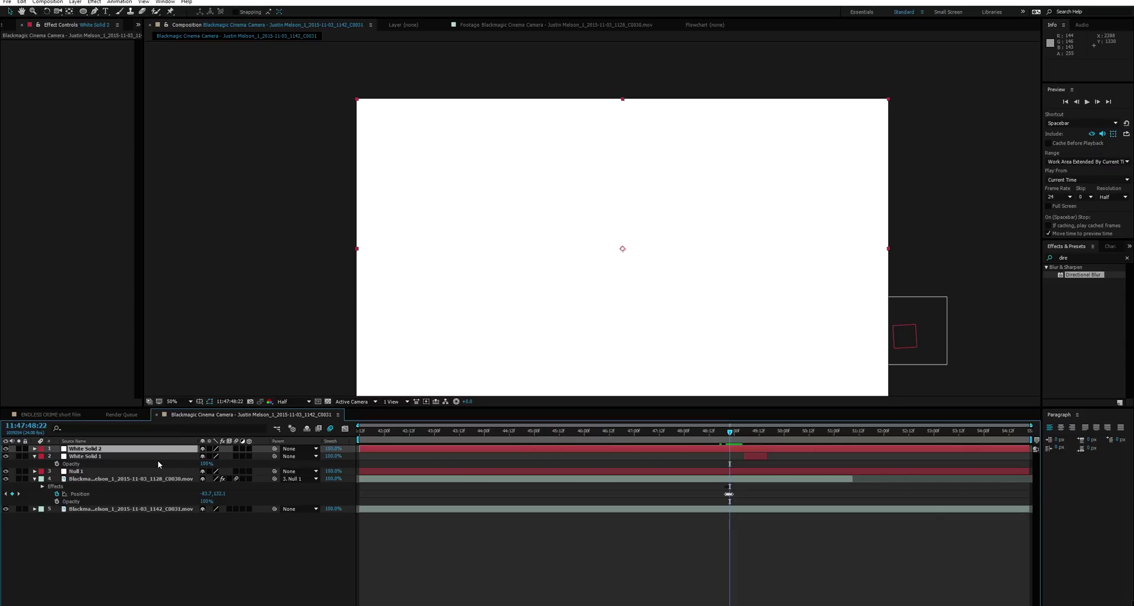
# - Blend the white solid in Overlay mode at 26% opacity
pyautogui.press('F4')
pyautogui.click(214, 448)
pyautogui.click(238, 224)
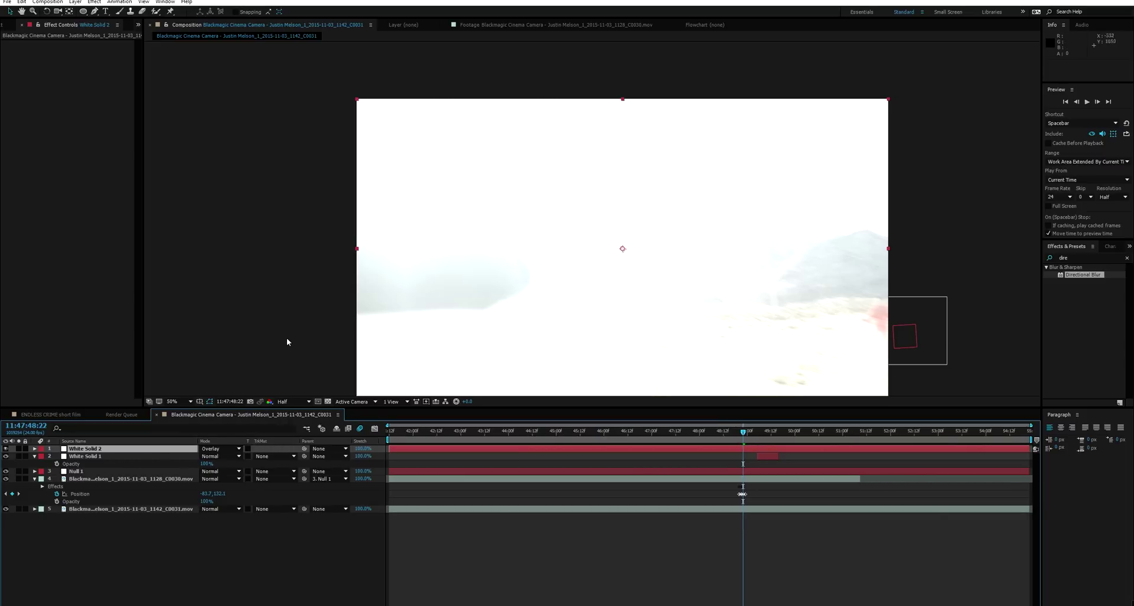
pyautogui.press('t')
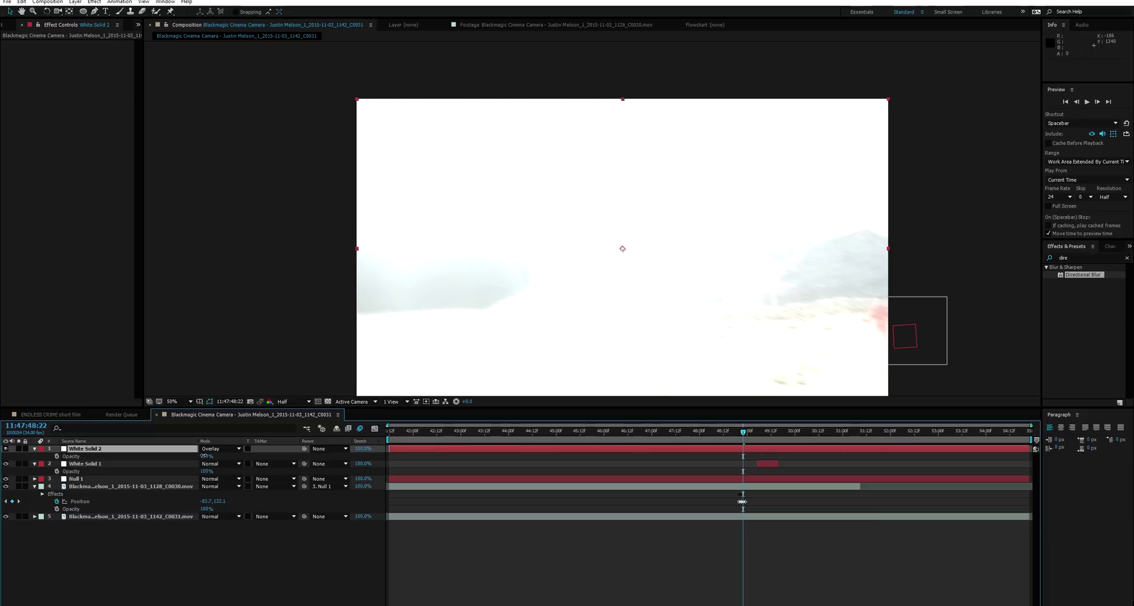
pyautogui.moveTo(204, 455); pyautogui.dragTo(160, 455)
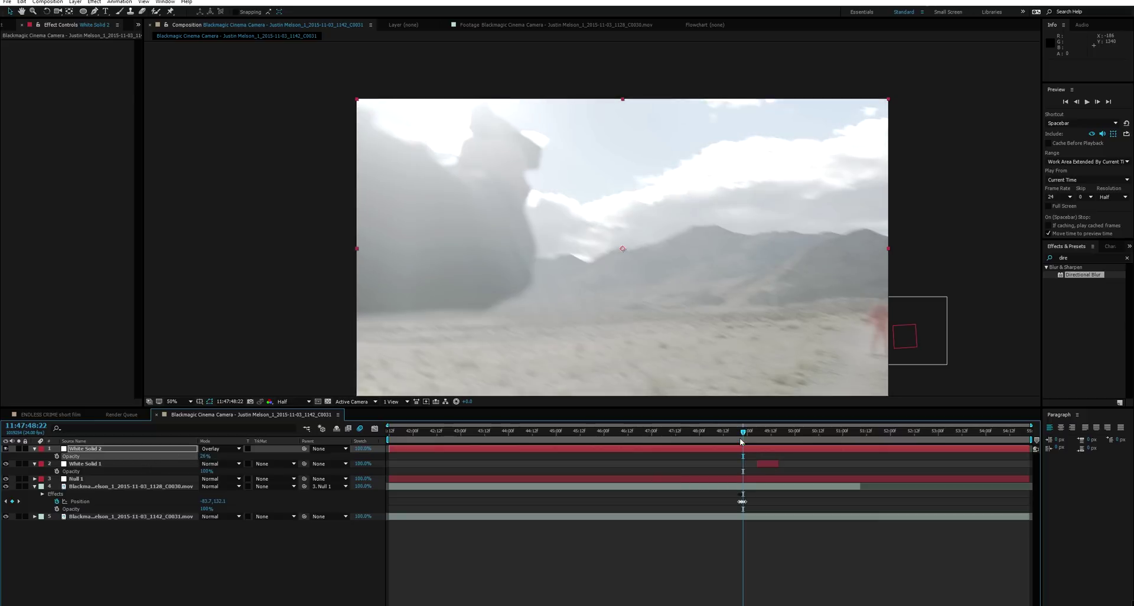
# - Switch the white solid to Soft Light and raise its opacity to 94%
pyautogui.moveTo(741, 440); pyautogui.dragTo(763, 436)
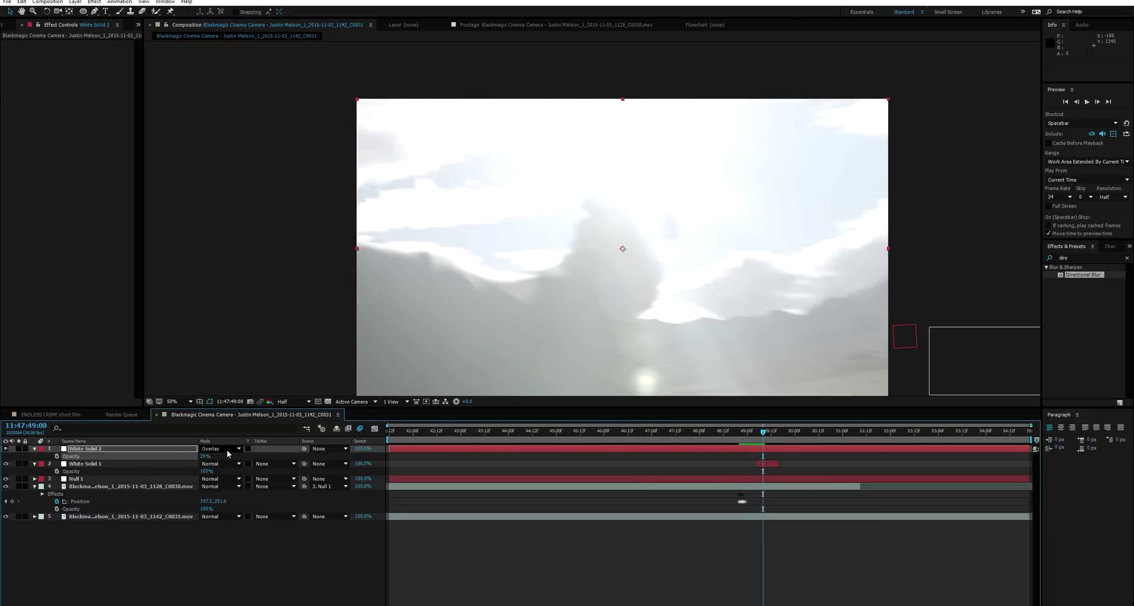
pyautogui.click(227, 450)
pyautogui.click(260, 232)
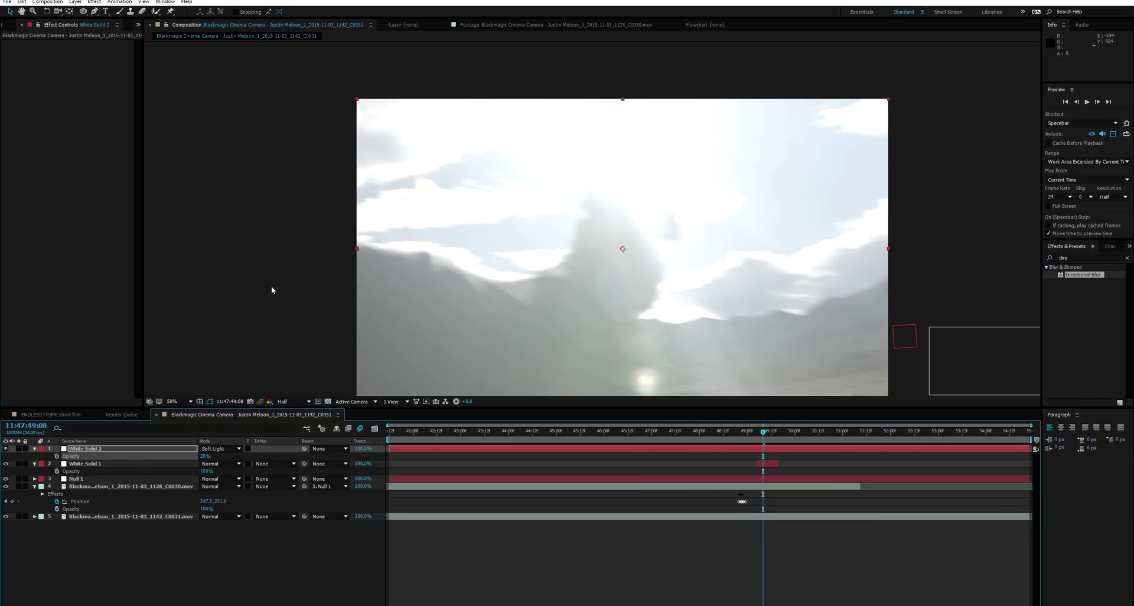
pyautogui.moveTo(204, 454); pyautogui.dragTo(234, 454)
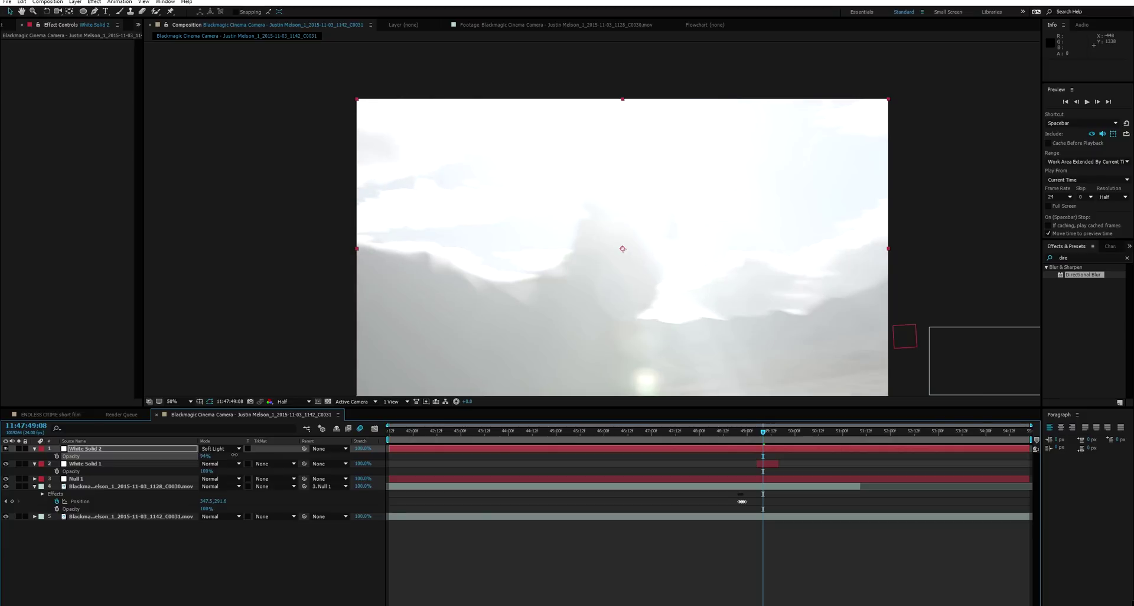
# - Compare Hard Light and Screen blending, then return the white solid to Soft Light
pyautogui.click(243, 450)
pyautogui.click(260, 242)
pyautogui.click(211, 451)
pyautogui.click(261, 172)
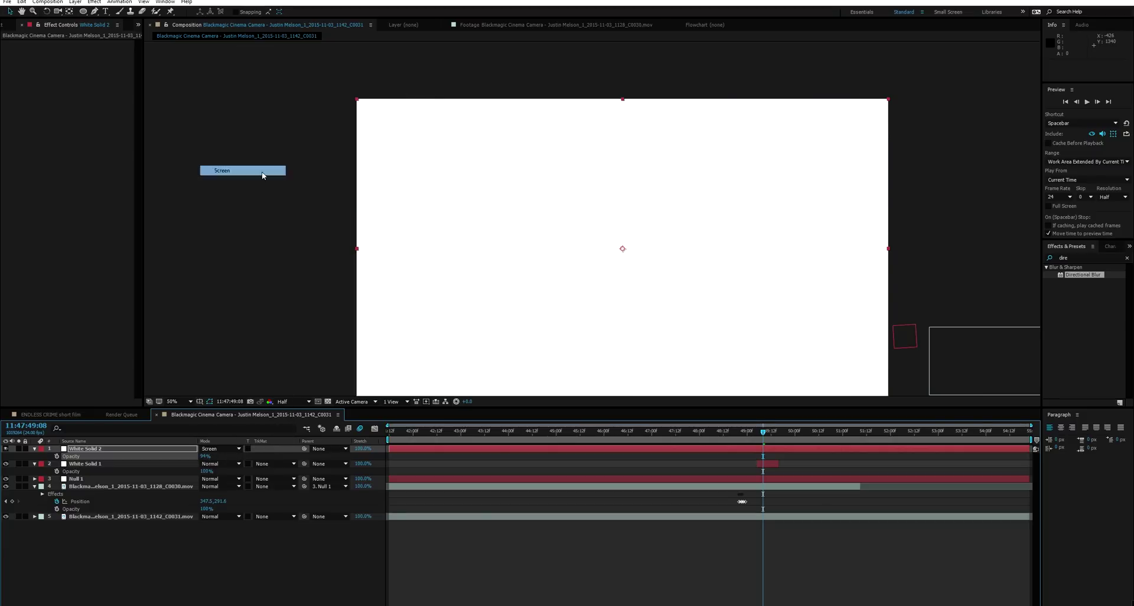
pyautogui.click(213, 449)
pyautogui.click(227, 233)
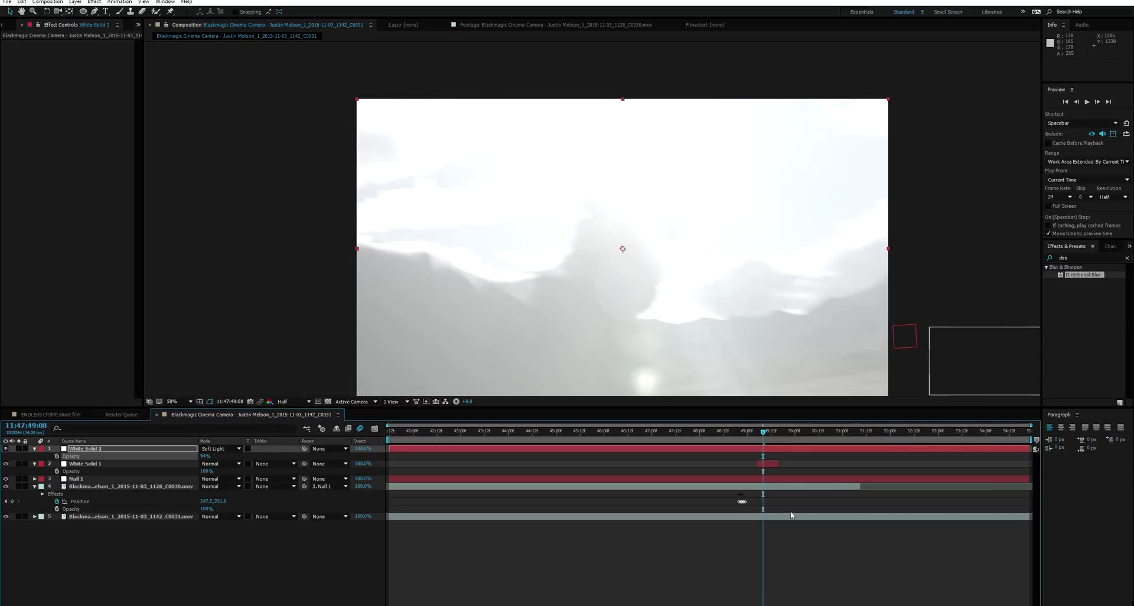
# - Animate the white glow's opacity from 0% at 48:17 up to 81% at 48:21, then review ahead
pyautogui.moveTo(761, 436); pyautogui.dragTo(732, 438)
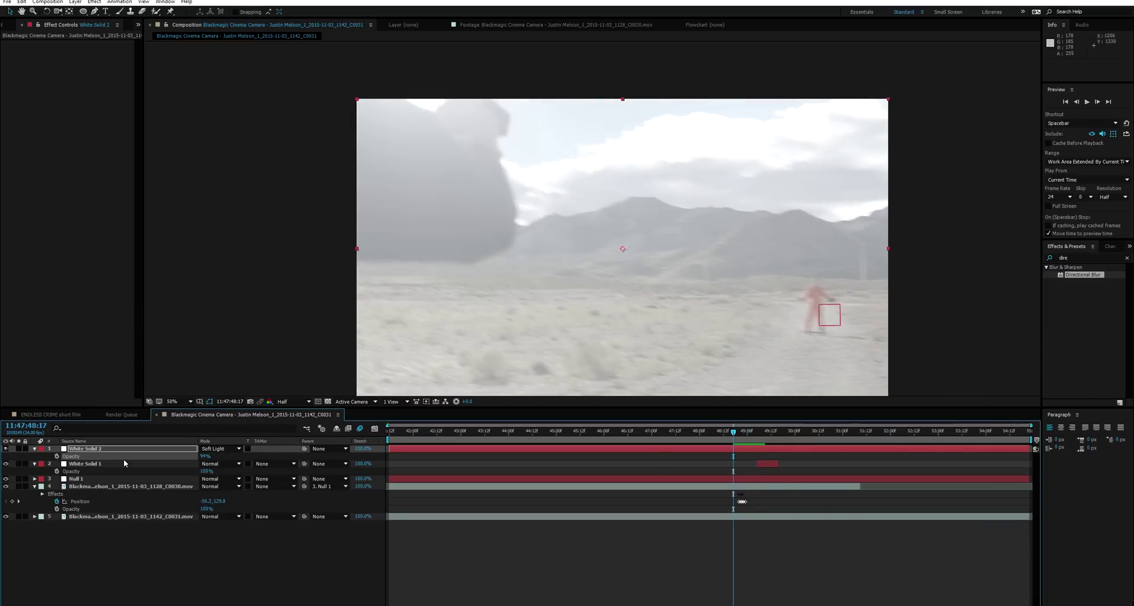
pyautogui.moveTo(206, 457); pyautogui.dragTo(60, 455)
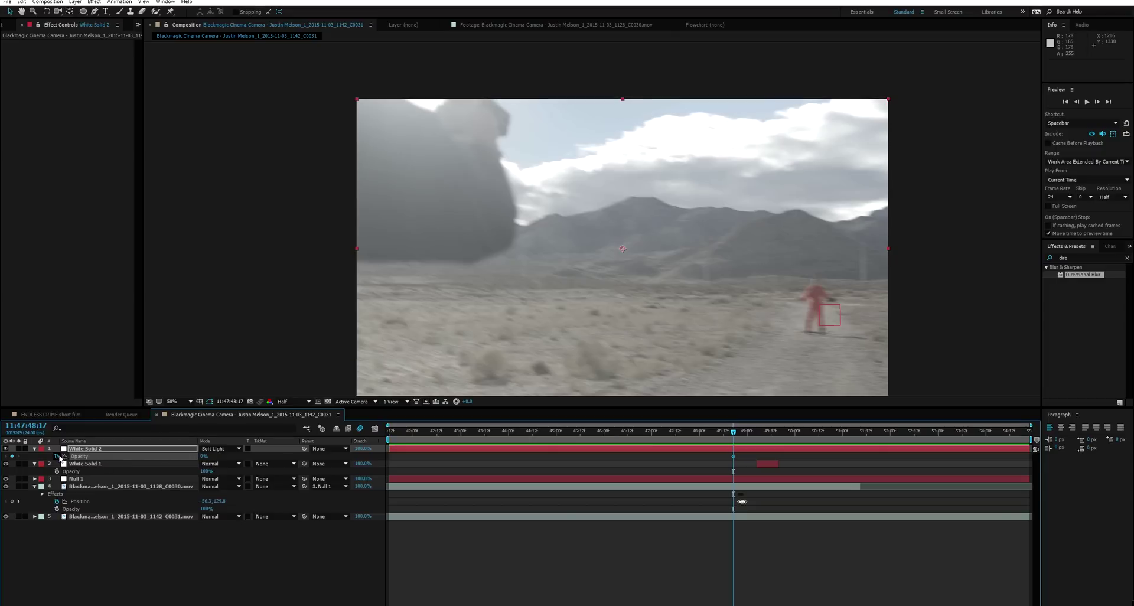
pyautogui.moveTo(735, 431); pyautogui.dragTo(761, 433)
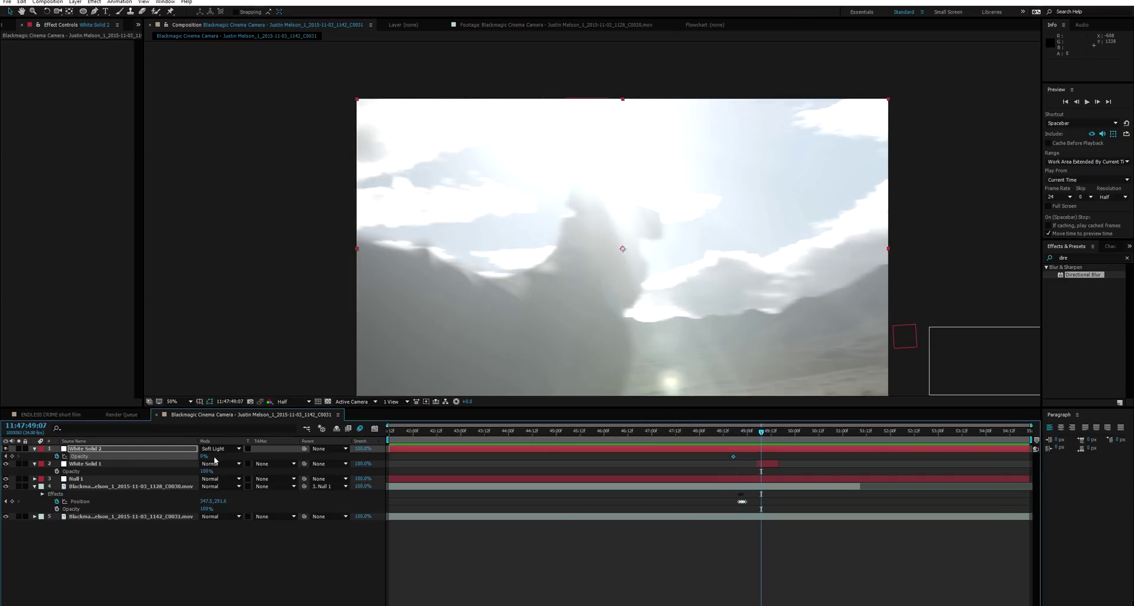
pyautogui.moveTo(206, 456); pyautogui.dragTo(240, 460)
pyautogui.moveTo(761, 434); pyautogui.dragTo(775, 433)
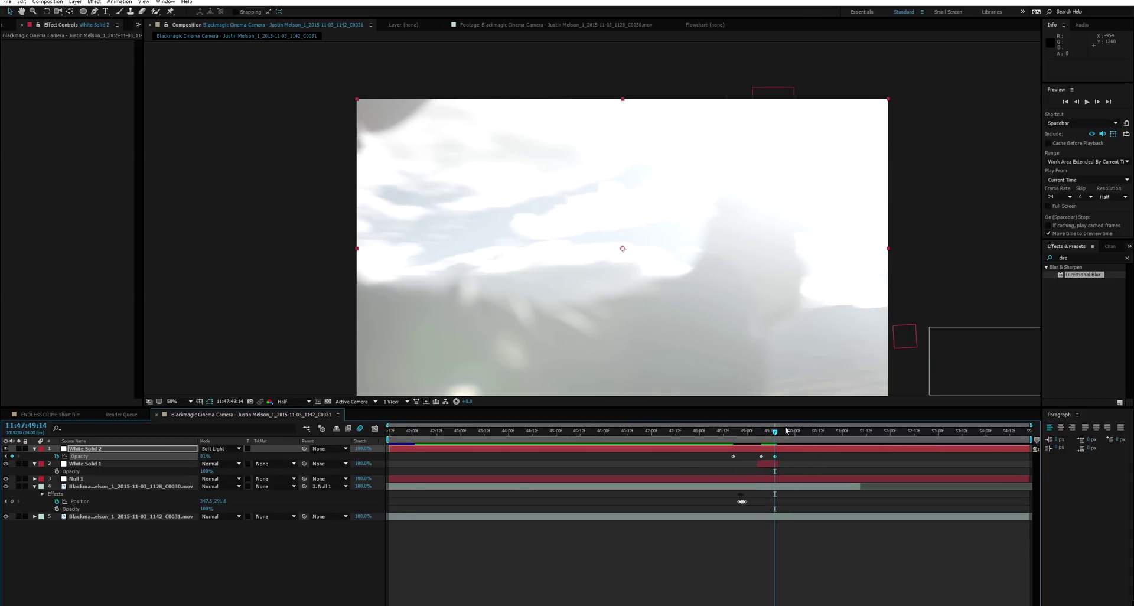
pyautogui.moveTo(785, 431); pyautogui.dragTo(850, 437)
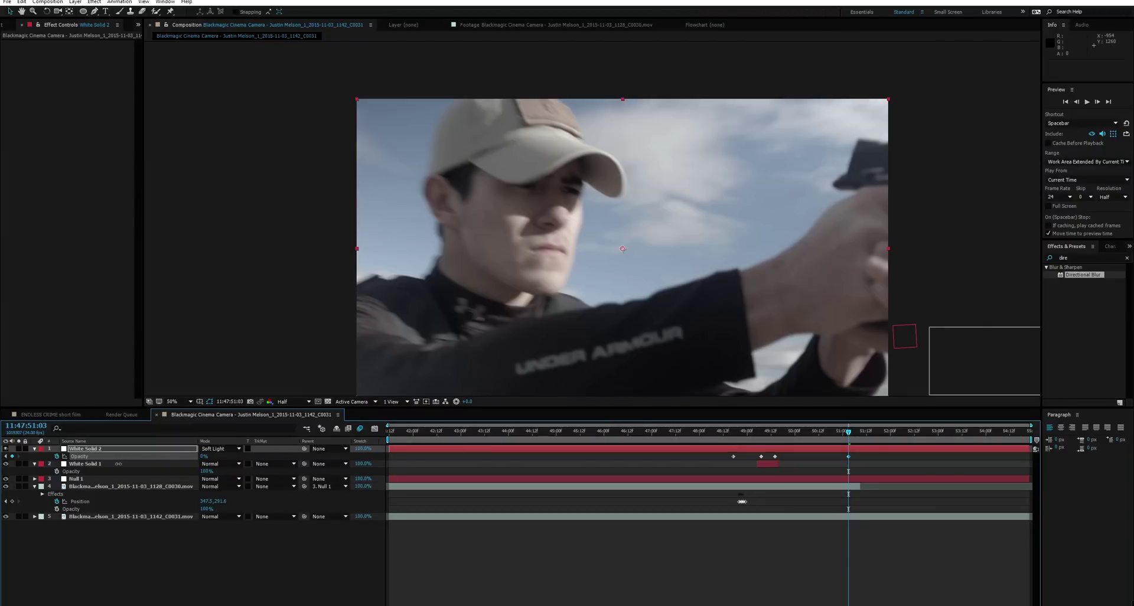